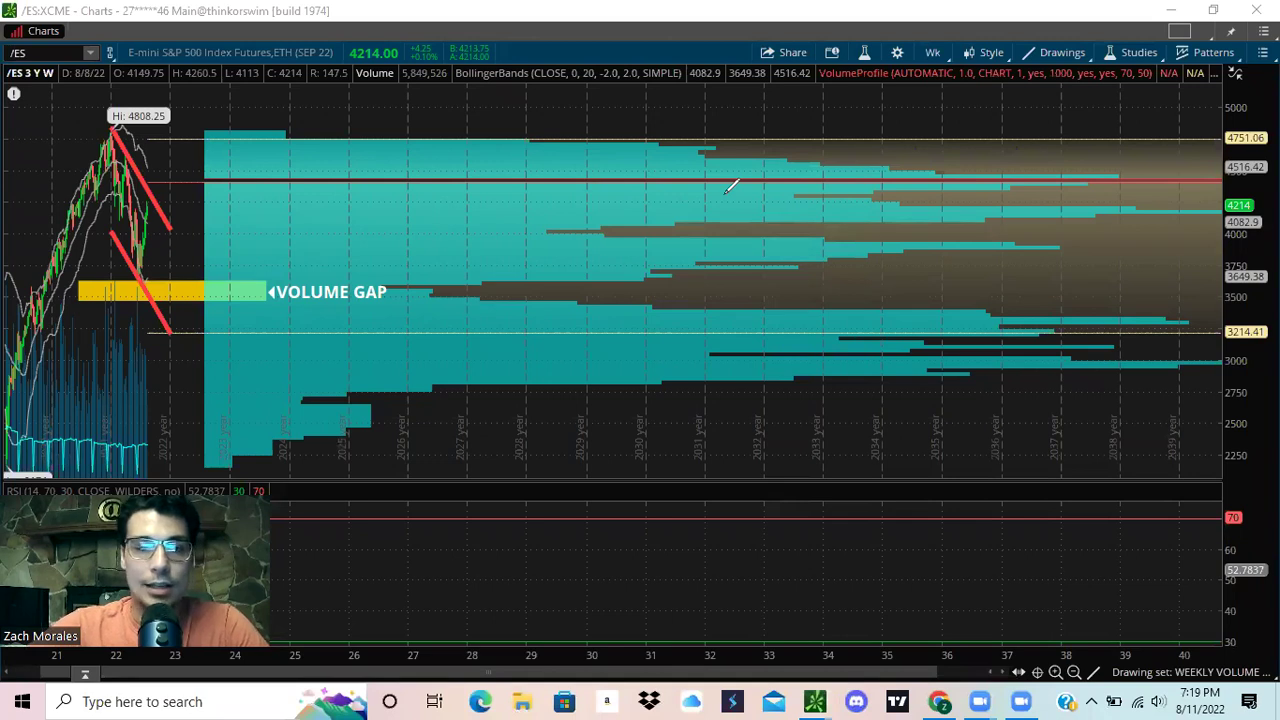
Draw a red line from the latest candle across the volume profile, ending in an arrow at the high-volume node near 4214
{"action": "left_click", "coordinate": [148, 201]}
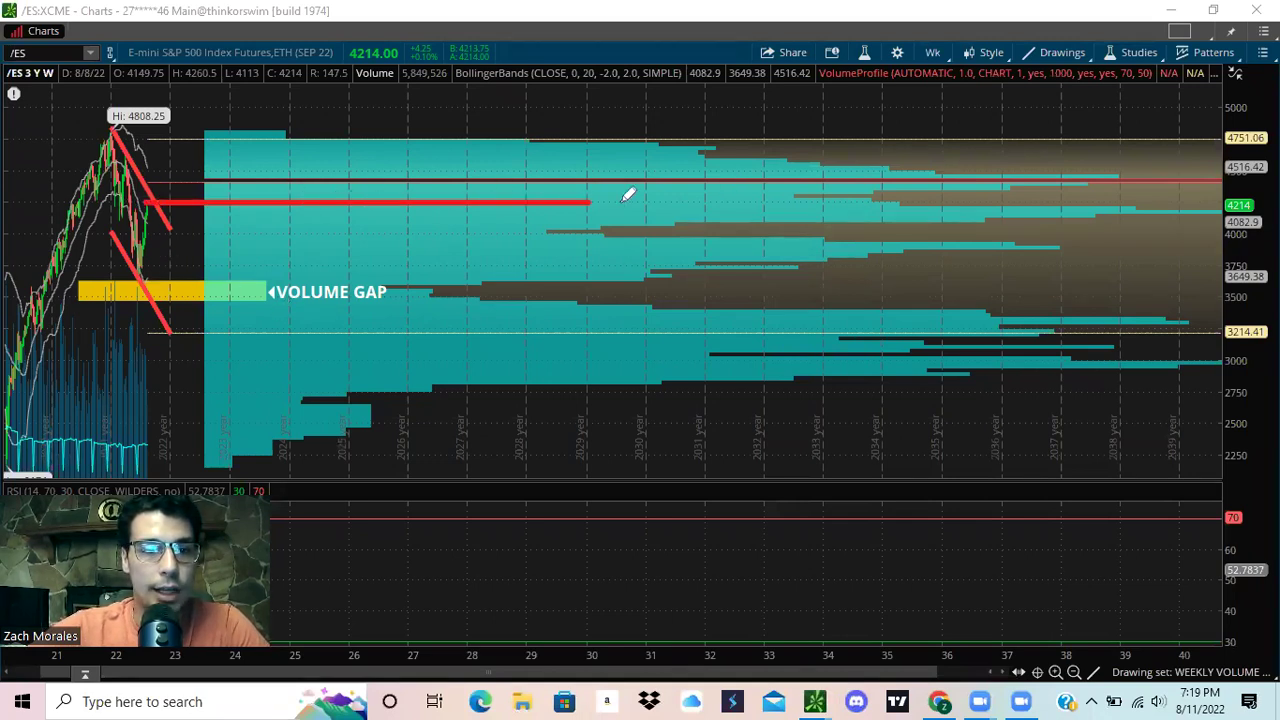
{"action": "left_click_drag", "start_coordinate": [873, 197], "coordinate": [888, 214]}
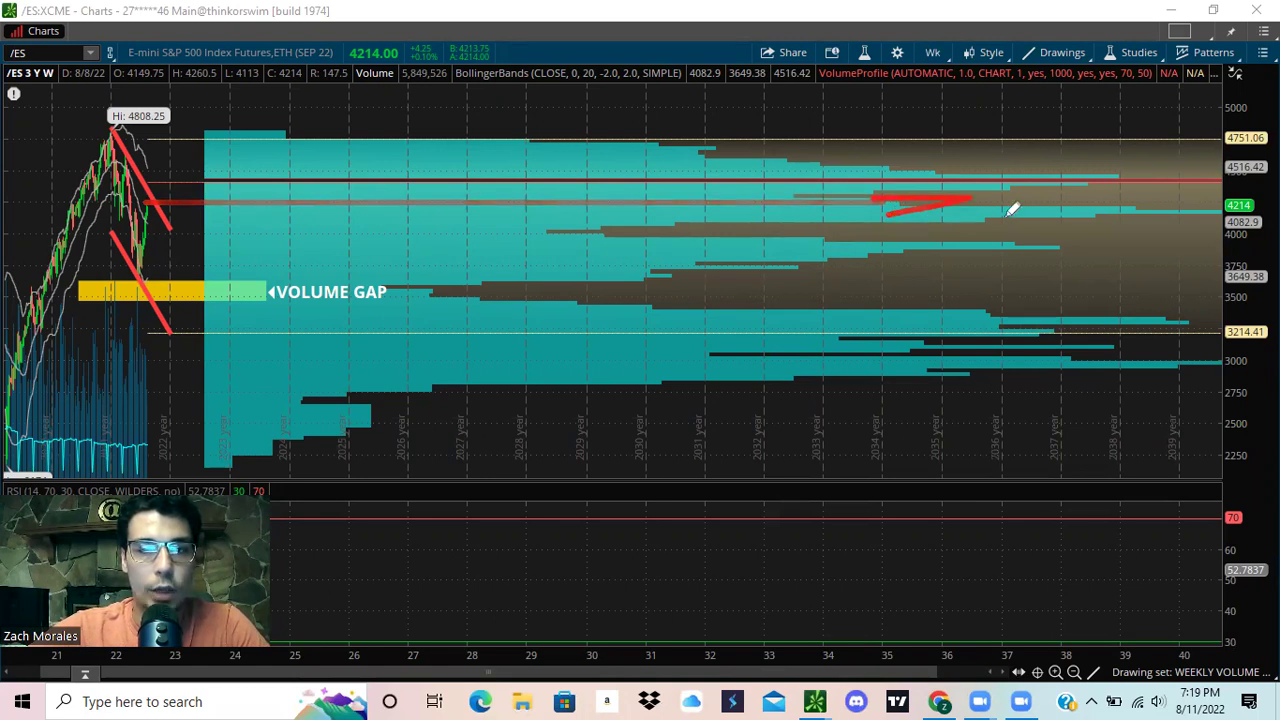
{"action": "mouse_move", "coordinate": [985, 201]}
{"action": "left_mouse_down"}
{"action": "mouse_move", "coordinate": [1126, 200]}
{"action": "mouse_move", "coordinate": [1082, 247]}
{"action": "mouse_move", "coordinate": [969, 239]}
{"action": "mouse_move", "coordinate": [925, 202]}
{"action": "left_mouse_up"}
{"action": "mouse_move", "coordinate": [899, 215]}
{"action": "left_mouse_down"}
{"action": "mouse_move", "coordinate": [929, 201]}
{"action": "mouse_move", "coordinate": [930, 217]}
{"action": "mouse_move", "coordinate": [1096, 200]}
{"action": "mouse_move", "coordinate": [998, 230]}
{"action": "left_mouse_up"}
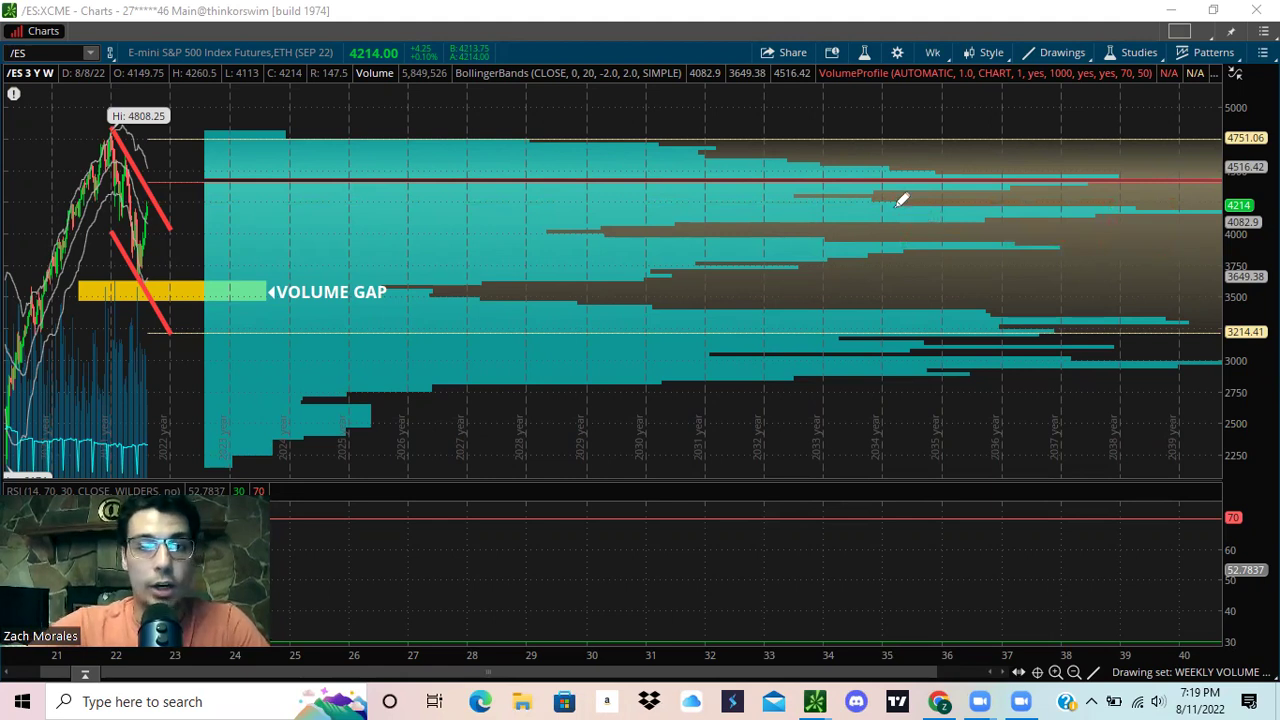
Sketch a curved arrow from the node near 4200 up past the red line near 4400, and mark the area around that node
{"action": "mouse_move", "coordinate": [914, 209]}
{"action": "left_mouse_down"}
{"action": "mouse_move", "coordinate": [1031, 166]}
{"action": "mouse_move", "coordinate": [1012, 180]}
{"action": "mouse_move", "coordinate": [1039, 178]}
{"action": "left_mouse_up"}
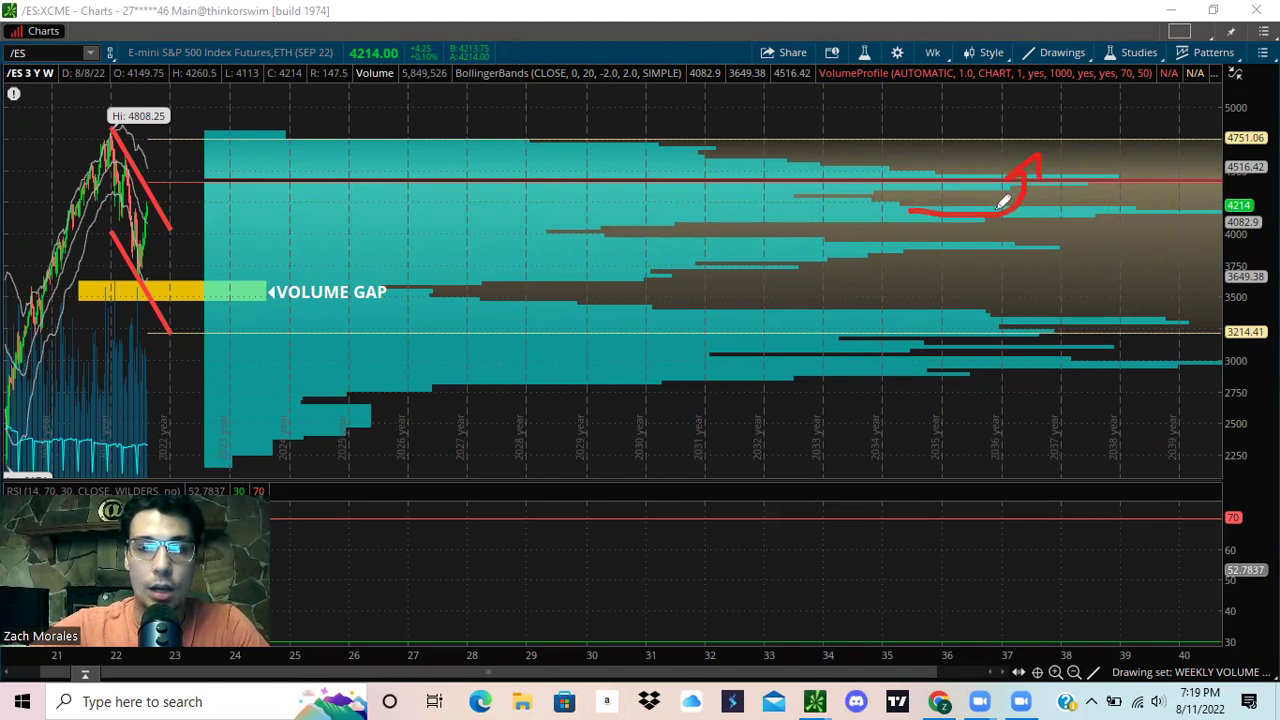
{"action": "mouse_move", "coordinate": [931, 204]}
{"action": "left_mouse_down"}
{"action": "mouse_move", "coordinate": [1029, 214]}
{"action": "mouse_move", "coordinate": [1000, 220]}
{"action": "mouse_move", "coordinate": [1040, 237]}
{"action": "left_mouse_up"}
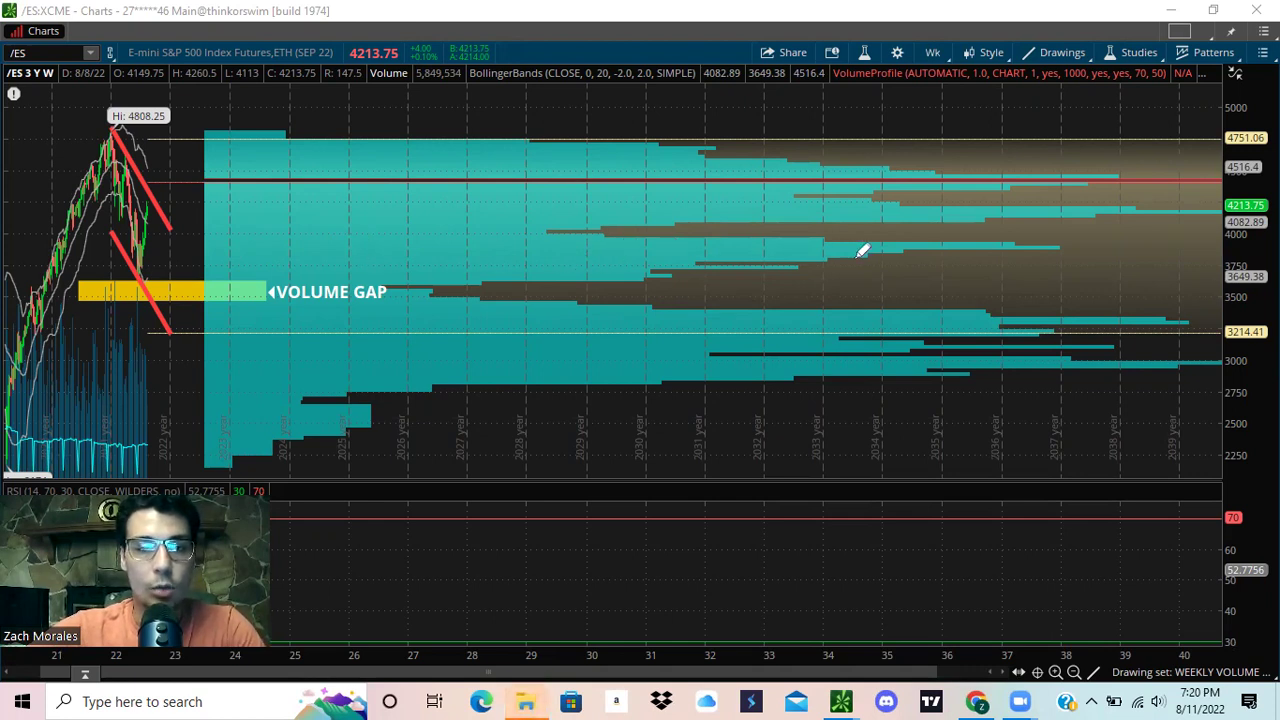
{"action": "mouse_move", "coordinate": [810, 238]}
{"action": "left_mouse_down"}
{"action": "mouse_move", "coordinate": [1035, 274]}
{"action": "mouse_move", "coordinate": [801, 267]}
{"action": "mouse_move", "coordinate": [929, 214]}
{"action": "mouse_move", "coordinate": [900, 209]}
{"action": "mouse_move", "coordinate": [928, 212]}
{"action": "left_mouse_up"}
{"action": "mouse_move", "coordinate": [845, 203]}
{"action": "left_mouse_down"}
{"action": "mouse_move", "coordinate": [903, 198]}
{"action": "mouse_move", "coordinate": [1006, 224]}
{"action": "mouse_move", "coordinate": [898, 222]}
{"action": "left_mouse_up"}
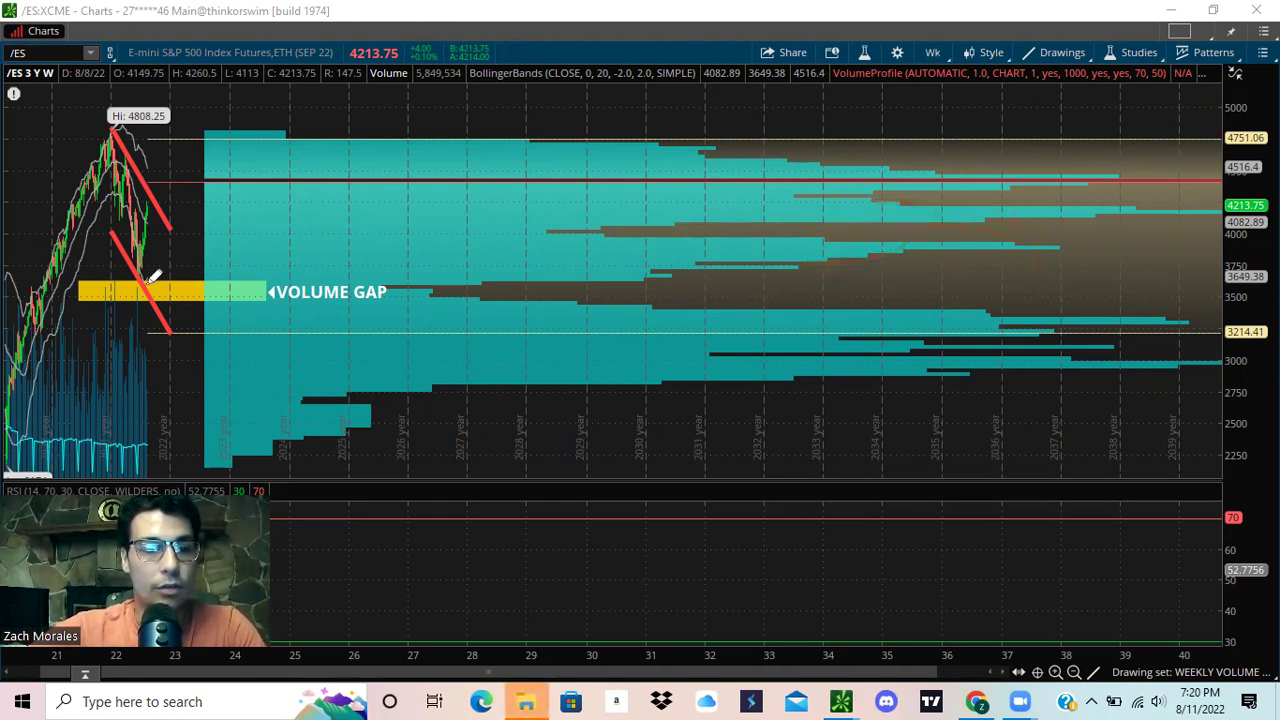
Annotate the drop from the recent low through the yellow volume gap to the 3214.41 line with red arrows
{"action": "mouse_move", "coordinate": [147, 262]}
{"action": "left_mouse_down"}
{"action": "mouse_move", "coordinate": [129, 270]}
{"action": "mouse_move", "coordinate": [171, 257]}
{"action": "mouse_move", "coordinate": [148, 262]}
{"action": "left_mouse_up"}
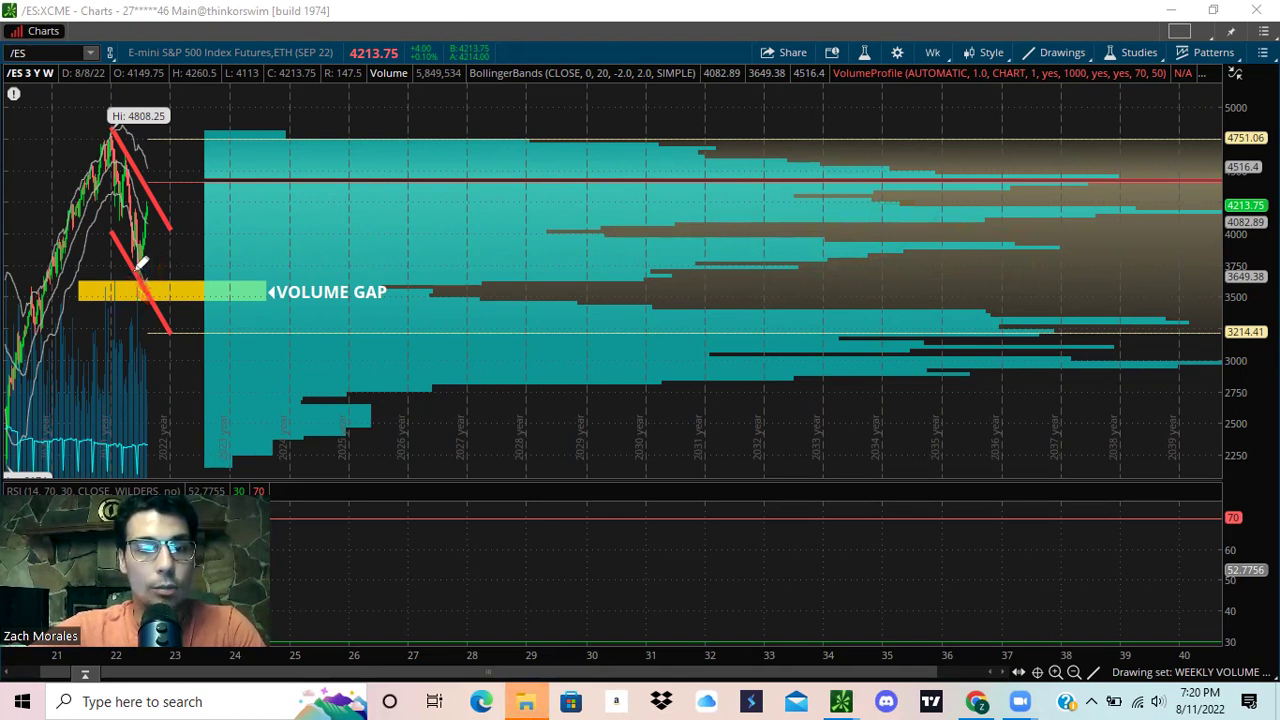
{"action": "left_click_drag", "start_coordinate": [151, 224], "coordinate": [178, 301]}
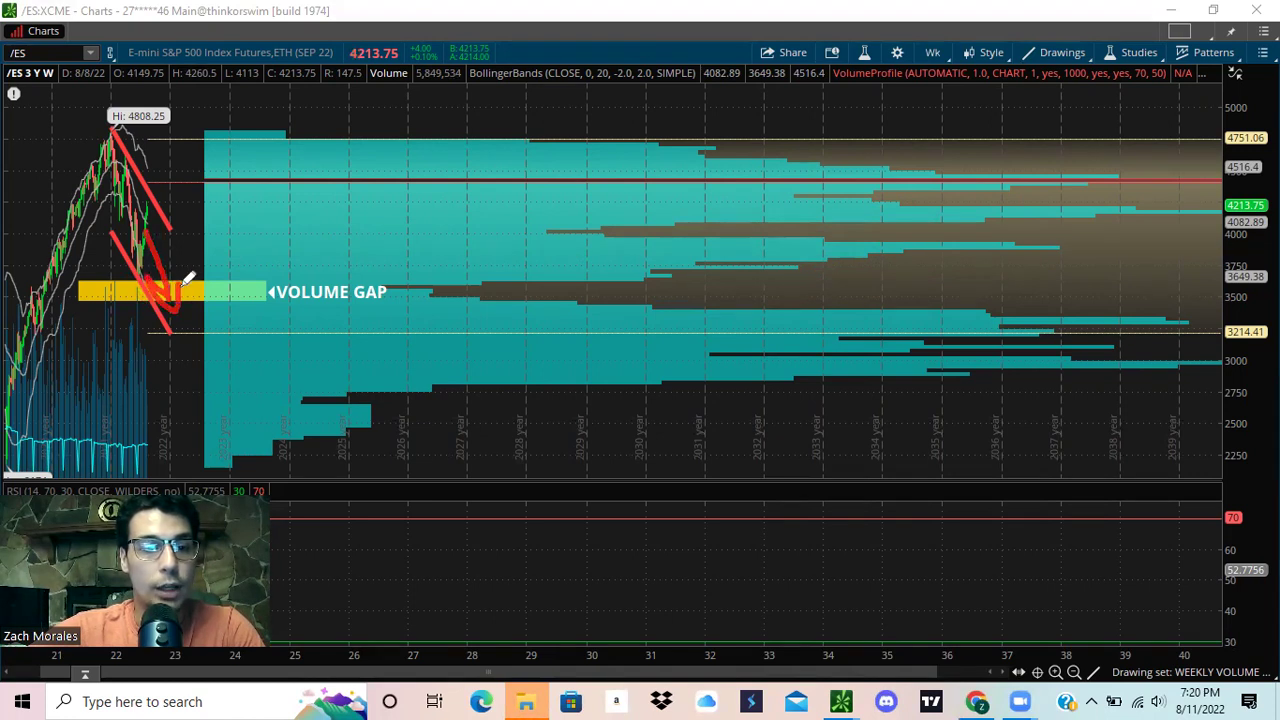
{"action": "mouse_move", "coordinate": [587, 278]}
{"action": "left_mouse_down"}
{"action": "mouse_move", "coordinate": [704, 309]}
{"action": "mouse_move", "coordinate": [980, 323]}
{"action": "mouse_move", "coordinate": [997, 339]}
{"action": "mouse_move", "coordinate": [958, 348]}
{"action": "left_mouse_up"}
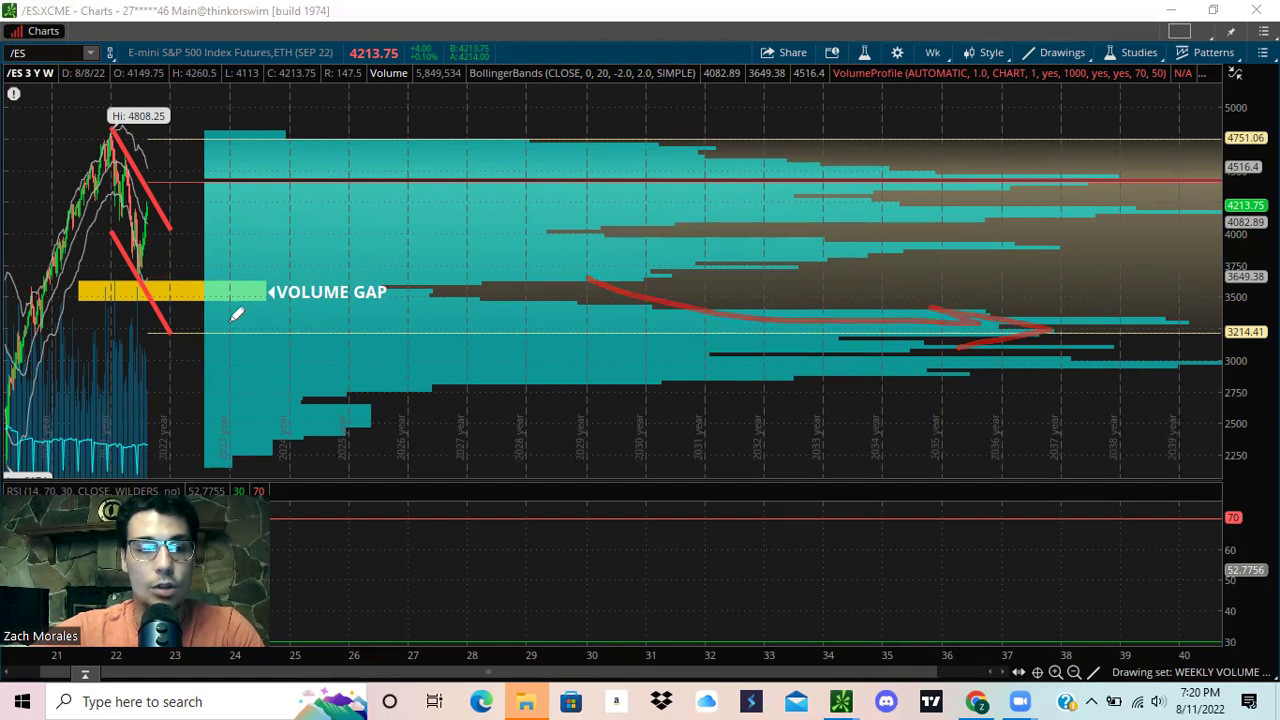
{"action": "mouse_move", "coordinate": [133, 278]}
{"action": "left_mouse_down"}
{"action": "mouse_move", "coordinate": [340, 268]}
{"action": "mouse_move", "coordinate": [286, 266]}
{"action": "mouse_move", "coordinate": [312, 262]}
{"action": "left_mouse_up"}
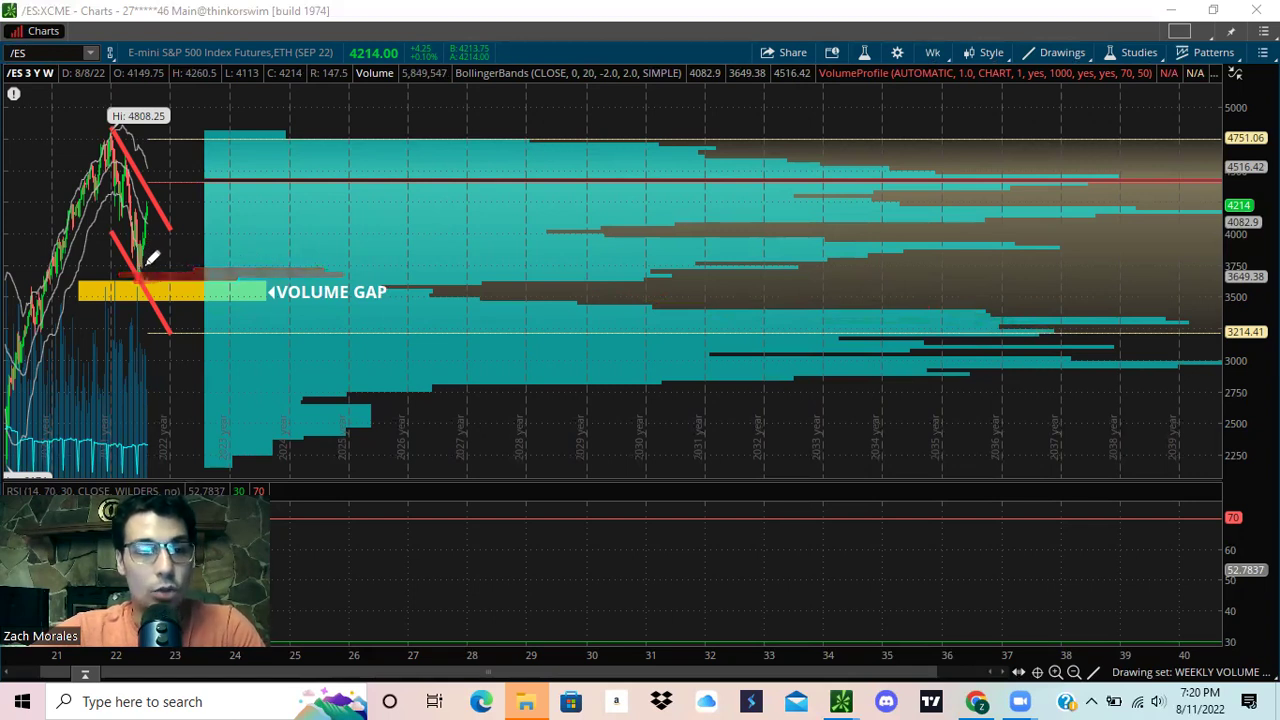
{"action": "mouse_move", "coordinate": [143, 266]}
{"action": "left_mouse_down"}
{"action": "mouse_move", "coordinate": [237, 328]}
{"action": "mouse_move", "coordinate": [241, 306]}
{"action": "left_mouse_up"}
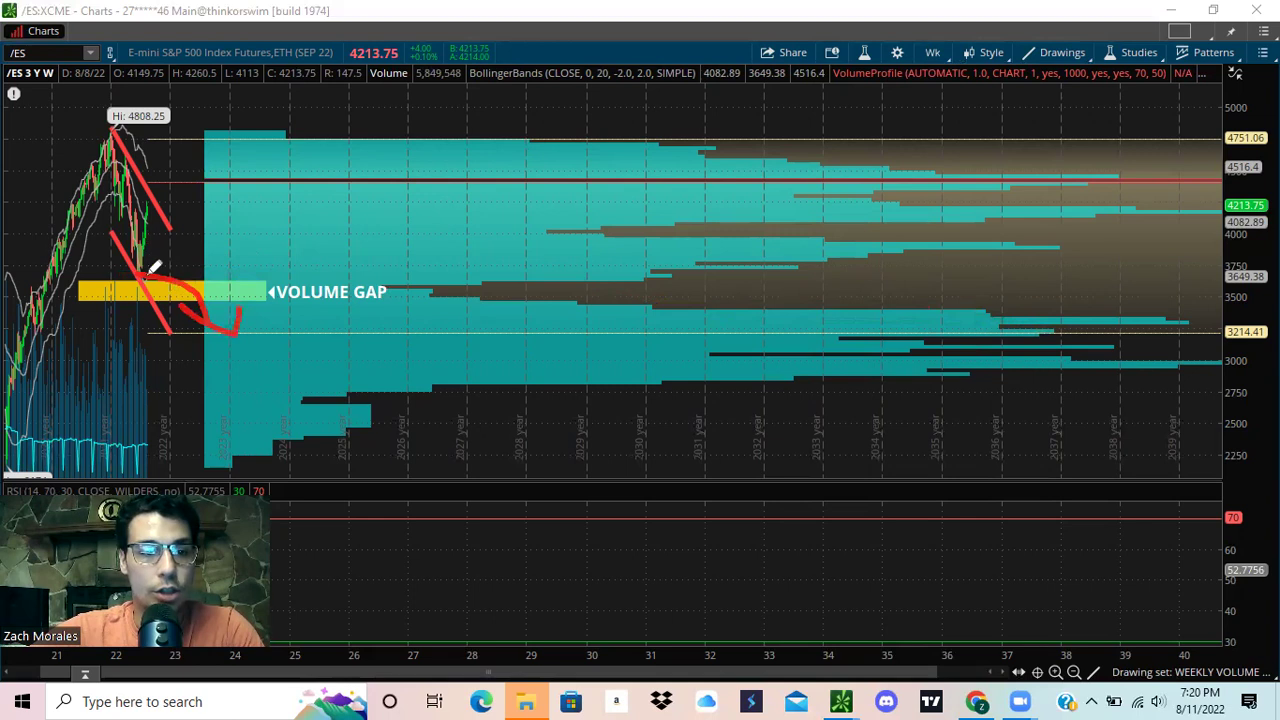
{"action": "mouse_move", "coordinate": [140, 272]}
{"action": "left_mouse_down"}
{"action": "mouse_move", "coordinate": [443, 240]}
{"action": "mouse_move", "coordinate": [895, 250]}
{"action": "mouse_move", "coordinate": [870, 265]}
{"action": "left_mouse_up"}
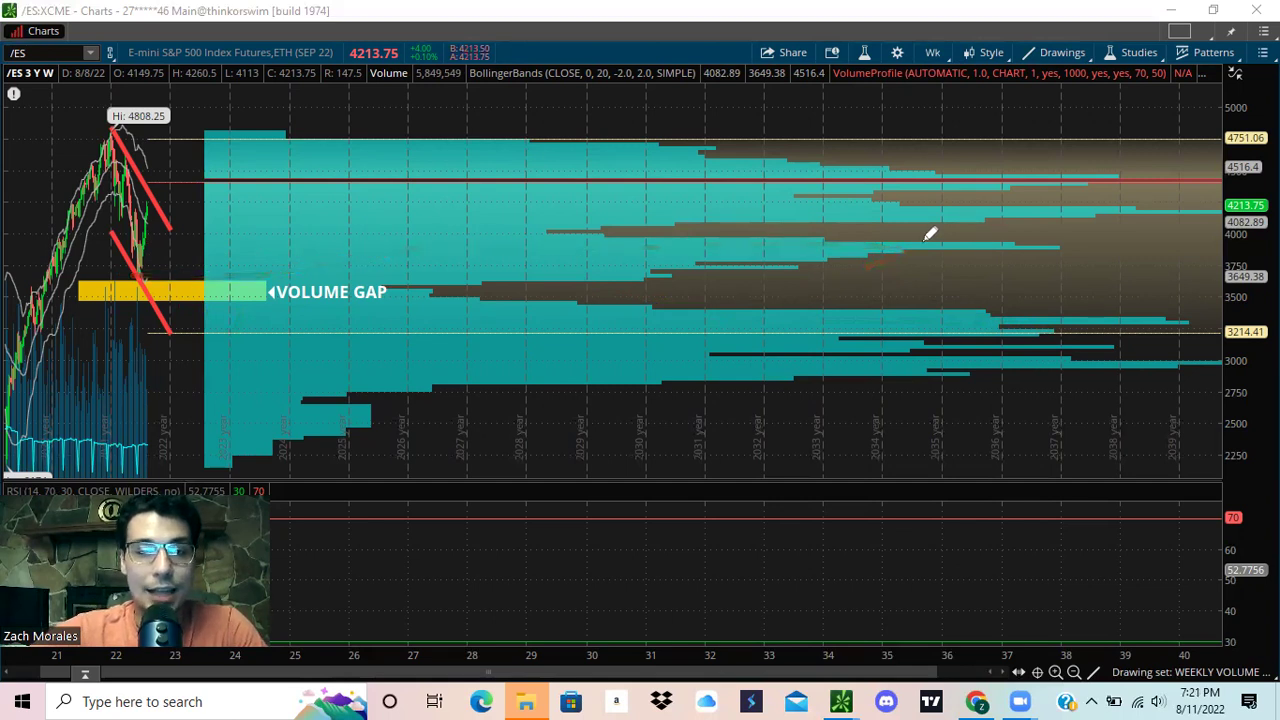
Bracket the profile zone between about 4000 and 4250 and draw a line to it from the latest candle
{"action": "mouse_move", "coordinate": [870, 245]}
{"action": "left_mouse_down"}
{"action": "mouse_move", "coordinate": [937, 246]}
{"action": "mouse_move", "coordinate": [838, 263]}
{"action": "mouse_move", "coordinate": [943, 195]}
{"action": "mouse_move", "coordinate": [925, 208]}
{"action": "mouse_move", "coordinate": [910, 197]}
{"action": "mouse_move", "coordinate": [1031, 232]}
{"action": "left_mouse_up"}
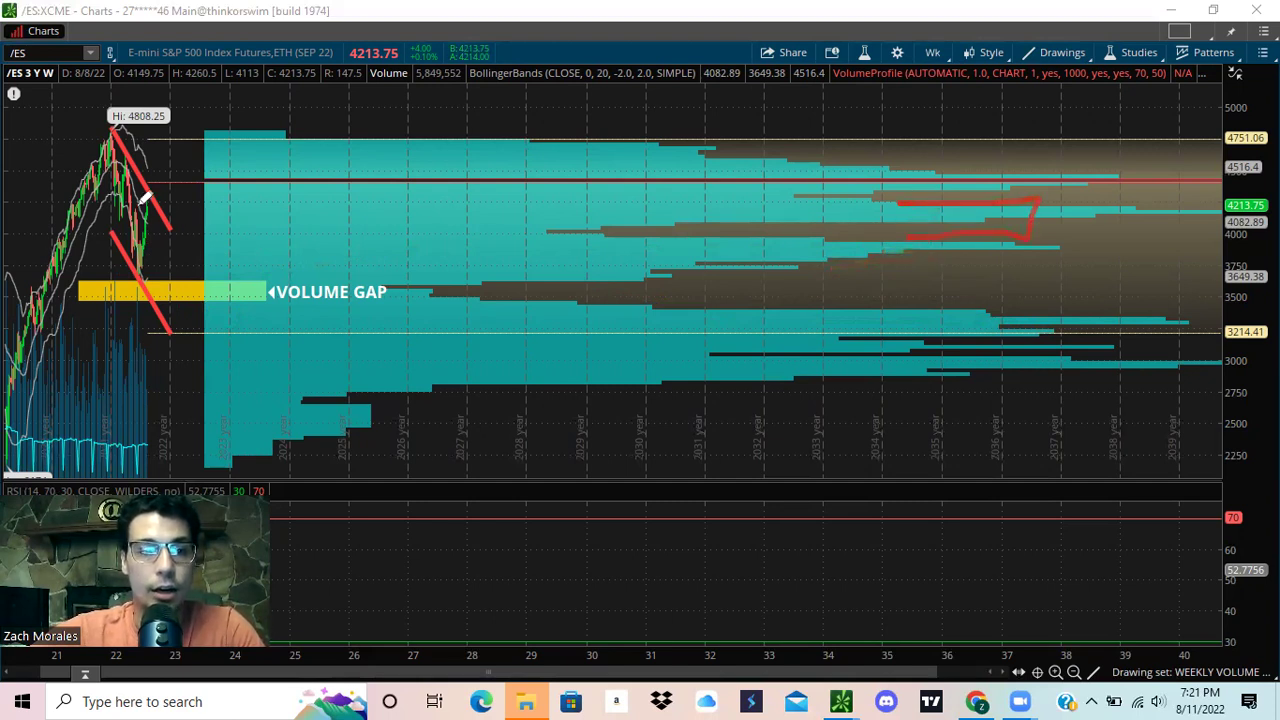
{"action": "mouse_move", "coordinate": [145, 202]}
{"action": "left_mouse_down"}
{"action": "mouse_move", "coordinate": [1006, 194]}
{"action": "mouse_move", "coordinate": [958, 203]}
{"action": "left_mouse_up"}
{"action": "mouse_move", "coordinate": [962, 296]}
{"action": "left_mouse_down"}
{"action": "mouse_move", "coordinate": [891, 200]}
{"action": "mouse_move", "coordinate": [920, 210]}
{"action": "left_mouse_up"}
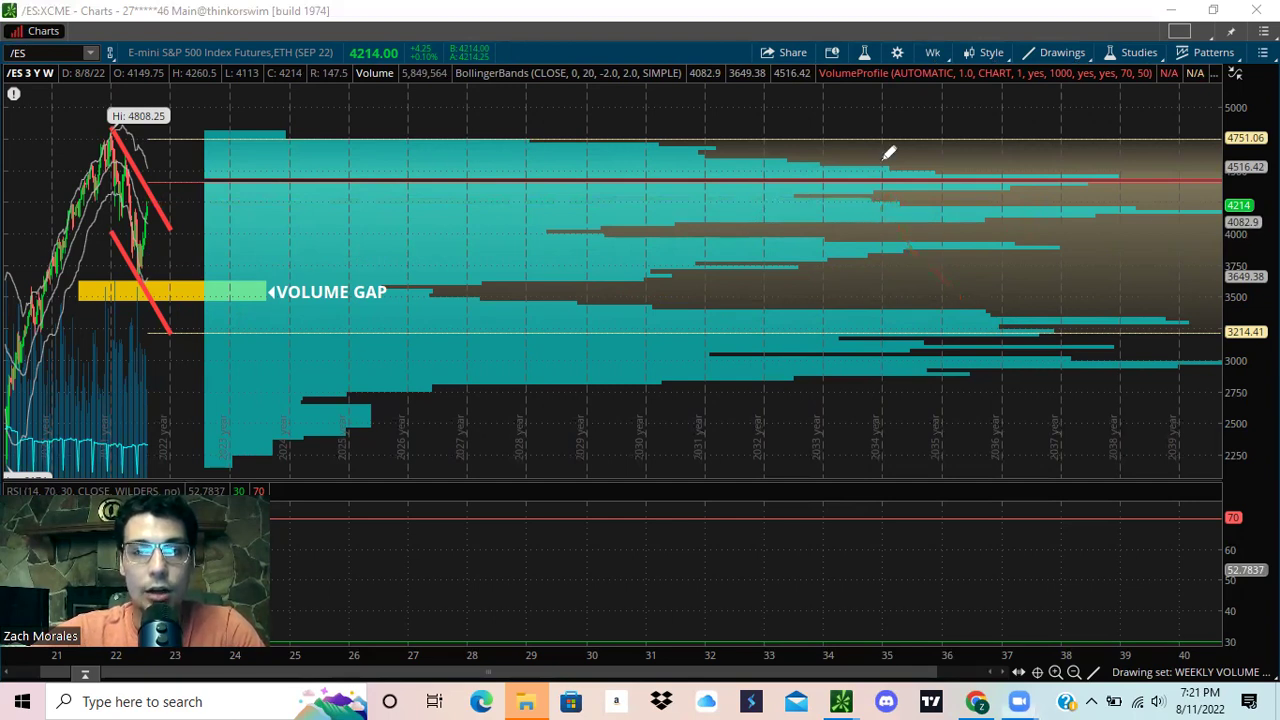
Sketch an arrow arching from the 4214 level over the red 4406.1 line and back down on the volume profile
{"action": "scroll", "coordinate": [1031, 254], "scroll_direction": "up", "scroll_amount": 2}
{"action": "middle_click", "coordinate": [977, 265]}
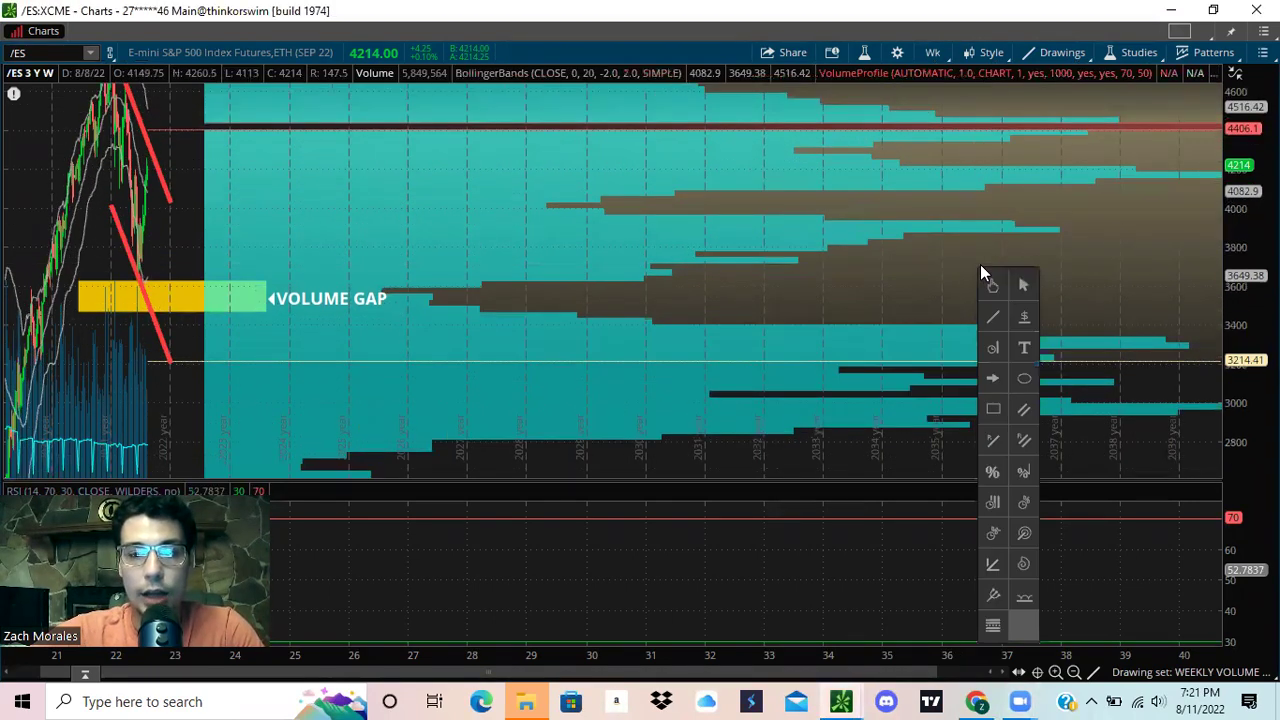
{"action": "left_click", "coordinate": [993, 285]}
{"action": "left_click_drag", "start_coordinate": [994, 326], "coordinate": [1000, 410]}
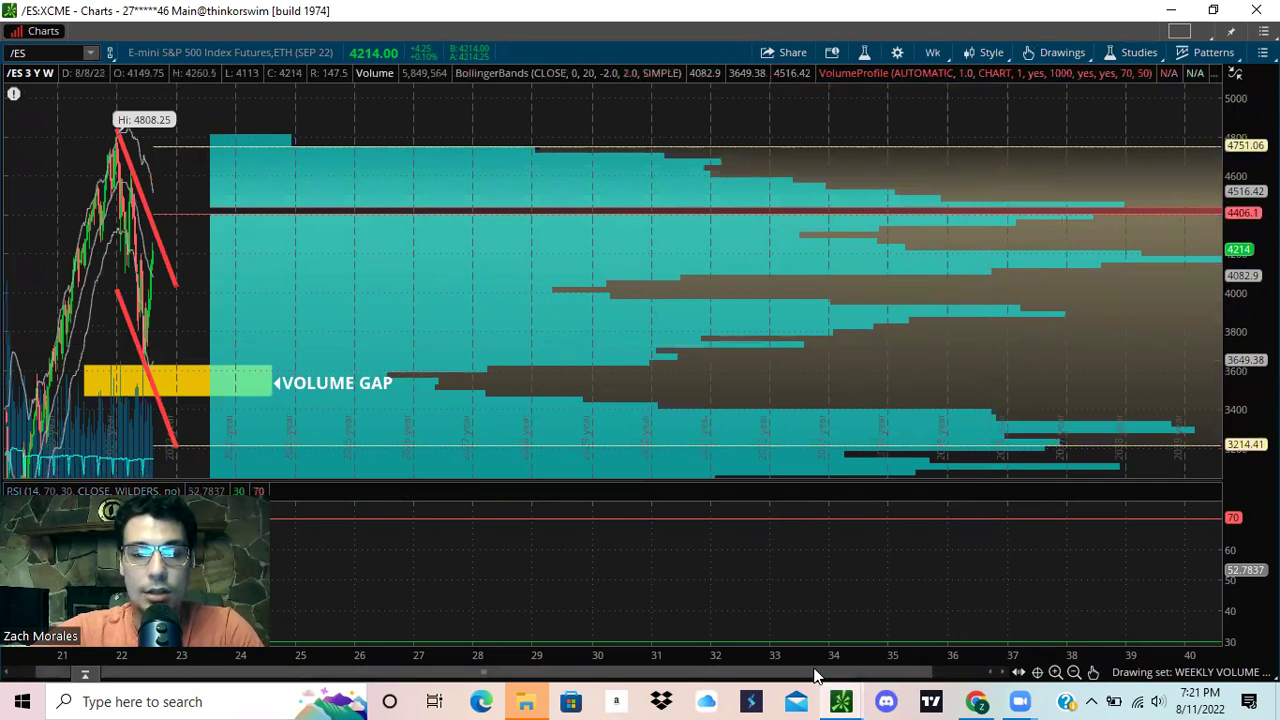
{"action": "mouse_move", "coordinate": [916, 257]}
{"action": "left_mouse_down"}
{"action": "mouse_move", "coordinate": [943, 196]}
{"action": "mouse_move", "coordinate": [968, 197]}
{"action": "left_mouse_up"}
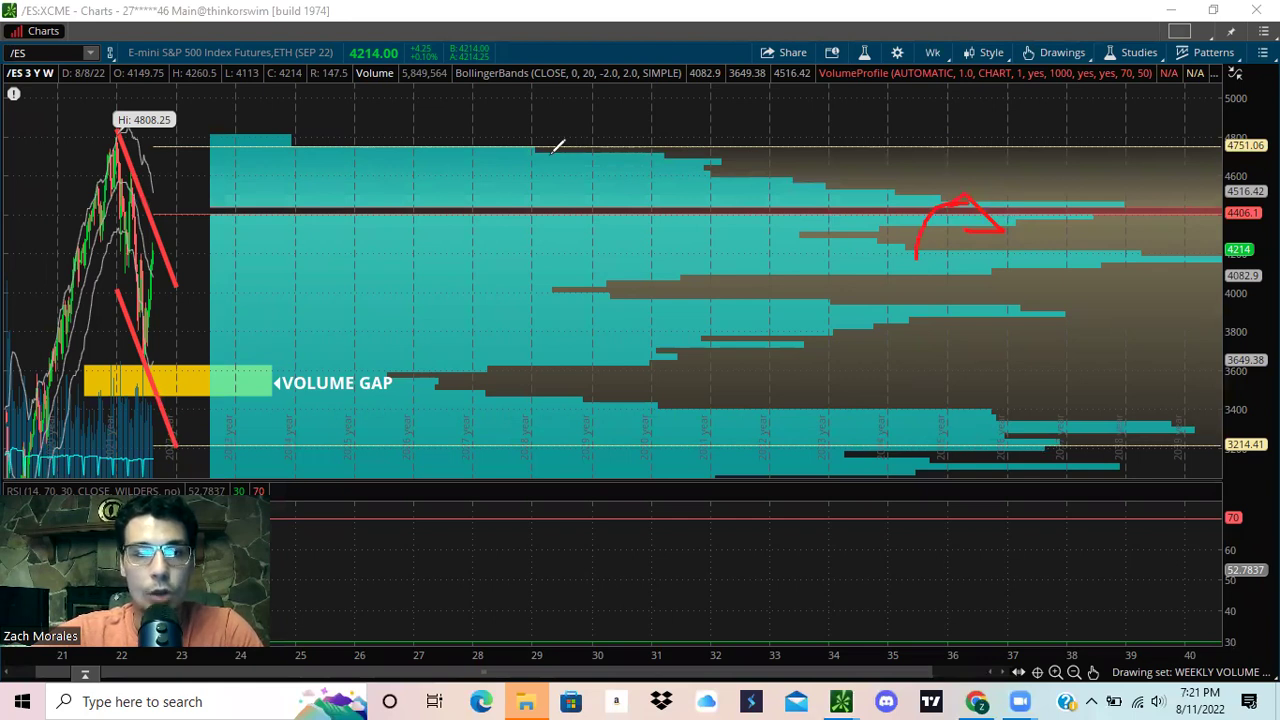
{"action": "mouse_move", "coordinate": [917, 258]}
{"action": "left_mouse_down"}
{"action": "mouse_move", "coordinate": [963, 227]}
{"action": "mouse_move", "coordinate": [1004, 232]}
{"action": "left_mouse_up"}
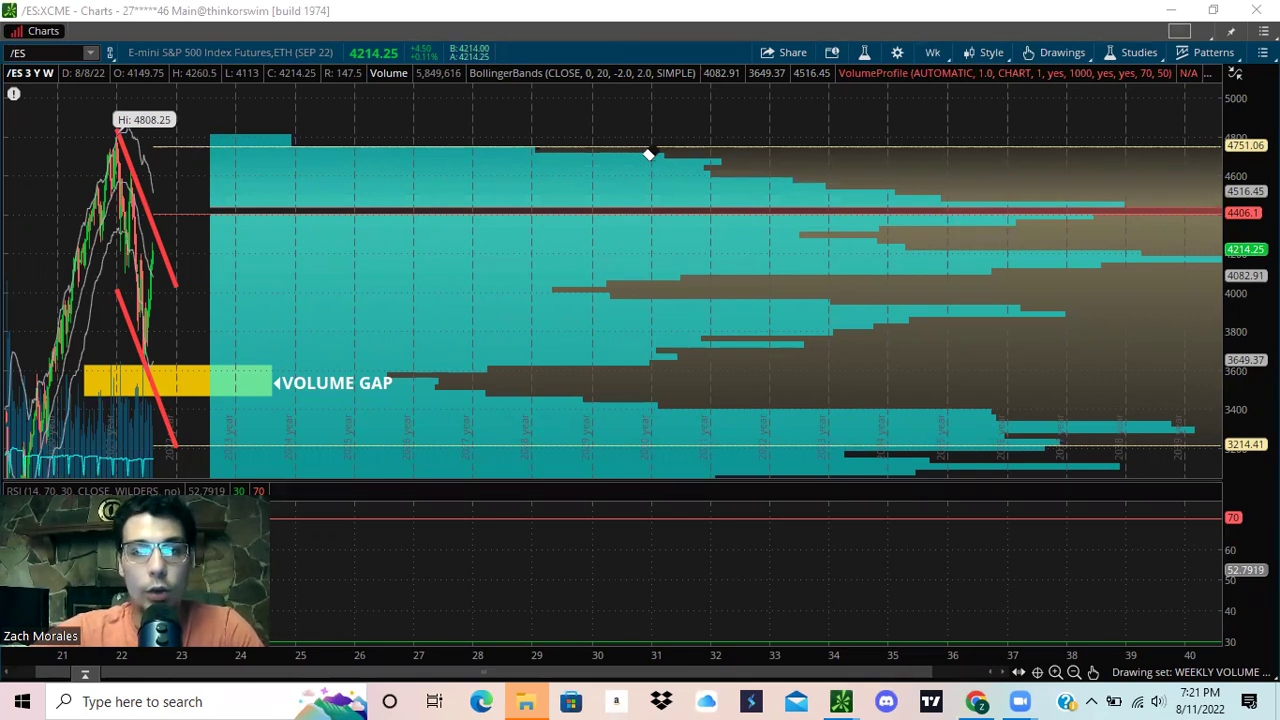
{"action": "mouse_move", "coordinate": [950, 200]}
{"action": "left_mouse_down"}
{"action": "mouse_move", "coordinate": [977, 203]}
{"action": "mouse_move", "coordinate": [991, 240]}
{"action": "mouse_move", "coordinate": [972, 270]}
{"action": "mouse_move", "coordinate": [1012, 246]}
{"action": "left_mouse_up"}
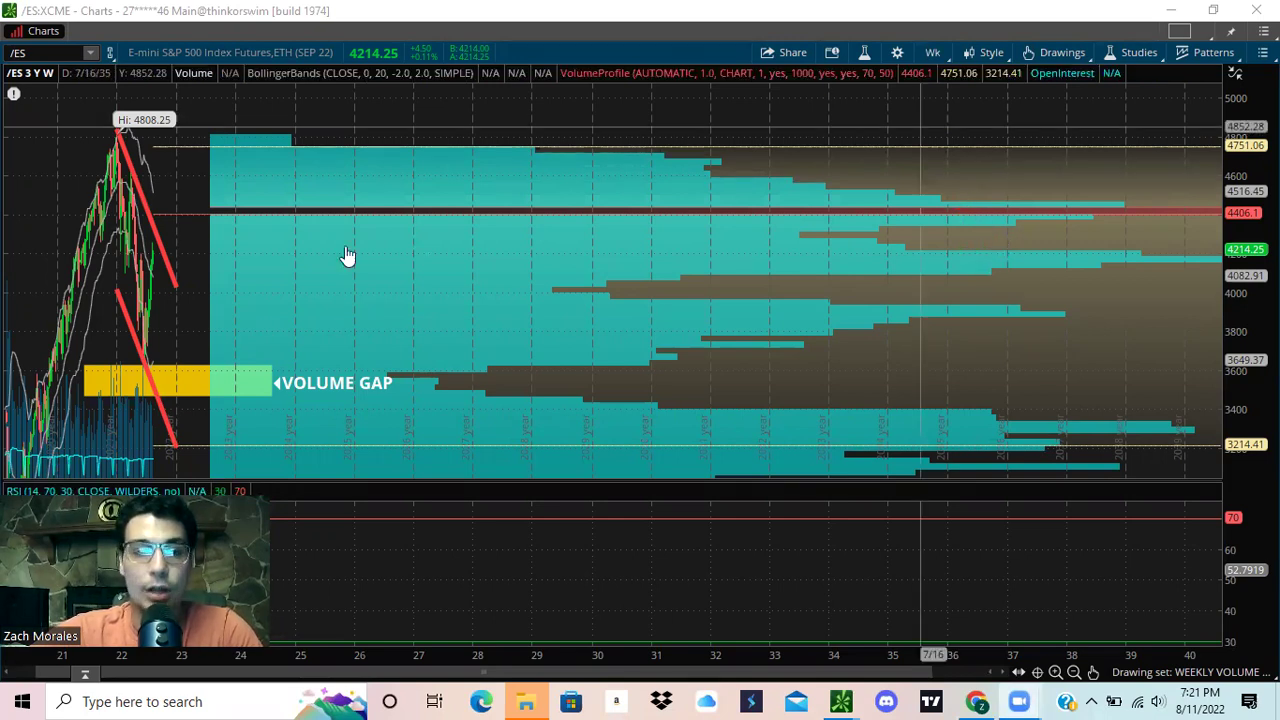
Trace the rebound from the channel's lower line toward its upper line on the 2021–2022 candles, and mark across the red descending channel
{"action": "left_click_drag", "start_coordinate": [255, 197], "coordinate": [483, 217]}
{"action": "left_click_drag", "start_coordinate": [209, 200], "coordinate": [247, 174]}
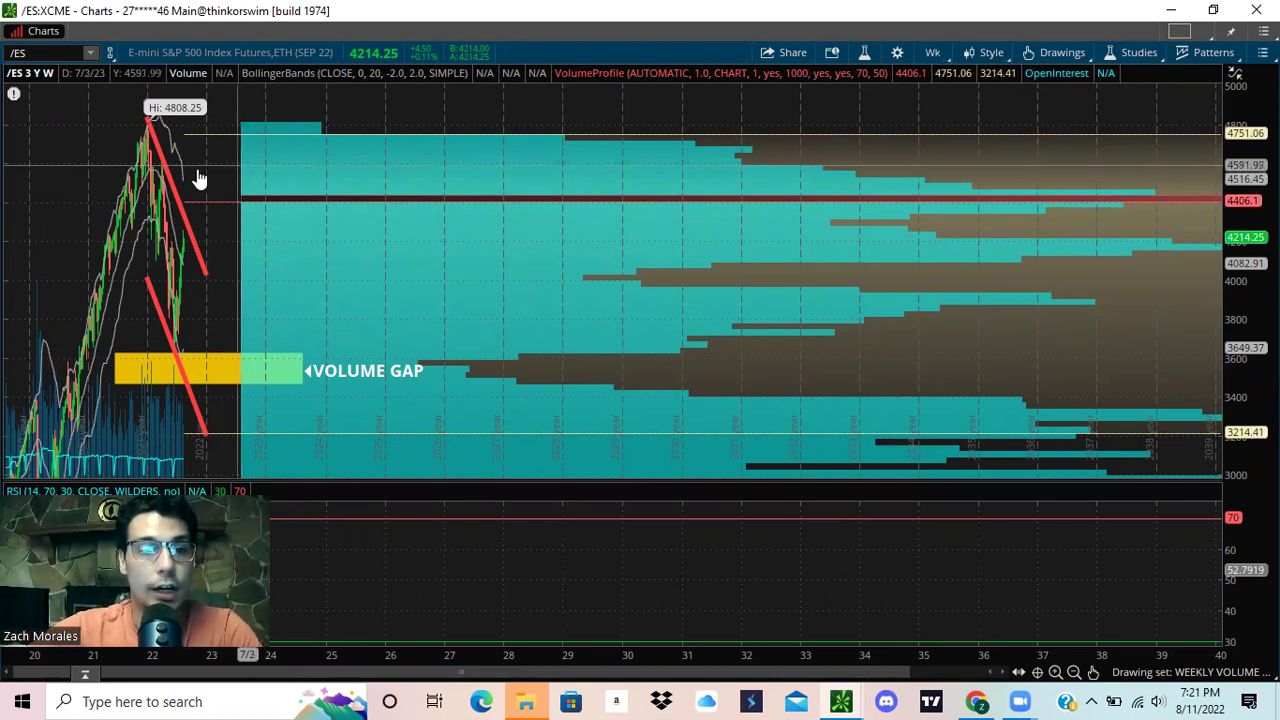
{"action": "middle_click", "coordinate": [125, 132]}
{"action": "left_click", "coordinate": [135, 189]}
{"action": "left_click_drag", "start_coordinate": [95, 98], "coordinate": [380, 445]}
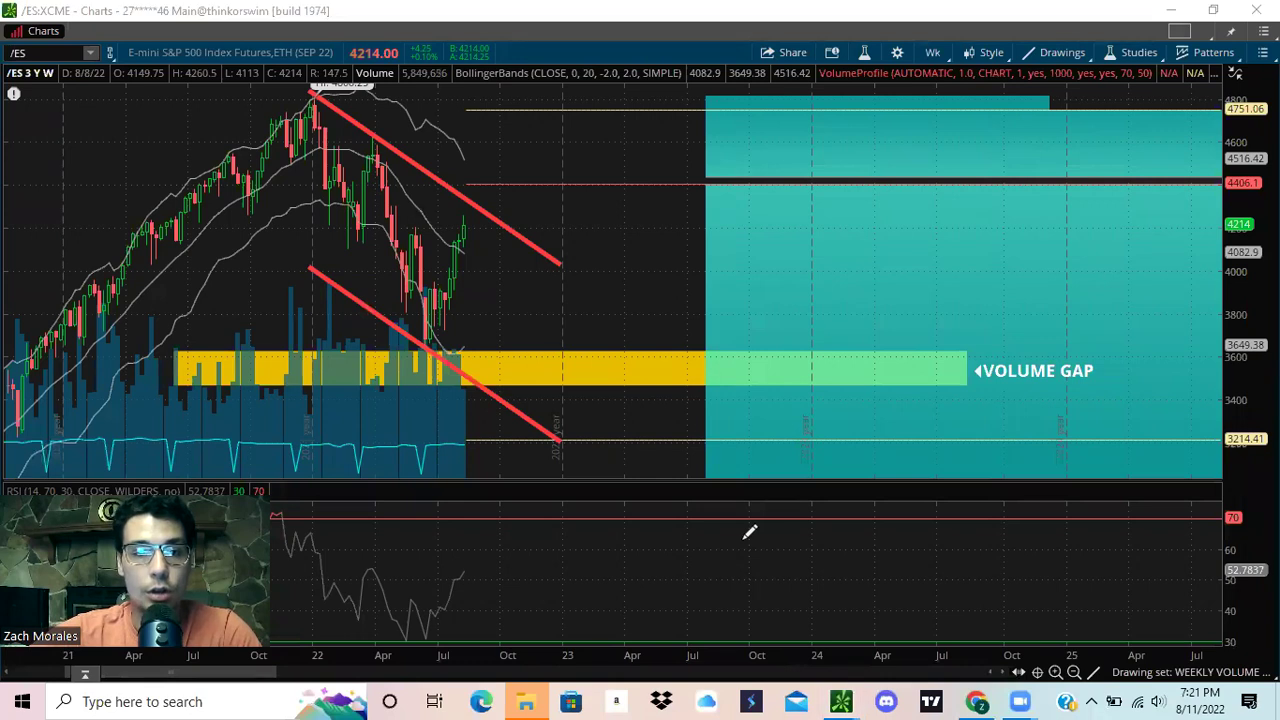
{"action": "mouse_move", "coordinate": [424, 350]}
{"action": "left_mouse_down"}
{"action": "mouse_move", "coordinate": [466, 208]}
{"action": "mouse_move", "coordinate": [455, 212]}
{"action": "mouse_move", "coordinate": [486, 234]}
{"action": "left_mouse_up"}
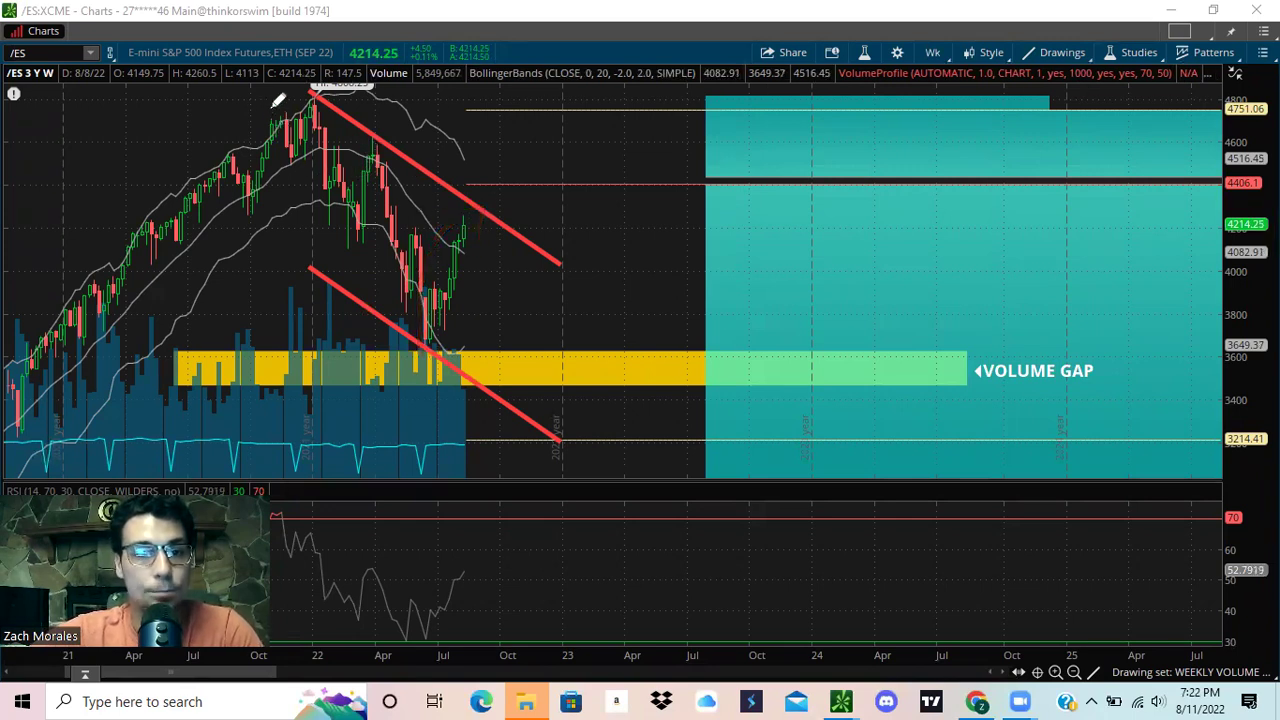
{"action": "mouse_move", "coordinate": [568, 442]}
{"action": "left_mouse_down"}
{"action": "mouse_move", "coordinate": [366, 286]}
{"action": "mouse_move", "coordinate": [258, 237]}
{"action": "left_mouse_up"}
{"action": "mouse_move", "coordinate": [595, 276]}
{"action": "left_mouse_down"}
{"action": "mouse_move", "coordinate": [316, 114]}
{"action": "mouse_move", "coordinate": [418, 332]}
{"action": "left_mouse_up"}
{"action": "mouse_move", "coordinate": [364, 258]}
{"action": "left_mouse_down"}
{"action": "mouse_move", "coordinate": [418, 338]}
{"action": "mouse_move", "coordinate": [432, 270]}
{"action": "left_mouse_up"}
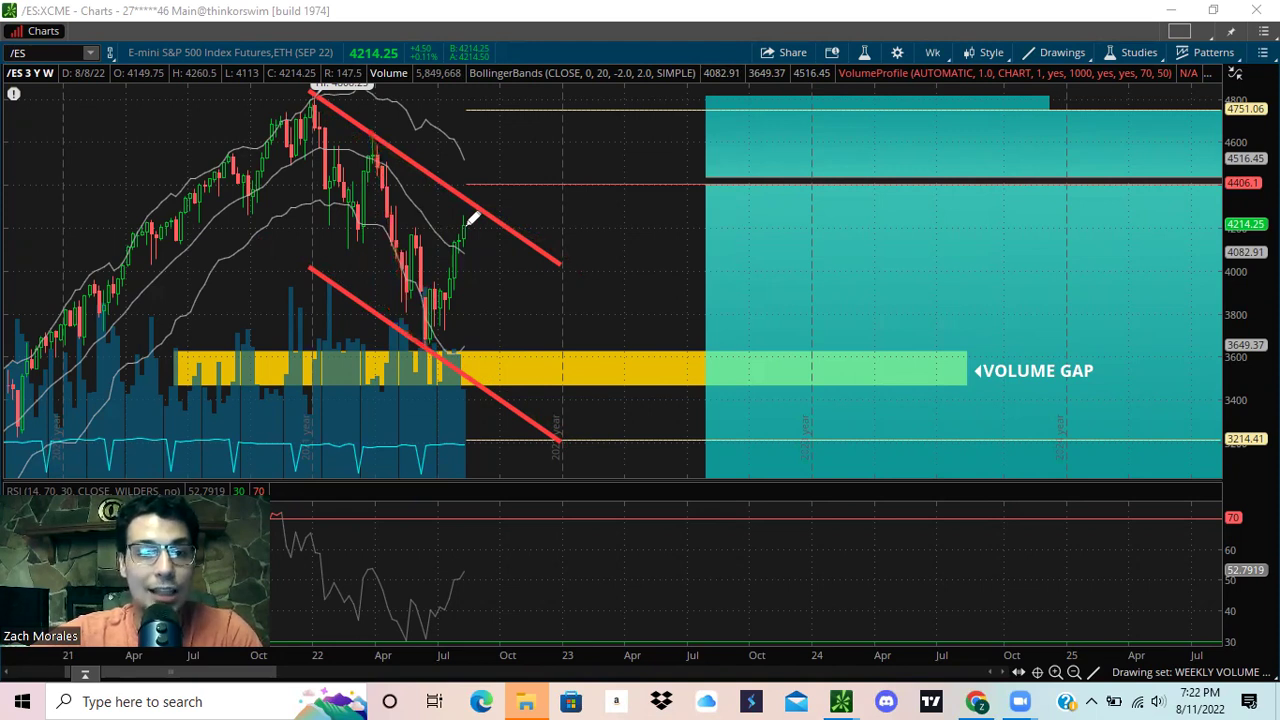
Mark with short red strokes the spot where the latest candles approach the channel's upper line
{"action": "mouse_move", "coordinate": [450, 232]}
{"action": "left_mouse_down"}
{"action": "mouse_move", "coordinate": [491, 214]}
{"action": "mouse_move", "coordinate": [480, 206]}
{"action": "mouse_move", "coordinate": [490, 224]}
{"action": "left_mouse_up"}
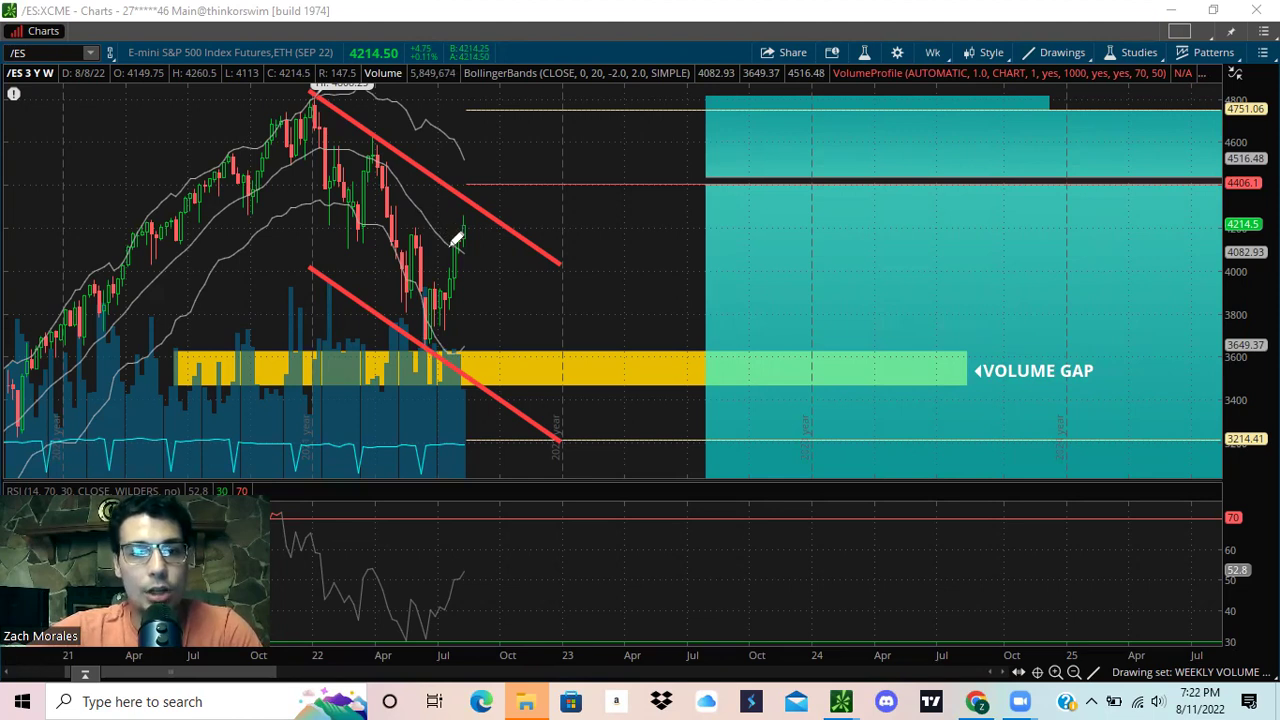
{"action": "mouse_move", "coordinate": [476, 216]}
{"action": "left_mouse_down"}
{"action": "mouse_move", "coordinate": [480, 202]}
{"action": "mouse_move", "coordinate": [483, 222]}
{"action": "left_mouse_up"}
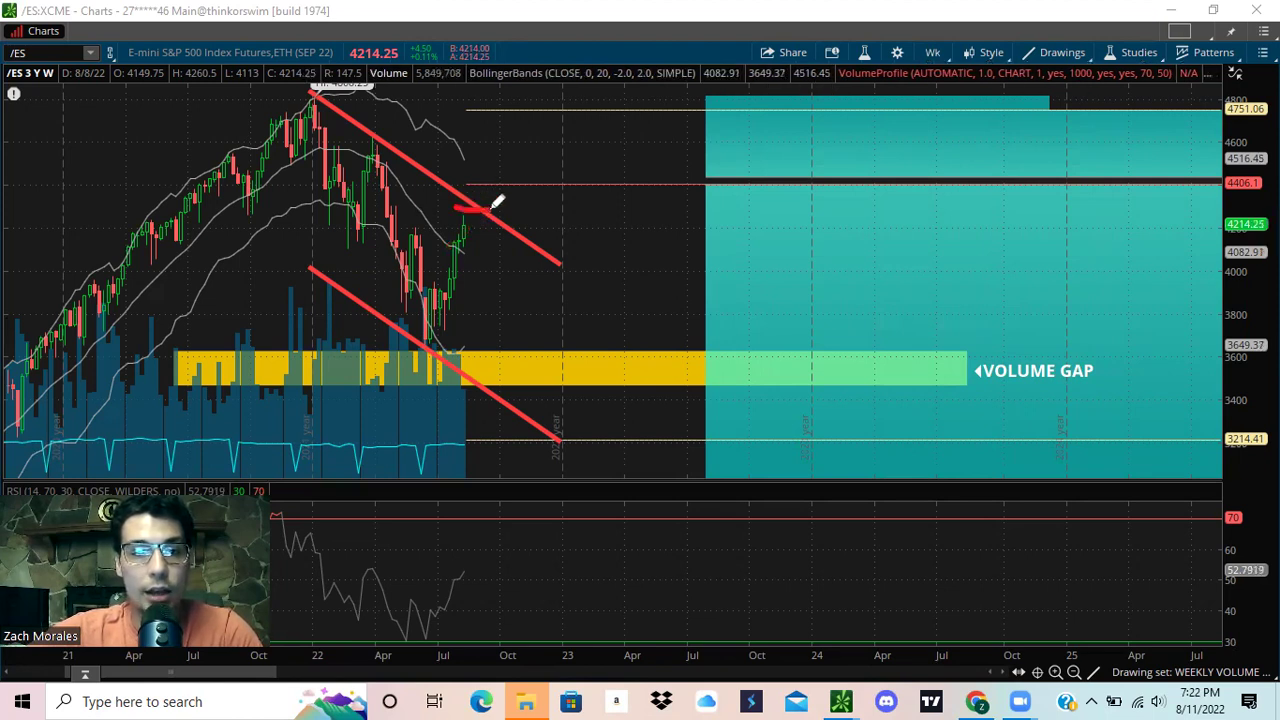
{"action": "left_click_drag", "start_coordinate": [489, 207], "coordinate": [619, 208]}
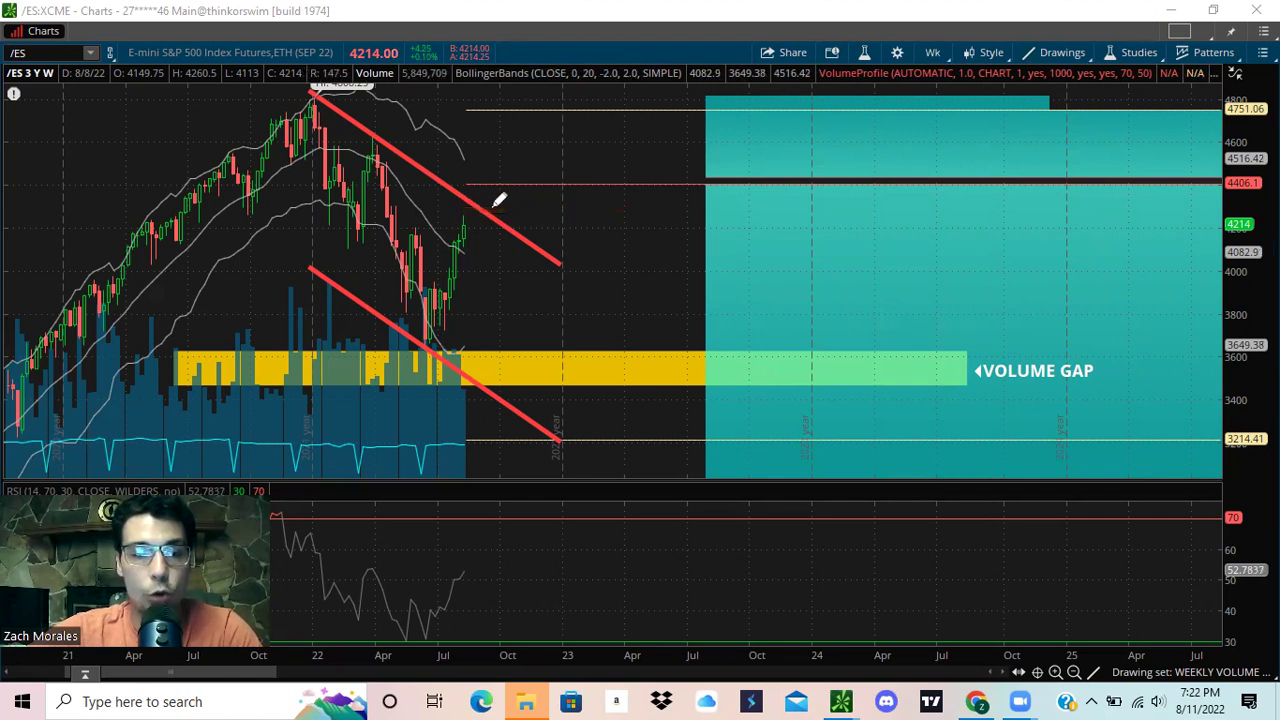
Sketch possible price paths from the latest candle: an arrow up past the 4406.1 line and one down to the volume gap
{"action": "mouse_move", "coordinate": [476, 212]}
{"action": "left_mouse_down"}
{"action": "mouse_move", "coordinate": [549, 166]}
{"action": "mouse_move", "coordinate": [546, 177]}
{"action": "mouse_move", "coordinate": [566, 177]}
{"action": "mouse_move", "coordinate": [550, 178]}
{"action": "left_mouse_up"}
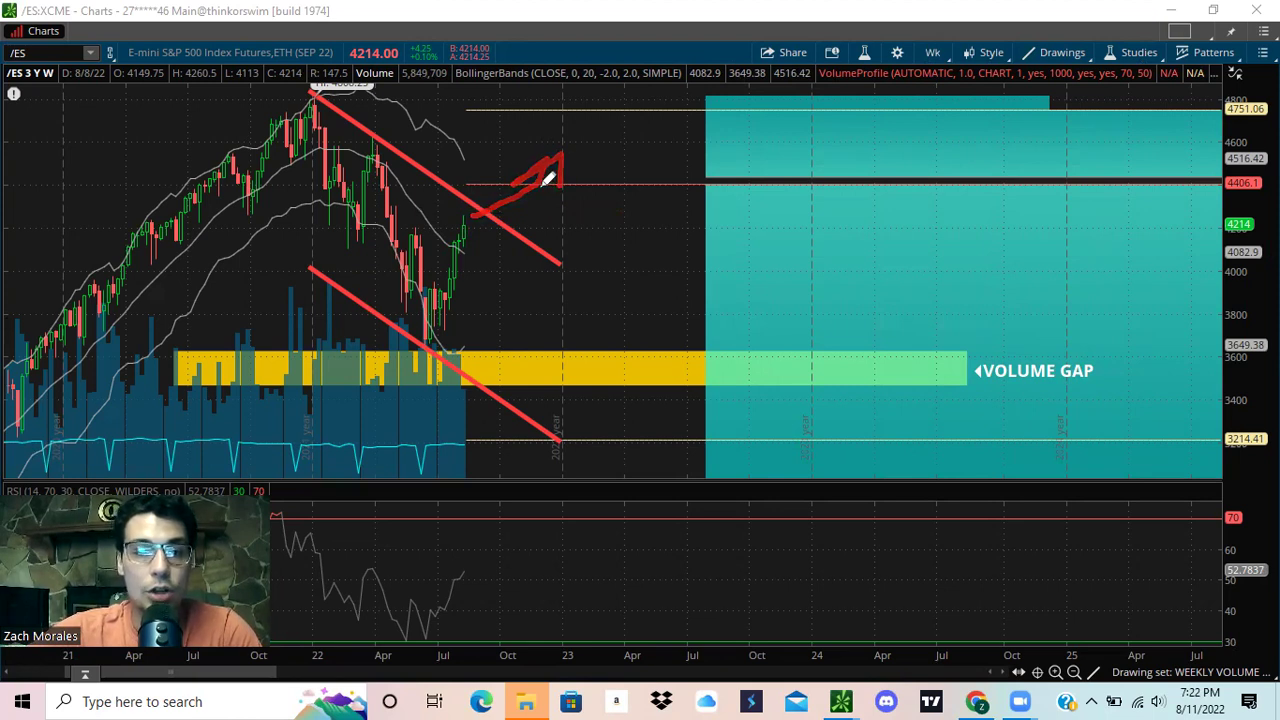
{"action": "mouse_move", "coordinate": [440, 220]}
{"action": "left_mouse_down"}
{"action": "mouse_move", "coordinate": [660, 146]}
{"action": "mouse_move", "coordinate": [822, 150]}
{"action": "mouse_move", "coordinate": [885, 172]}
{"action": "mouse_move", "coordinate": [943, 150]}
{"action": "mouse_move", "coordinate": [858, 200]}
{"action": "left_mouse_up"}
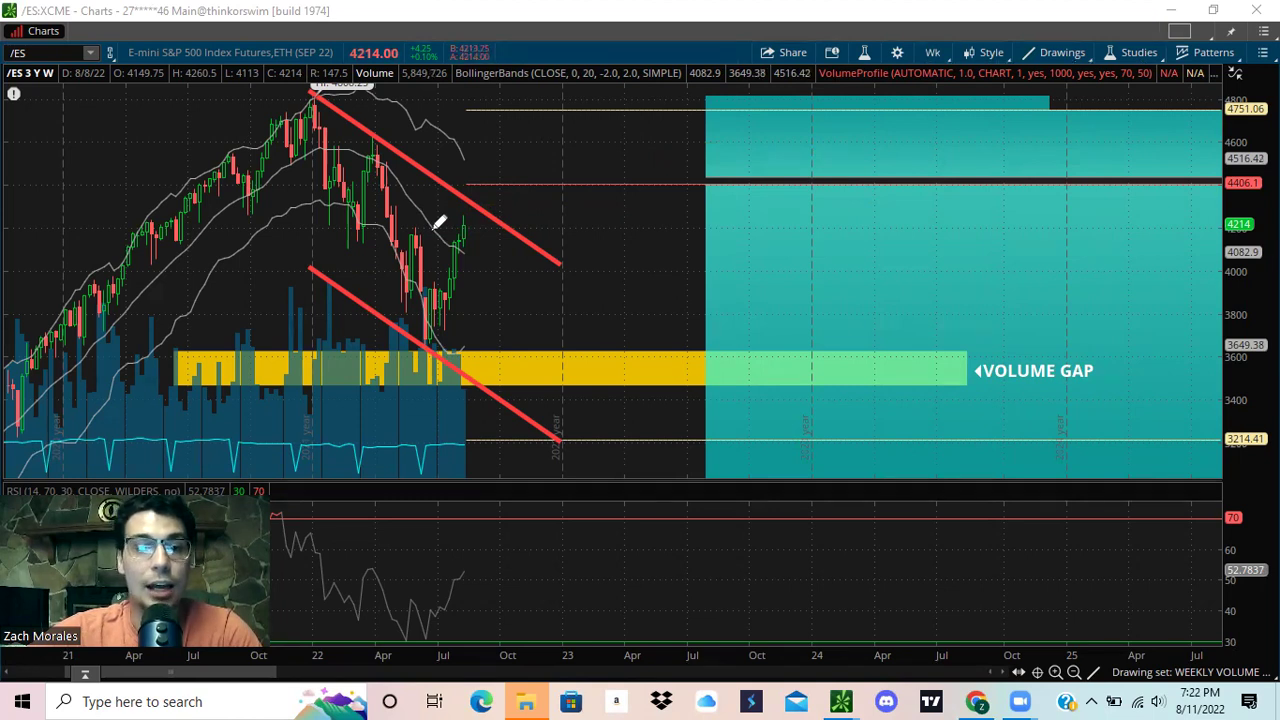
{"action": "mouse_move", "coordinate": [434, 229]}
{"action": "left_mouse_down"}
{"action": "mouse_move", "coordinate": [490, 212]}
{"action": "mouse_move", "coordinate": [562, 163]}
{"action": "left_mouse_up"}
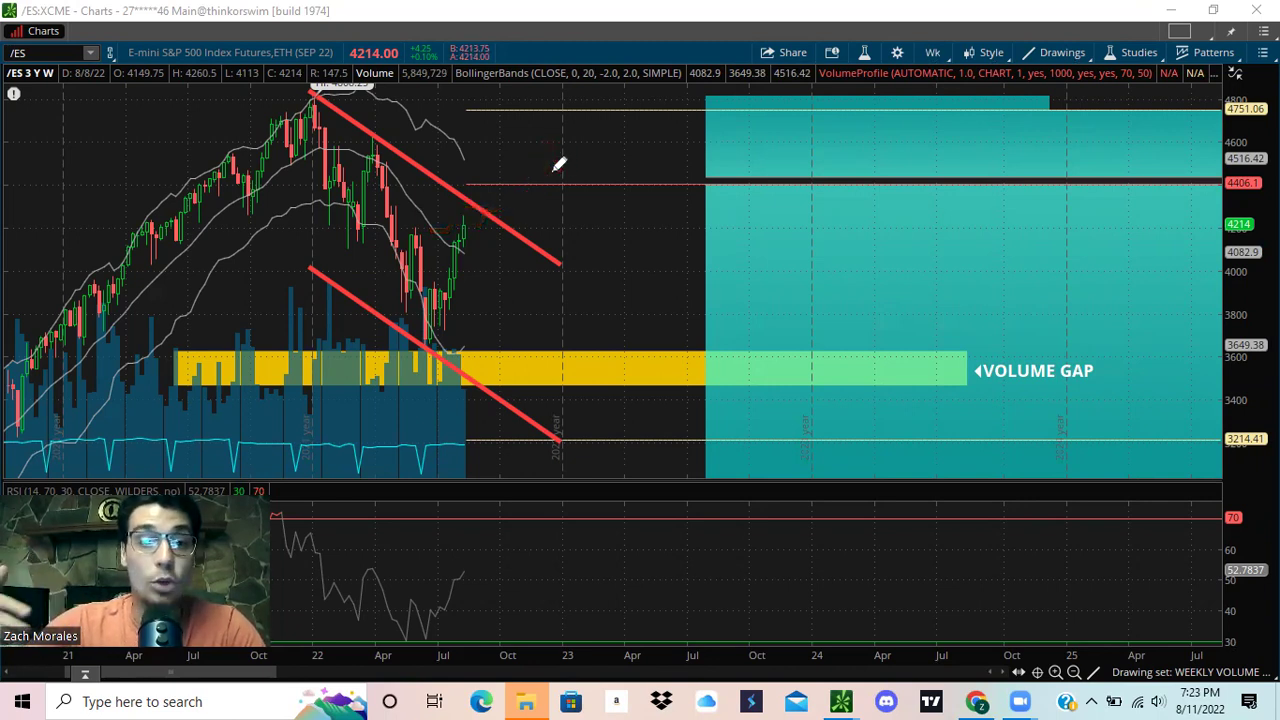
{"action": "mouse_move", "coordinate": [463, 219]}
{"action": "left_mouse_down"}
{"action": "mouse_move", "coordinate": [491, 206]}
{"action": "mouse_move", "coordinate": [531, 257]}
{"action": "mouse_move", "coordinate": [520, 352]}
{"action": "left_mouse_up"}
{"action": "left_click_drag", "start_coordinate": [520, 352], "coordinate": [561, 313]}
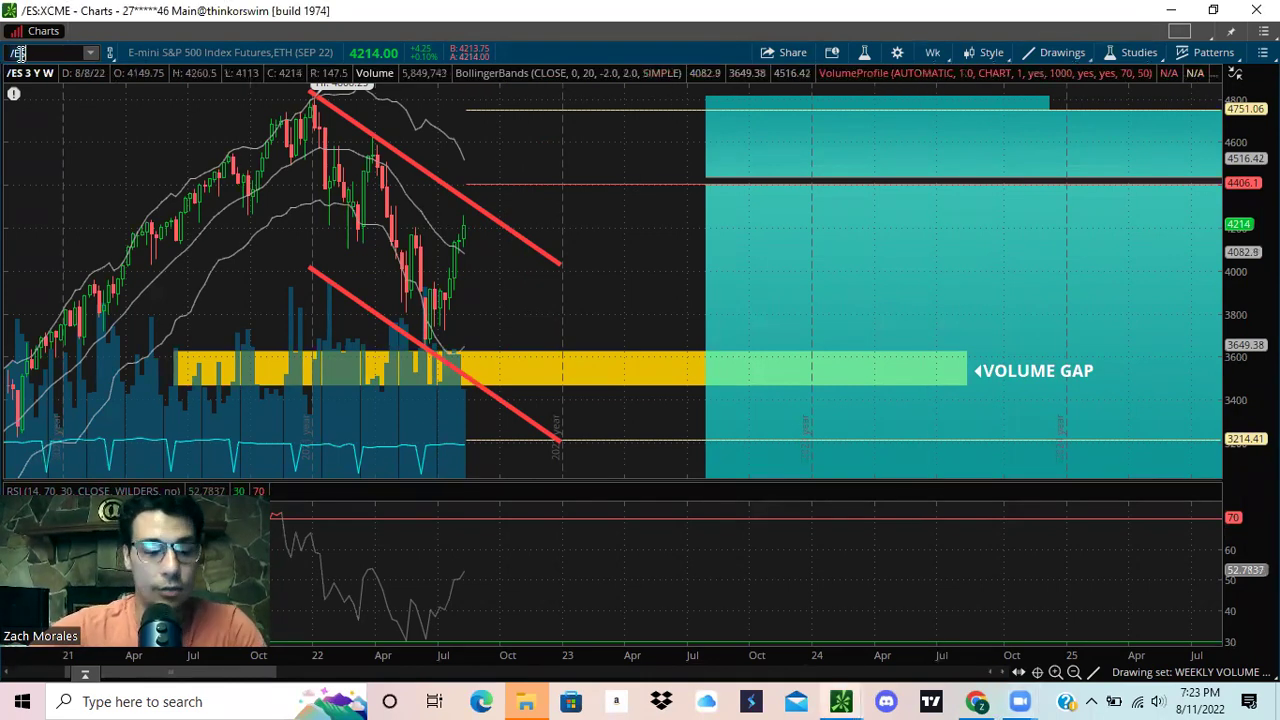
Load the VIX symbol and set its chart to the 180 D : 4h time frame
{"action": "type", "text": "IX"}
{"action": "key", "text": "Return"}
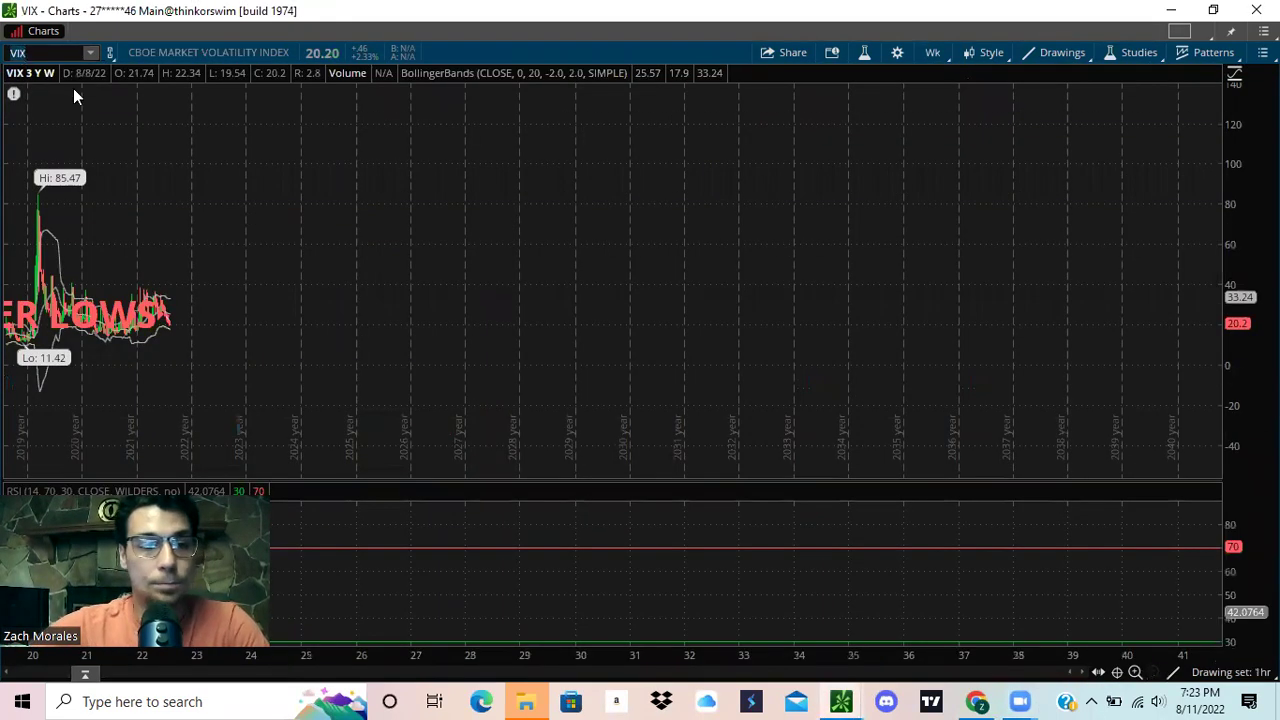
{"action": "left_click", "coordinate": [932, 52]}
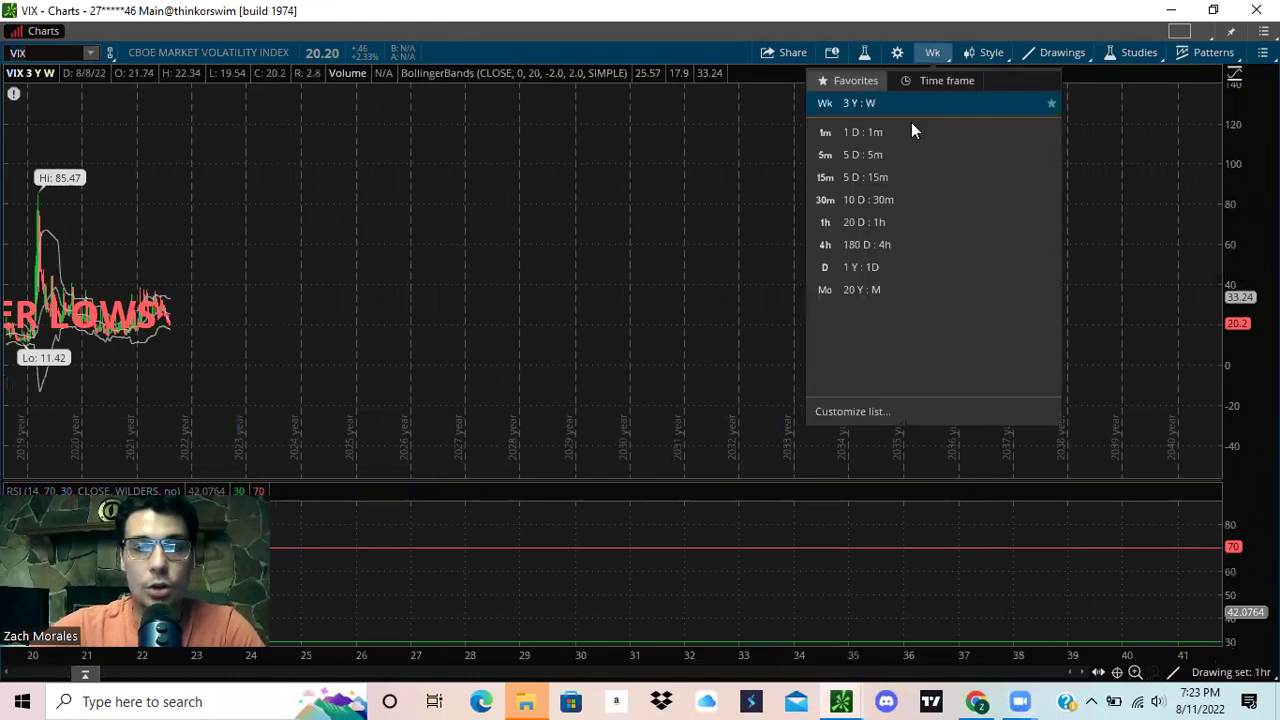
{"action": "left_click", "coordinate": [880, 243]}
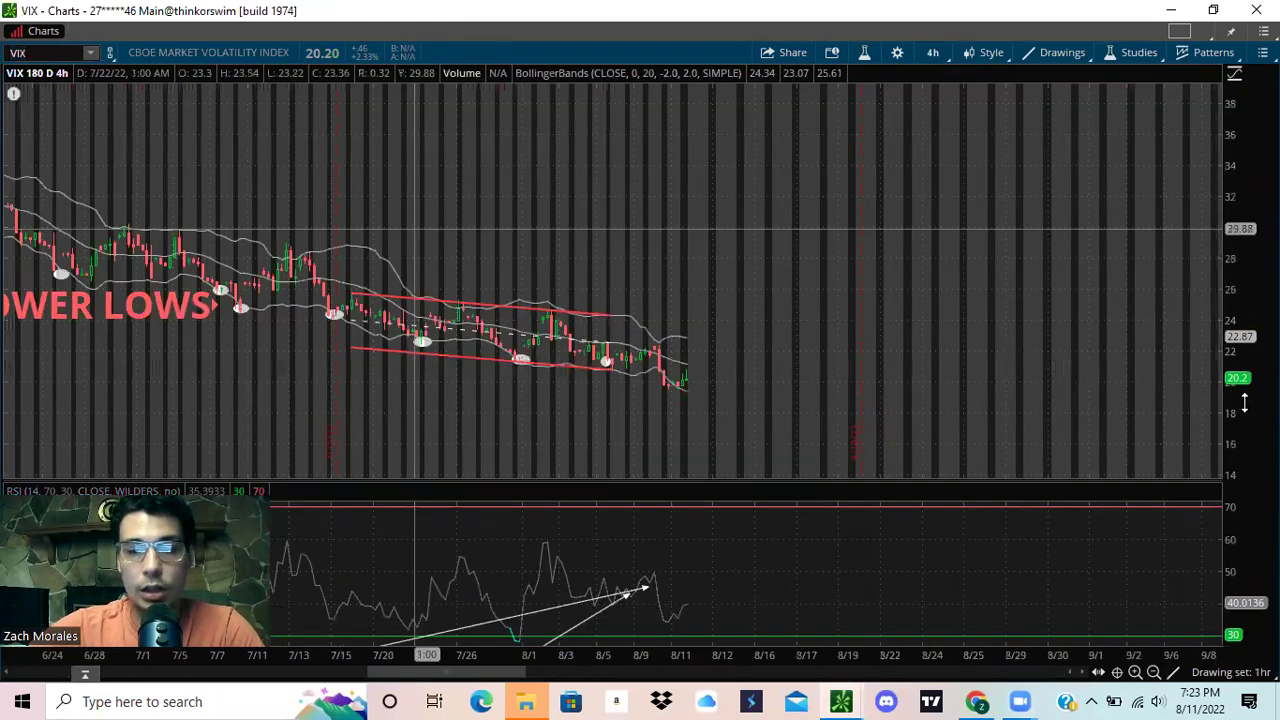
Stretch the VIX price scale and zoom in on the red descending channel and the latest August candles
{"action": "left_click_drag", "start_coordinate": [1243, 403], "coordinate": [1243, 249]}
{"action": "middle_click", "coordinate": [605, 229]}
{"action": "left_click", "coordinate": [620, 248]}
{"action": "mouse_move", "coordinate": [683, 306]}
{"action": "left_mouse_down"}
{"action": "mouse_move", "coordinate": [691, 194]}
{"action": "mouse_move", "coordinate": [663, 191]}
{"action": "mouse_move", "coordinate": [675, 217]}
{"action": "left_mouse_up"}
{"action": "middle_click", "coordinate": [674, 208]}
{"action": "left_click", "coordinate": [694, 261]}
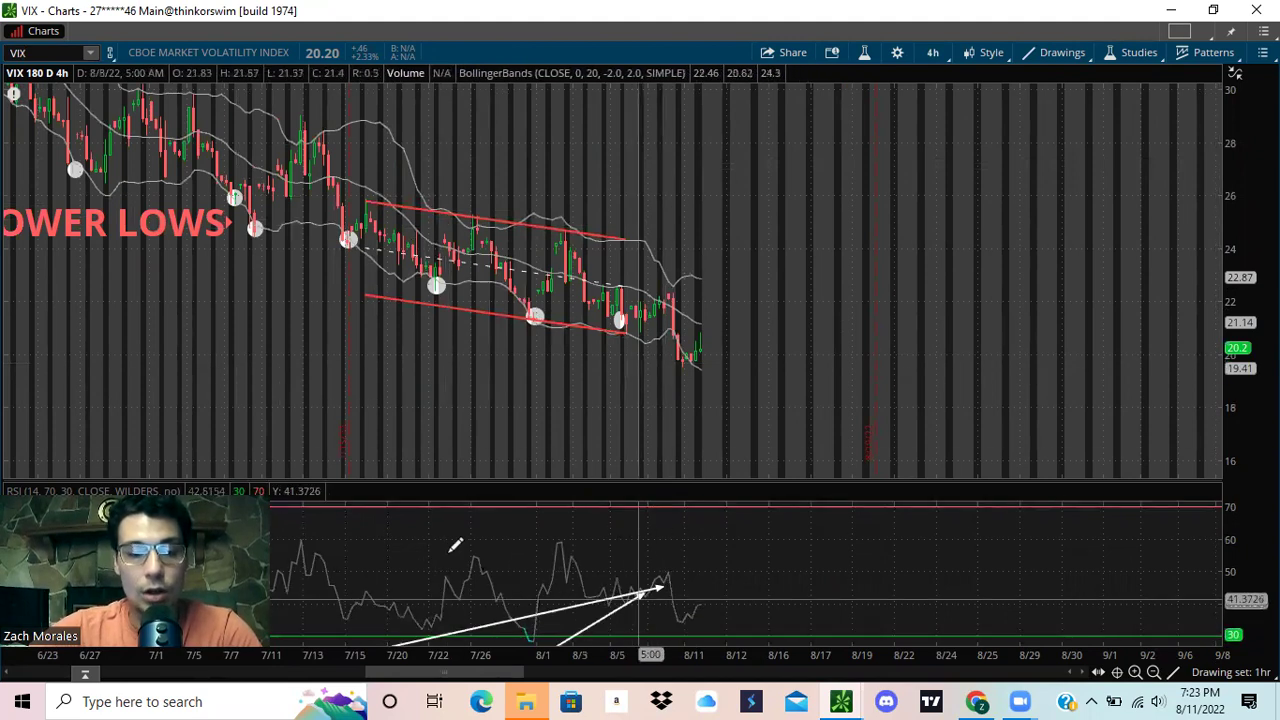
{"action": "left_click_drag", "start_coordinate": [345, 150], "coordinate": [757, 323]}
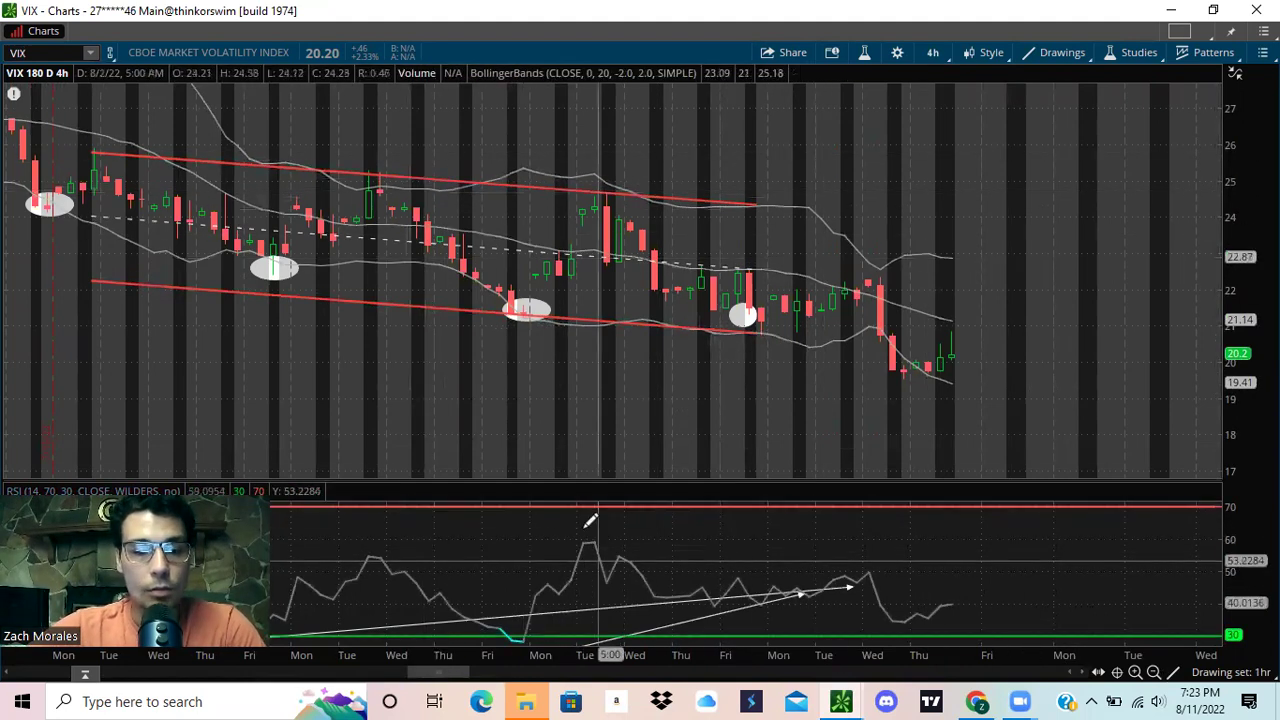
Trace the red channel's upper and lower lines with freehand strokes extended past the latest candles, and clear both strokes
{"action": "mouse_move", "coordinate": [82, 152]}
{"action": "left_mouse_down"}
{"action": "mouse_move", "coordinate": [530, 205]}
{"action": "mouse_move", "coordinate": [1180, 243]}
{"action": "left_mouse_up"}
{"action": "mouse_move", "coordinate": [89, 279]}
{"action": "left_mouse_down"}
{"action": "mouse_move", "coordinate": [762, 328]}
{"action": "mouse_move", "coordinate": [1154, 379]}
{"action": "left_mouse_up"}
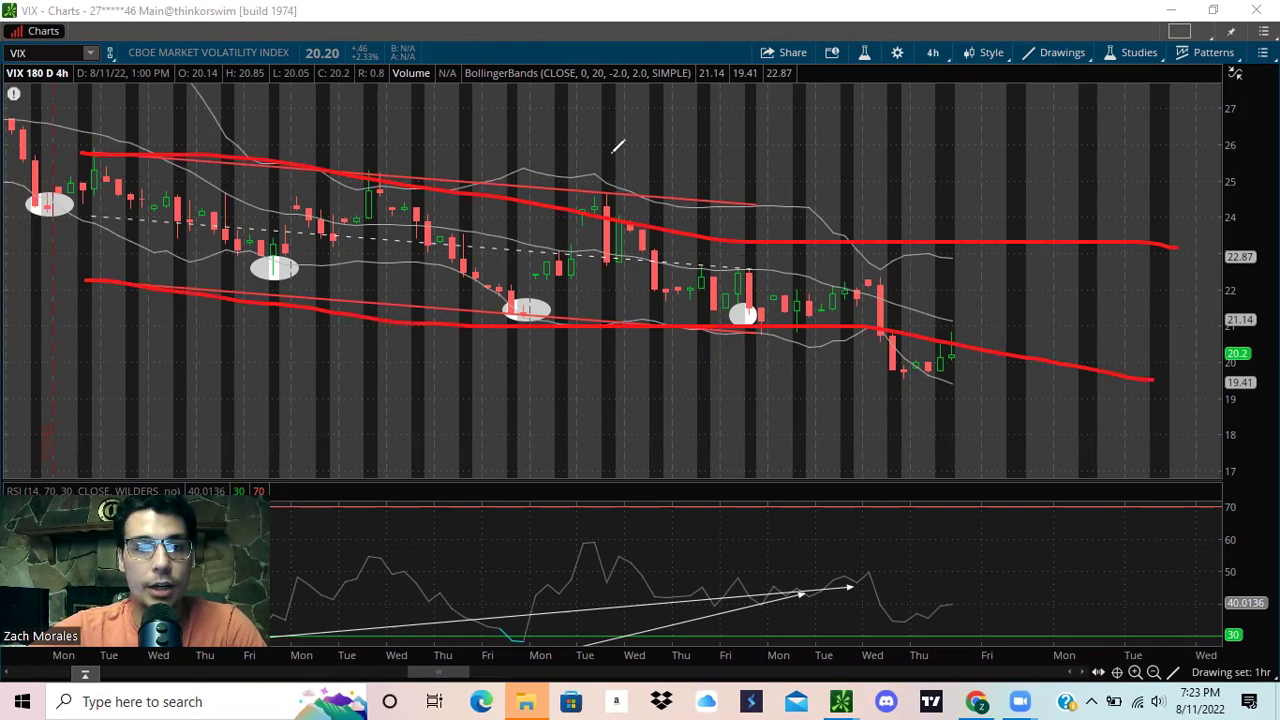
{"action": "key", "text": "ctrl+z"}
{"action": "key", "text": "ctrl+z"}
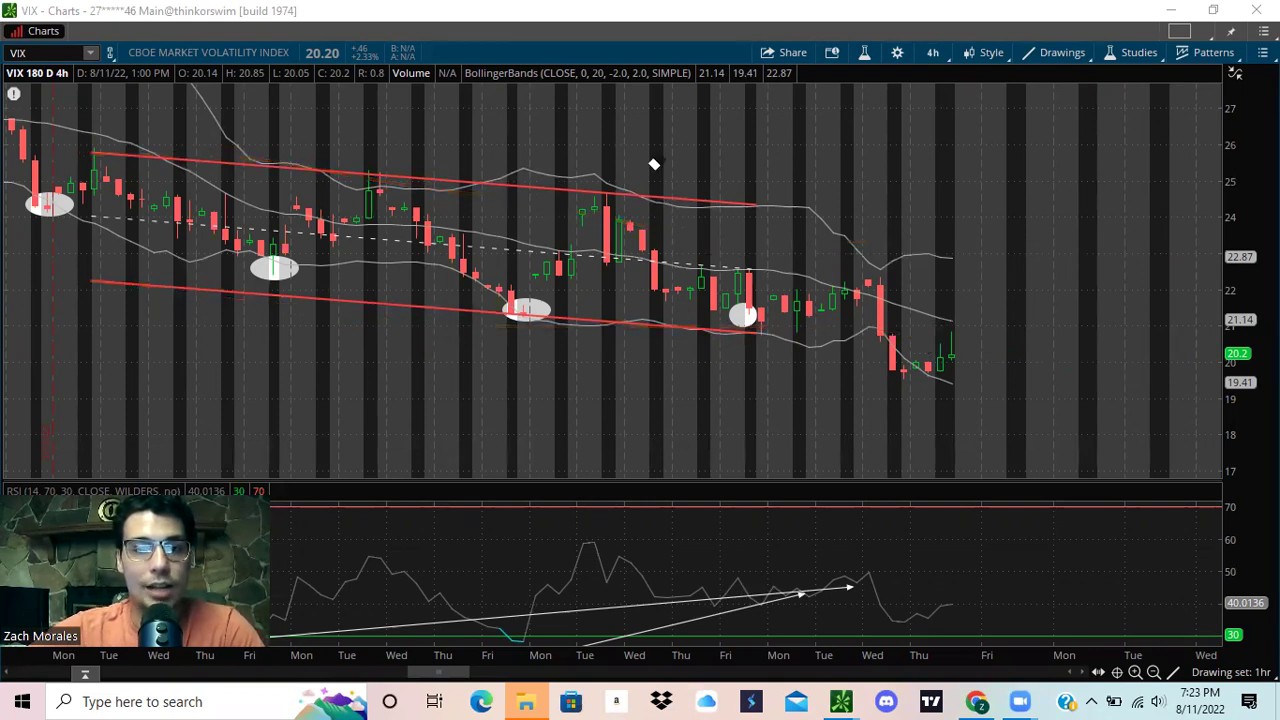
Sketch a red curved arrow from the end of the channel's lower line to beneath the latest candles near 19.4
{"action": "mouse_move", "coordinate": [752, 332]}
{"action": "left_mouse_down"}
{"action": "mouse_move", "coordinate": [945, 368]}
{"action": "mouse_move", "coordinate": [914, 364]}
{"action": "mouse_move", "coordinate": [950, 410]}
{"action": "left_mouse_up"}
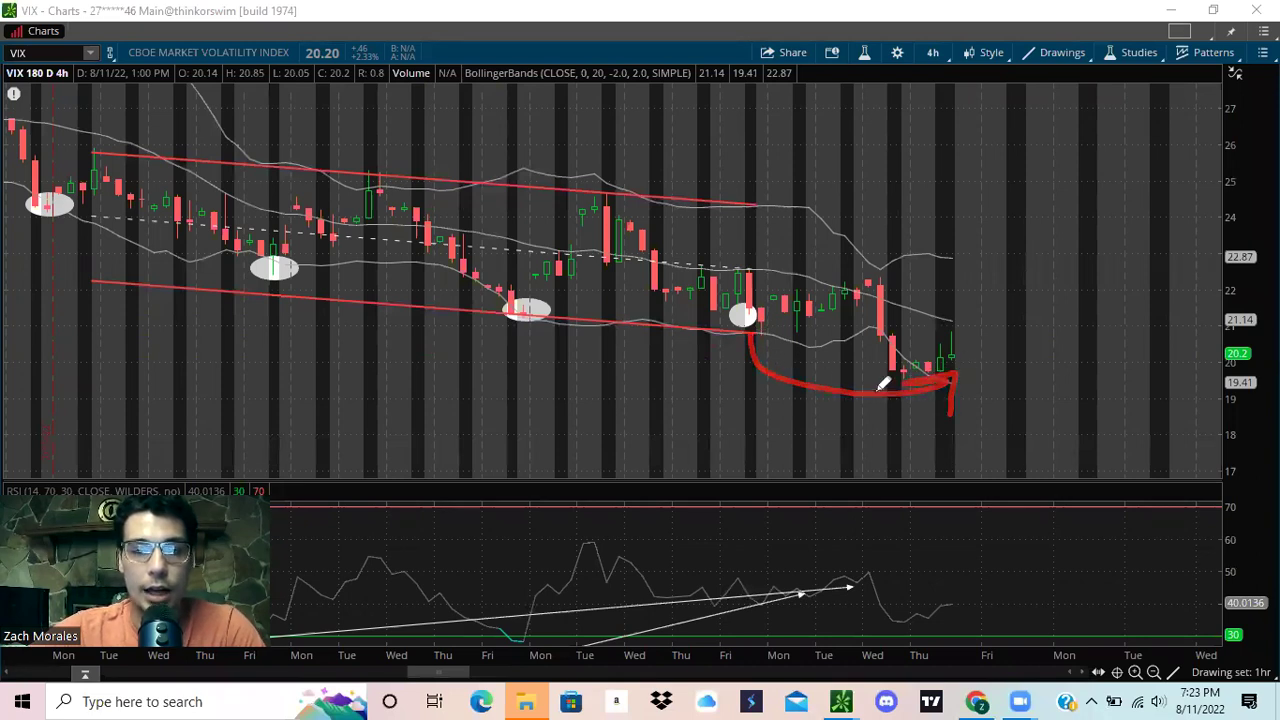
{"action": "left_click_drag", "start_coordinate": [848, 386], "coordinate": [1024, 385]}
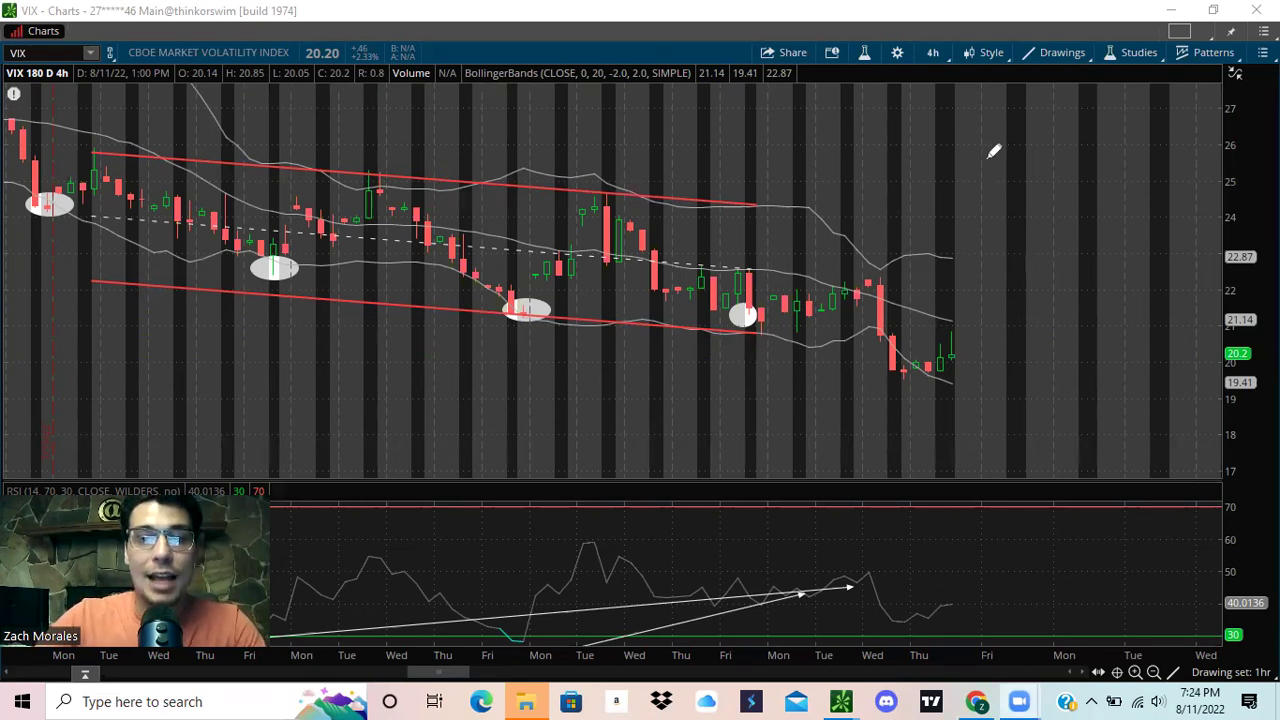
Switch the VIX chart to the 1 Y : 1D time frame and load the Quan Tight drawing set
{"action": "left_click", "coordinate": [932, 52]}
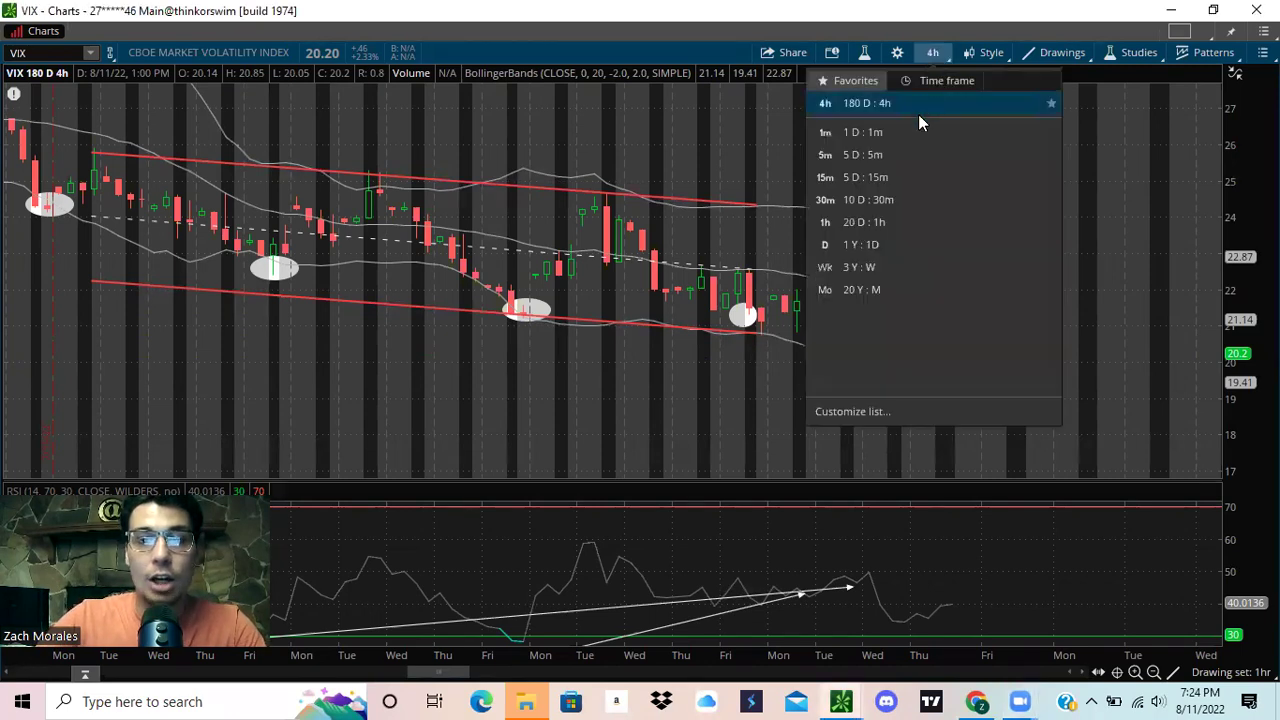
{"action": "left_click", "coordinate": [862, 245]}
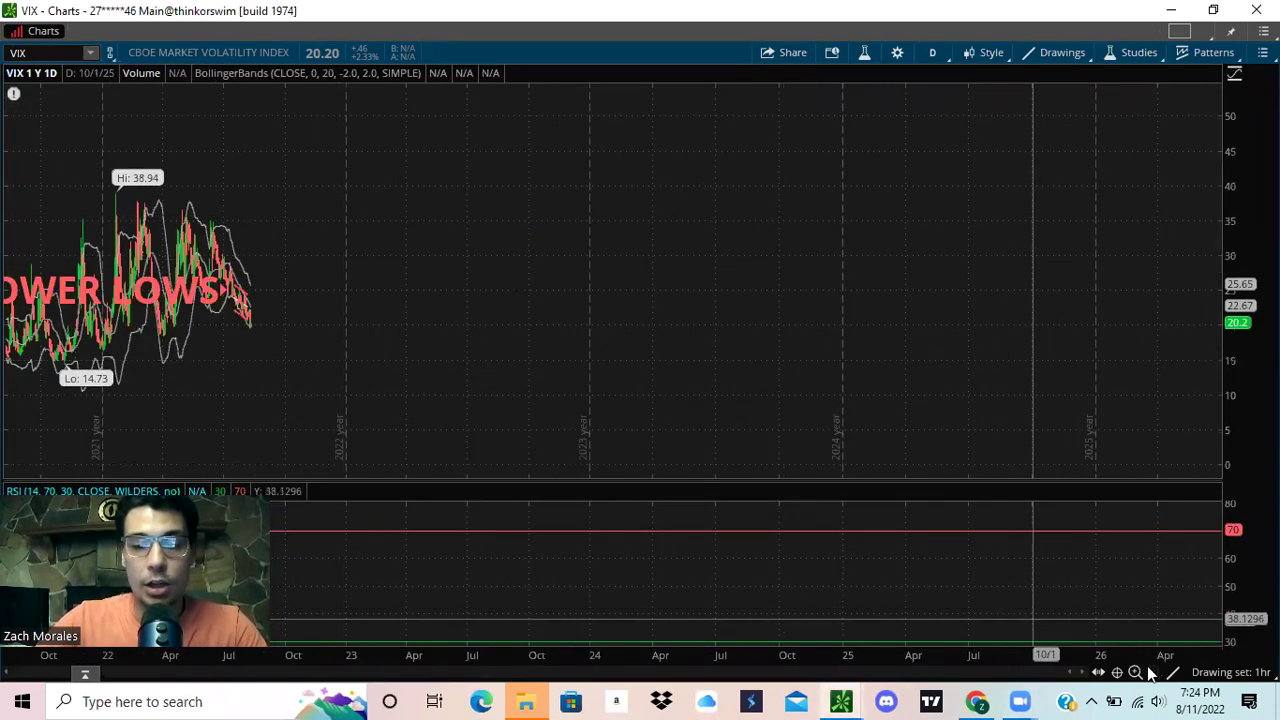
{"action": "left_click", "coordinate": [1215, 672]}
{"action": "left_click", "coordinate": [1145, 540]}
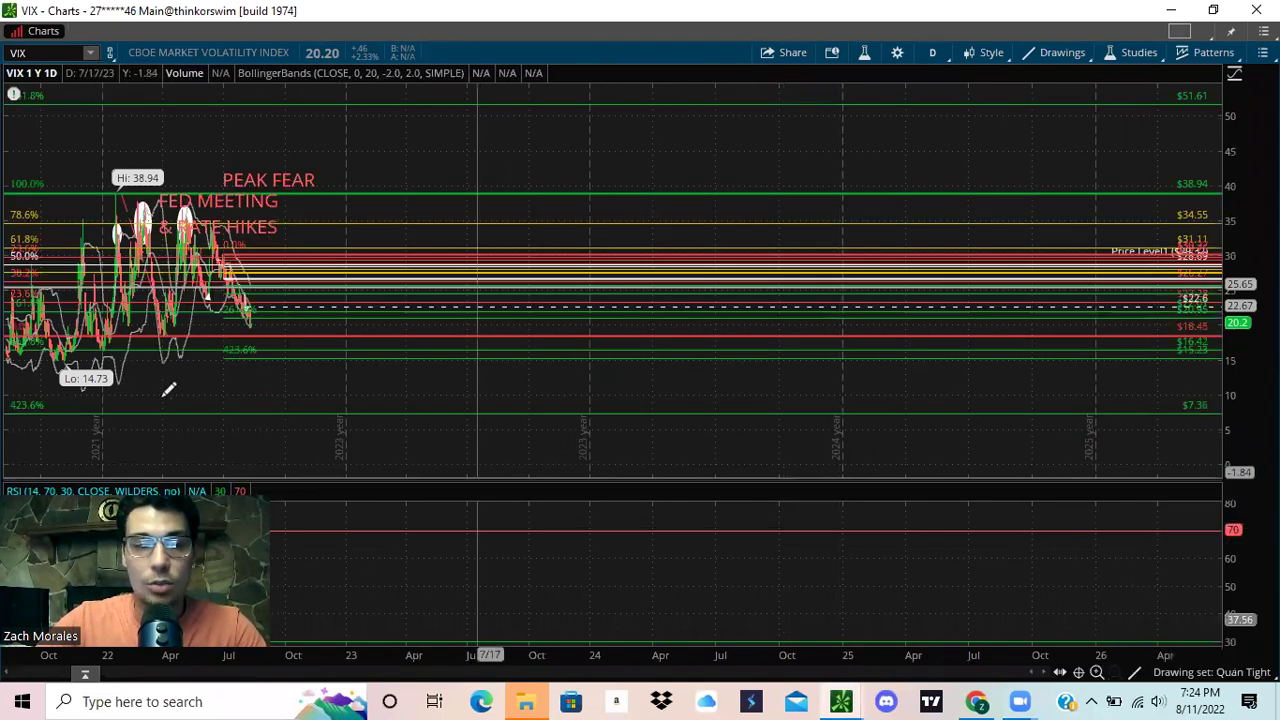
Draw red arrows pointing at the $20.95, $22.01 and $22.6 levels beside the August VIX daily candles
{"action": "left_click_drag", "start_coordinate": [457, 165], "coordinate": [167, 165]}
{"action": "left_click_drag", "start_coordinate": [570, 127], "coordinate": [176, 127]}
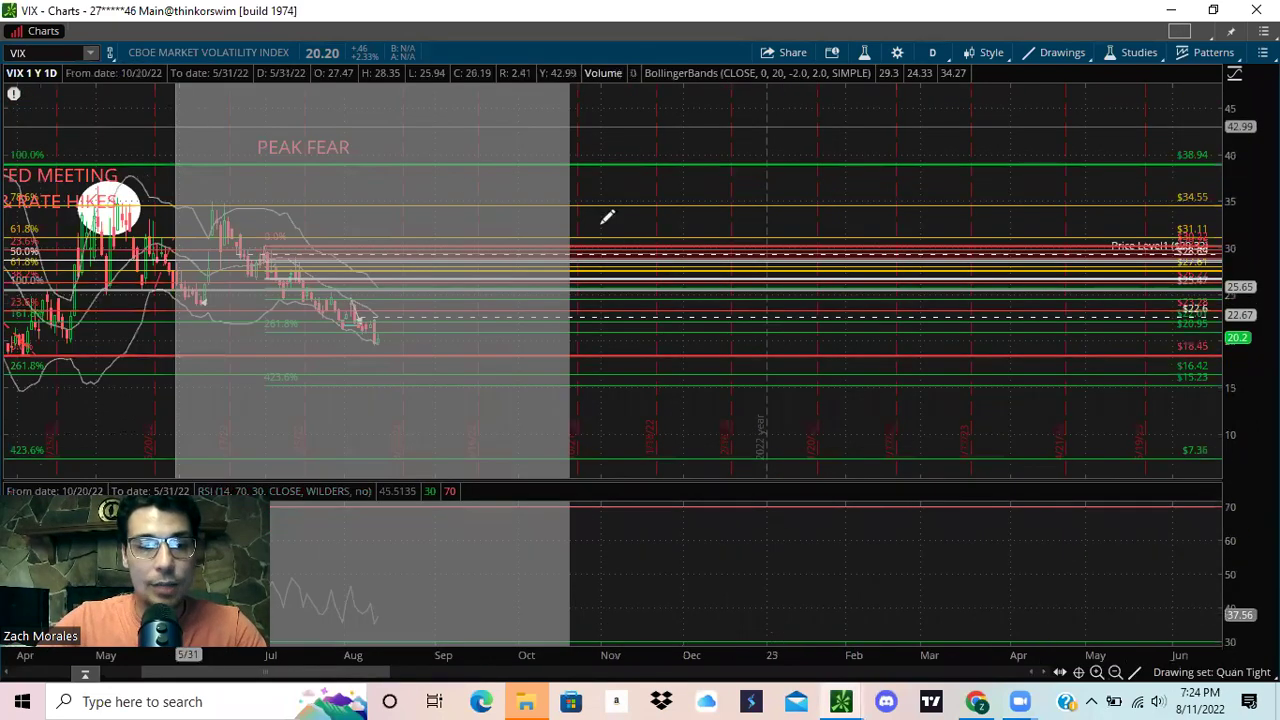
{"action": "left_click_drag", "start_coordinate": [1245, 175], "coordinate": [1245, 336]}
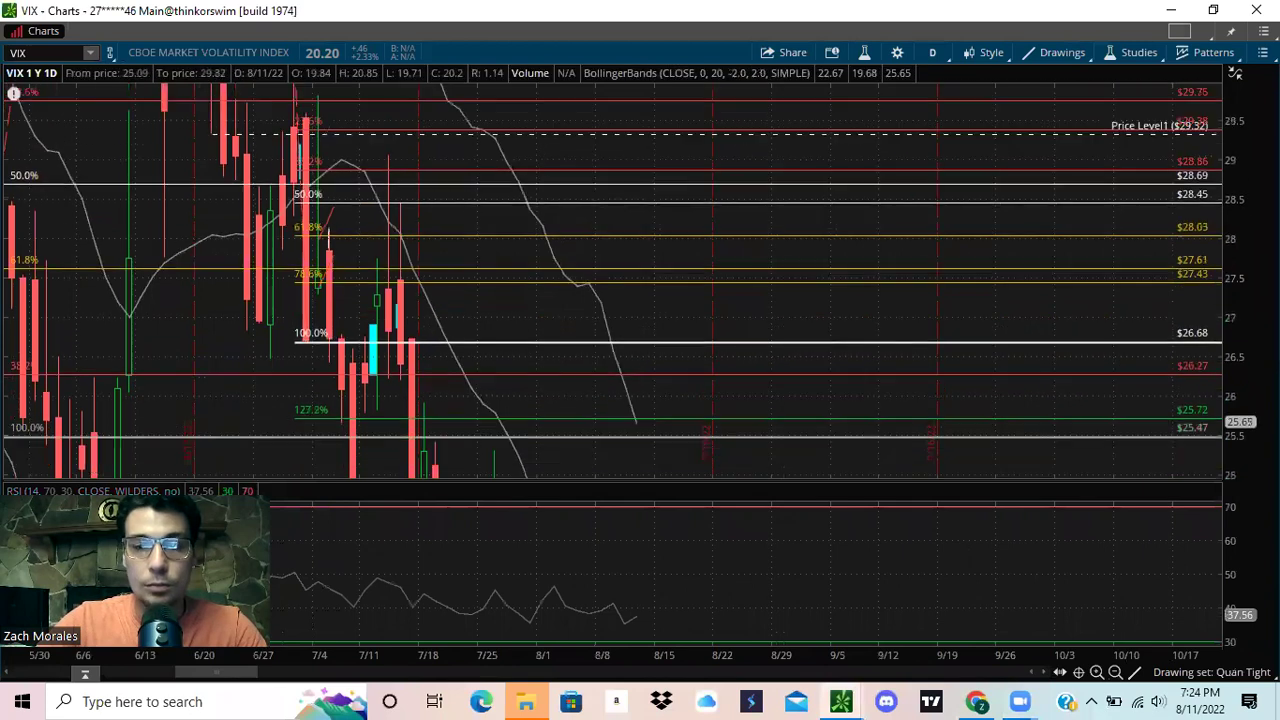
{"action": "middle_click", "coordinate": [688, 300]}
{"action": "left_click", "coordinate": [697, 311]}
{"action": "left_click_drag", "start_coordinate": [688, 271], "coordinate": [698, 124]}
{"action": "left_click_drag", "start_coordinate": [666, 203], "coordinate": [746, 294]}
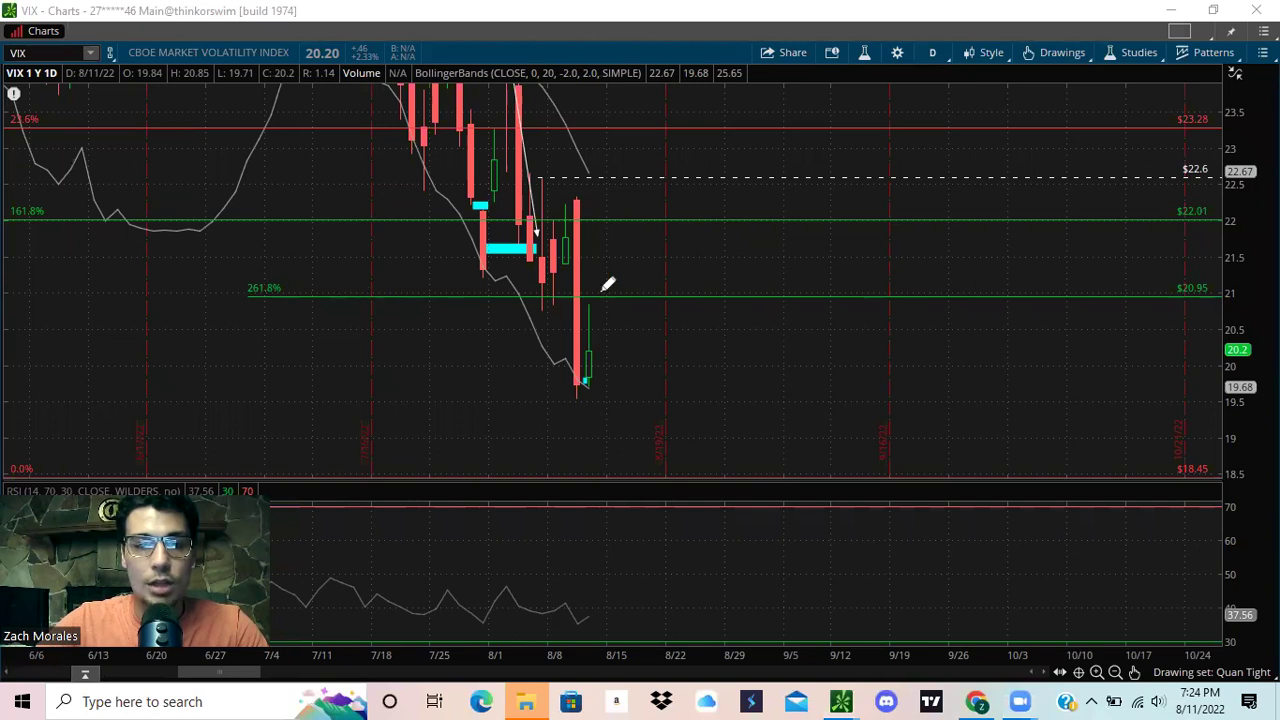
{"action": "mouse_move", "coordinate": [456, 279]}
{"action": "left_mouse_down"}
{"action": "mouse_move", "coordinate": [1053, 256]}
{"action": "mouse_move", "coordinate": [1106, 302]}
{"action": "left_mouse_up"}
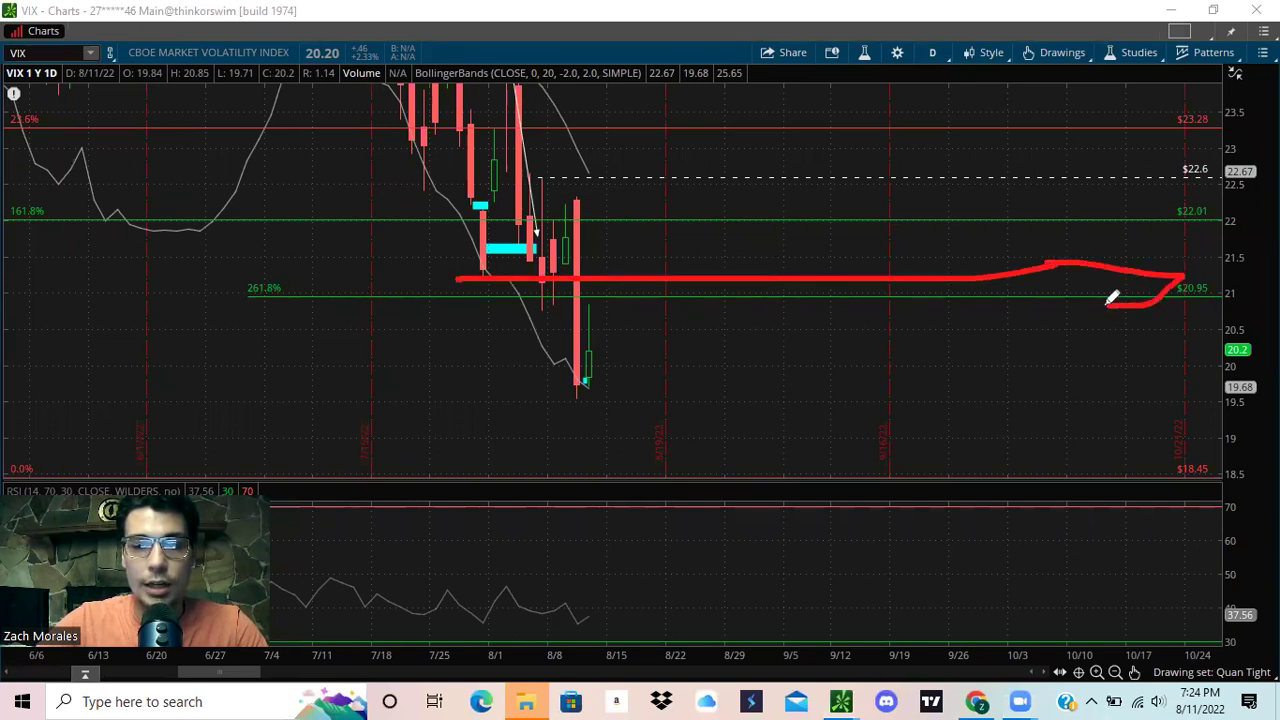
{"action": "left_click_drag", "start_coordinate": [736, 196], "coordinate": [1221, 201]}
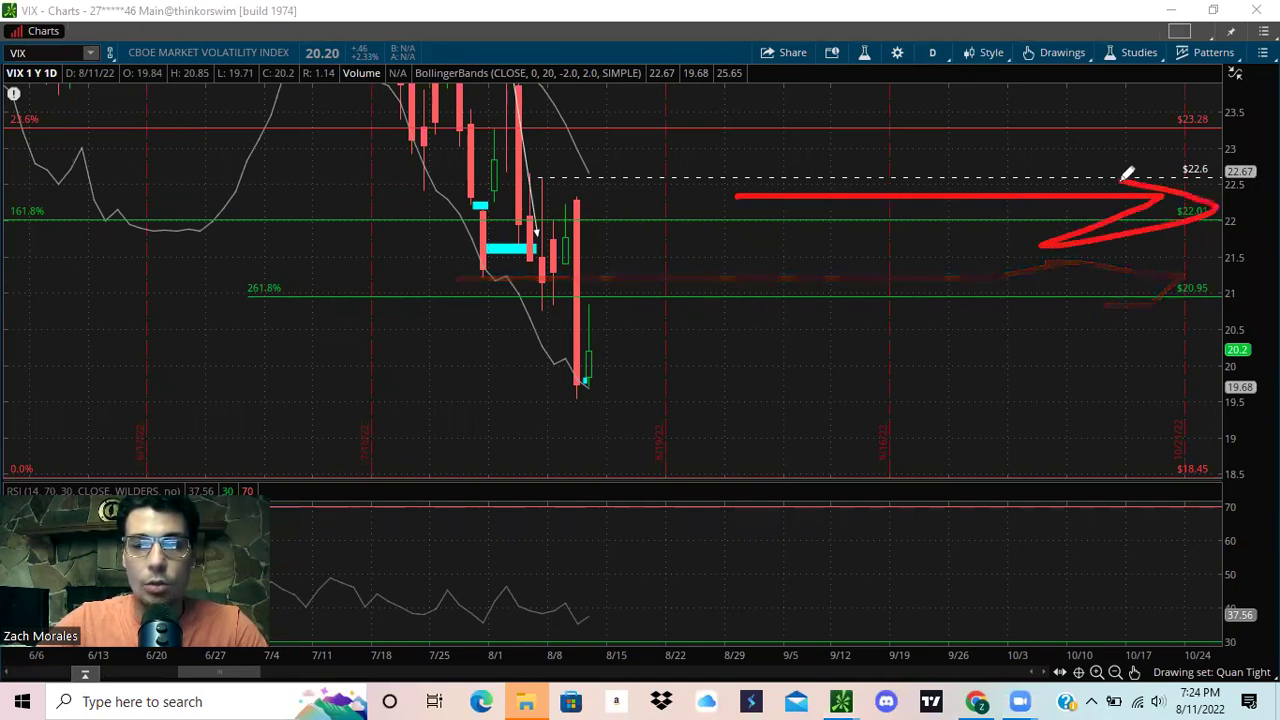
{"action": "mouse_move", "coordinate": [808, 160]}
{"action": "left_mouse_down"}
{"action": "mouse_move", "coordinate": [1228, 95]}
{"action": "mouse_move", "coordinate": [1190, 138]}
{"action": "left_mouse_up"}
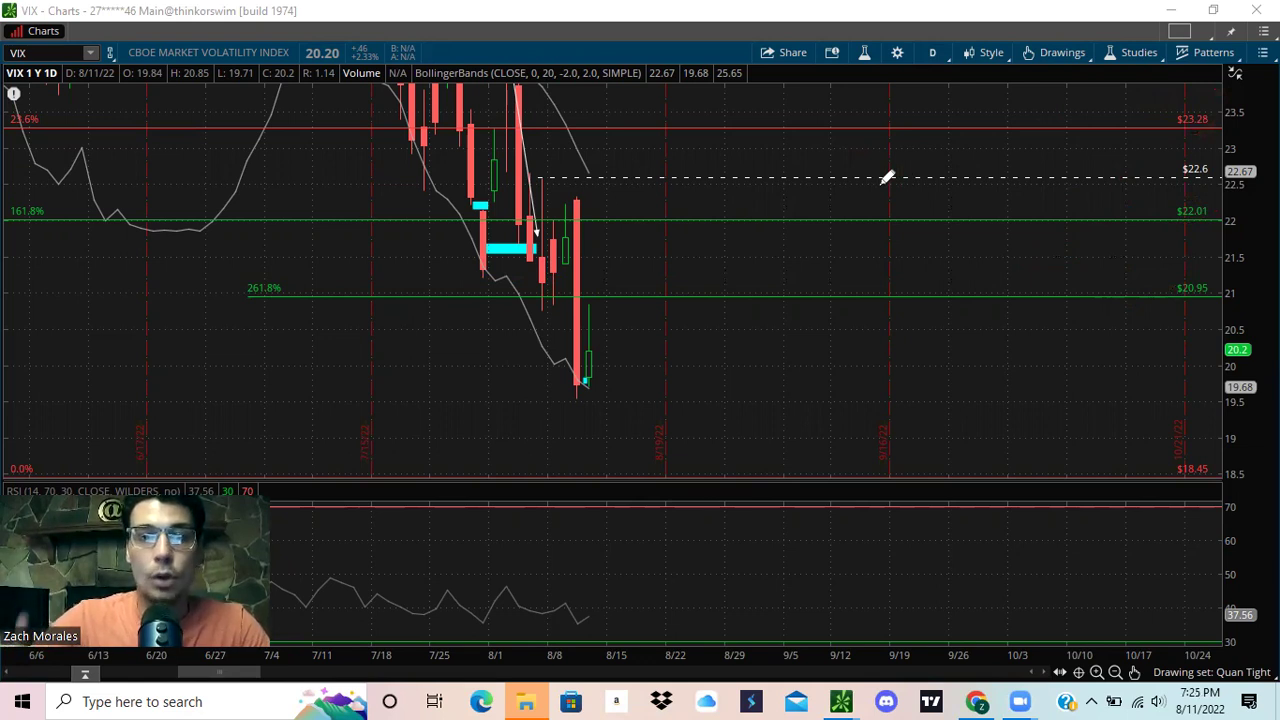
Mark the last two VIX daily candles with red strokes, including the latest wick near the $20.95 line
{"action": "middle_click", "coordinate": [968, 157]}
{"action": "left_click", "coordinate": [983, 176]}
{"action": "mouse_move", "coordinate": [1226, 240]}
{"action": "left_mouse_down"}
{"action": "mouse_move", "coordinate": [1224, 287]}
{"action": "mouse_move", "coordinate": [1114, 323]}
{"action": "left_mouse_up"}
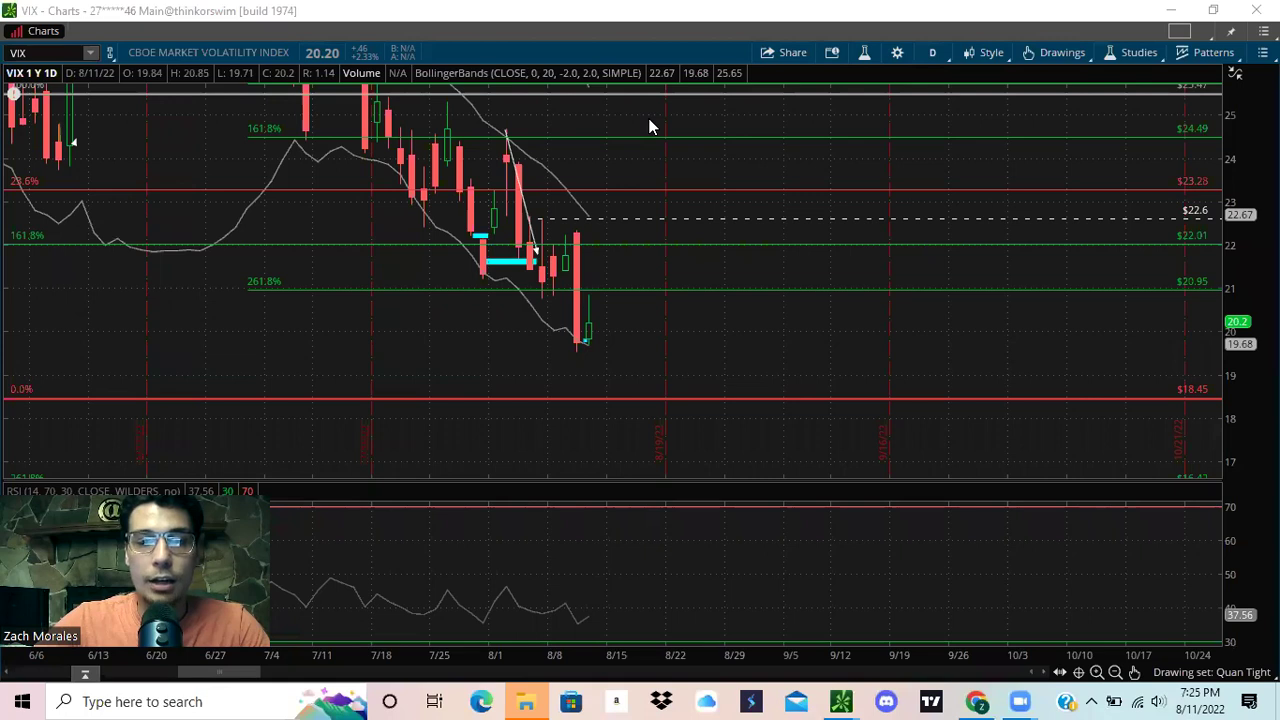
{"action": "left_click_drag", "start_coordinate": [600, 232], "coordinate": [783, 341]}
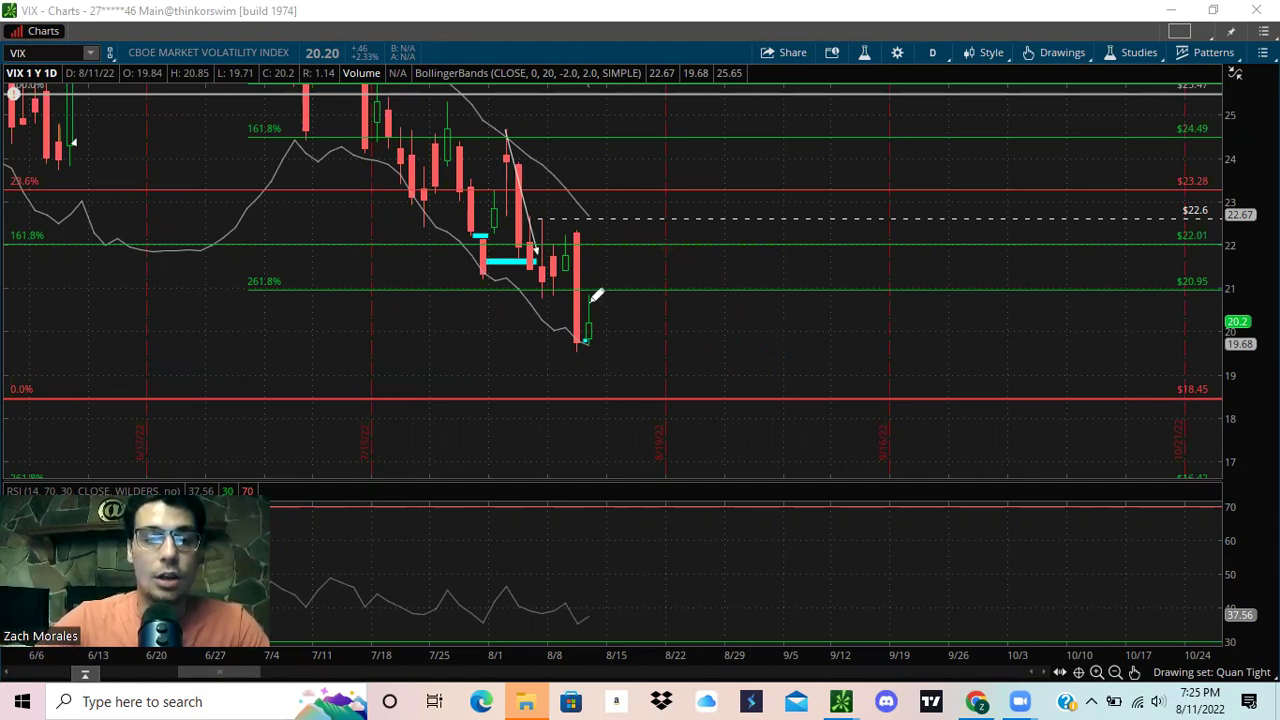
{"action": "mouse_move", "coordinate": [591, 286]}
{"action": "left_mouse_down"}
{"action": "mouse_move", "coordinate": [594, 323]}
{"action": "mouse_move", "coordinate": [578, 348]}
{"action": "mouse_move", "coordinate": [584, 300]}
{"action": "mouse_move", "coordinate": [601, 290]}
{"action": "left_mouse_up"}
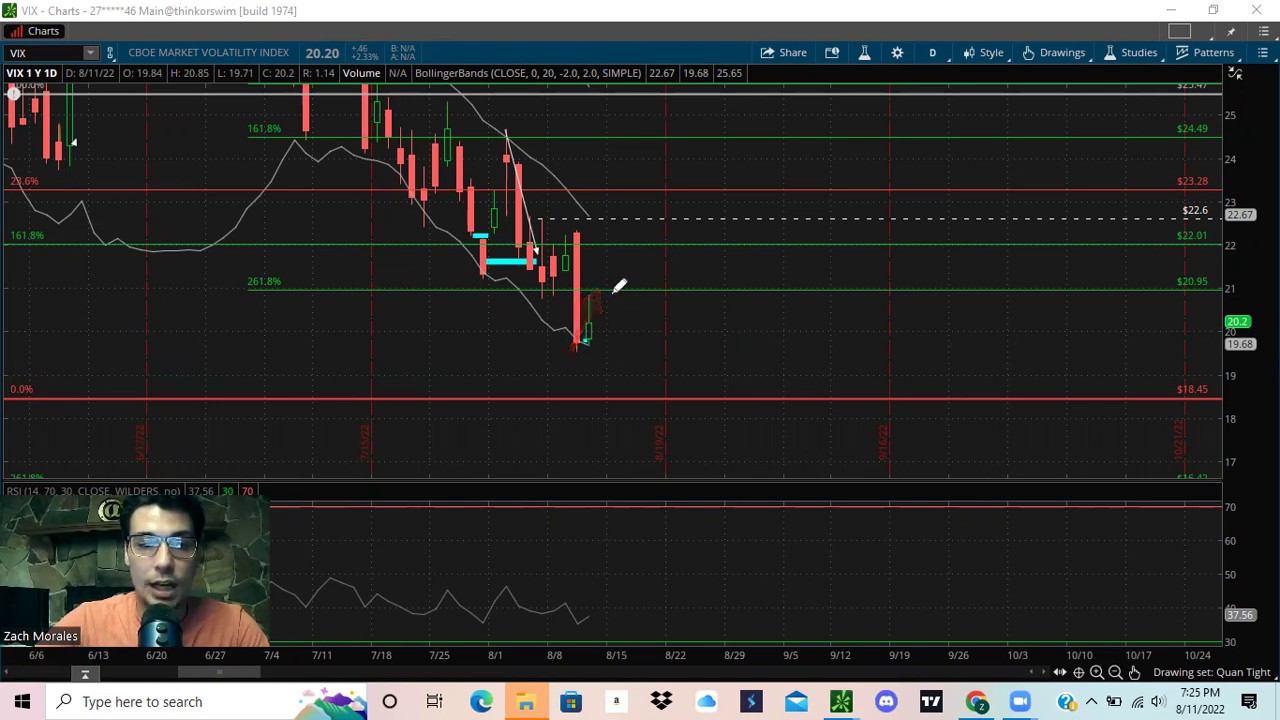
{"action": "mouse_move", "coordinate": [577, 236]}
{"action": "left_mouse_down"}
{"action": "mouse_move", "coordinate": [562, 312]}
{"action": "mouse_move", "coordinate": [571, 340]}
{"action": "mouse_move", "coordinate": [605, 290]}
{"action": "mouse_move", "coordinate": [631, 336]}
{"action": "mouse_move", "coordinate": [608, 310]}
{"action": "mouse_move", "coordinate": [657, 313]}
{"action": "left_mouse_up"}
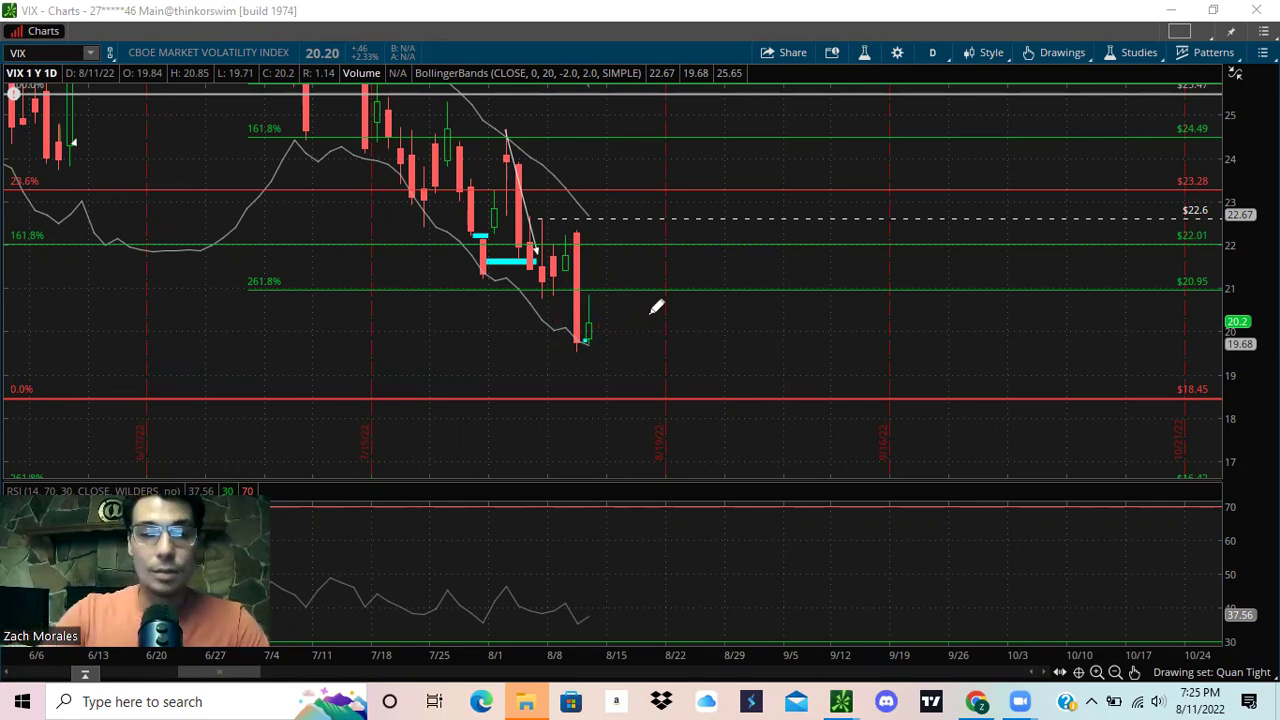
Trace the lower Bollinger band down to the latest candle and sketch a rebound from there toward the $22.6 level
{"action": "mouse_move", "coordinate": [381, 173]}
{"action": "left_mouse_down"}
{"action": "mouse_move", "coordinate": [600, 334]}
{"action": "mouse_move", "coordinate": [636, 346]}
{"action": "left_mouse_up"}
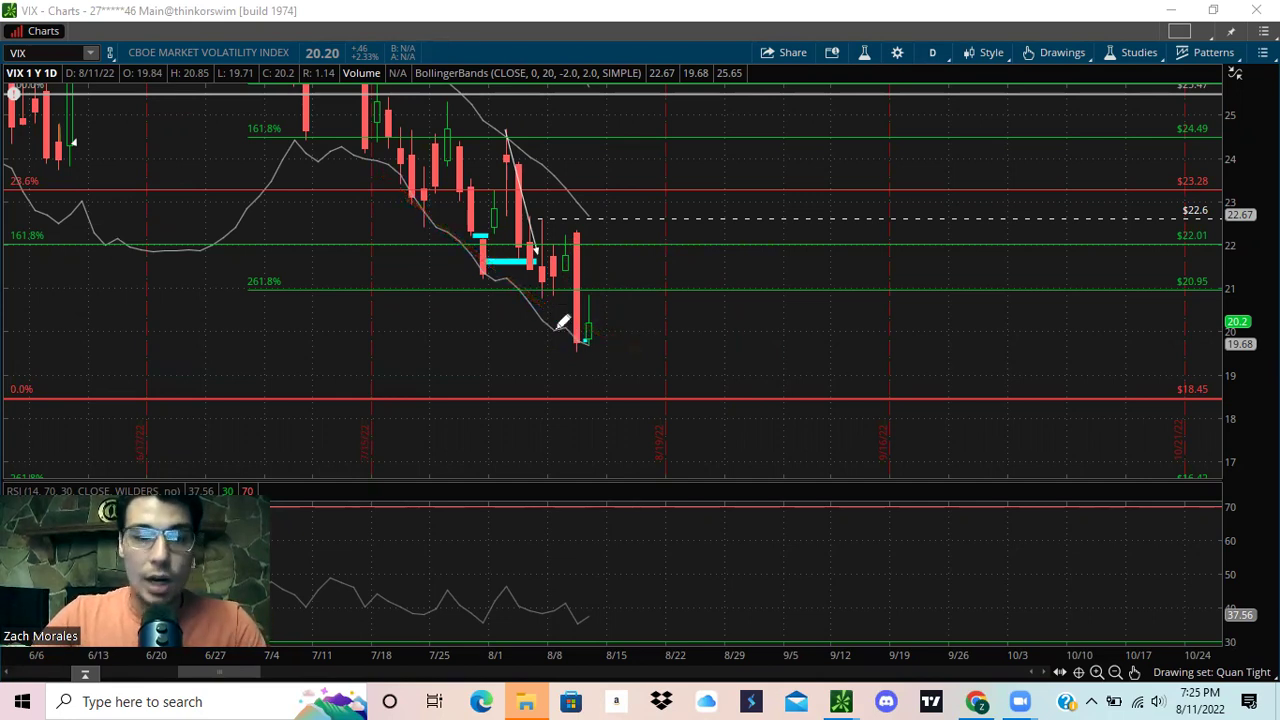
{"action": "mouse_move", "coordinate": [580, 337]}
{"action": "left_mouse_down"}
{"action": "mouse_move", "coordinate": [620, 271]}
{"action": "mouse_move", "coordinate": [606, 195]}
{"action": "mouse_move", "coordinate": [607, 213]}
{"action": "left_mouse_up"}
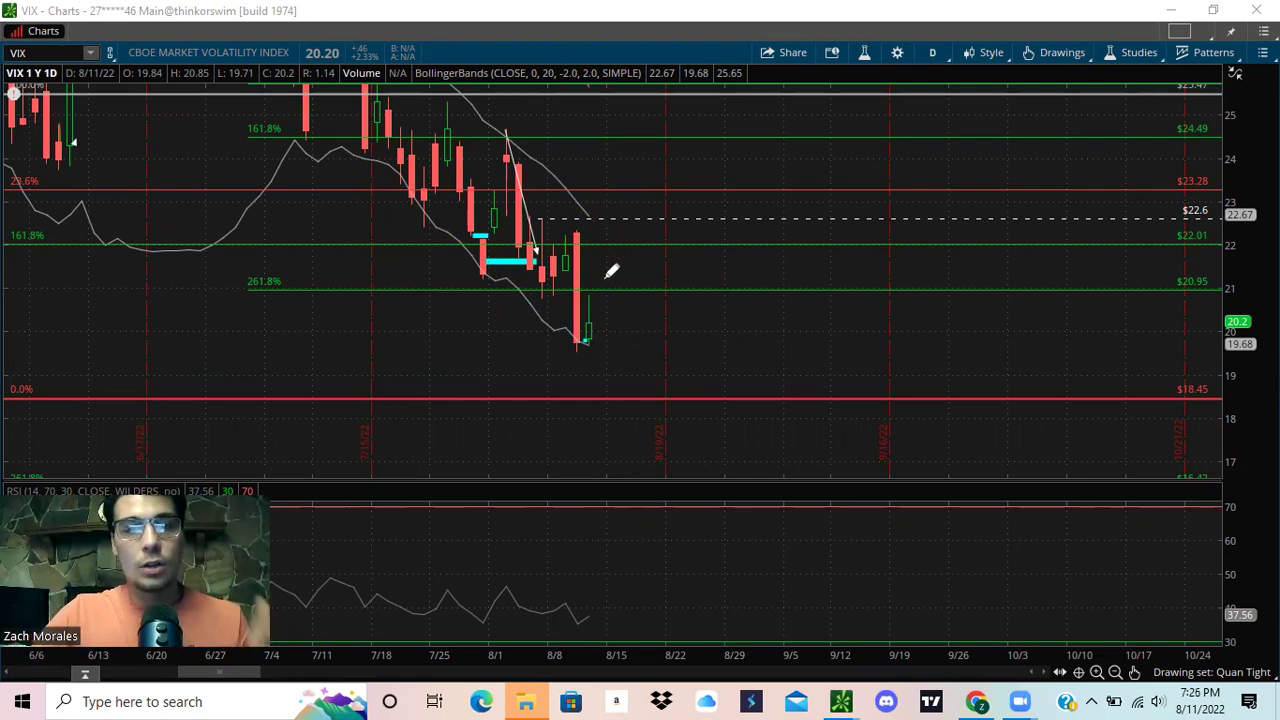
{"action": "mouse_move", "coordinate": [588, 340]}
{"action": "left_mouse_down"}
{"action": "mouse_move", "coordinate": [700, 154]}
{"action": "mouse_move", "coordinate": [703, 198]}
{"action": "left_mouse_up"}
{"action": "mouse_move", "coordinate": [1040, 174]}
{"action": "left_mouse_down"}
{"action": "mouse_move", "coordinate": [1172, 145]}
{"action": "mouse_move", "coordinate": [1185, 160]}
{"action": "mouse_move", "coordinate": [1140, 200]}
{"action": "left_mouse_up"}
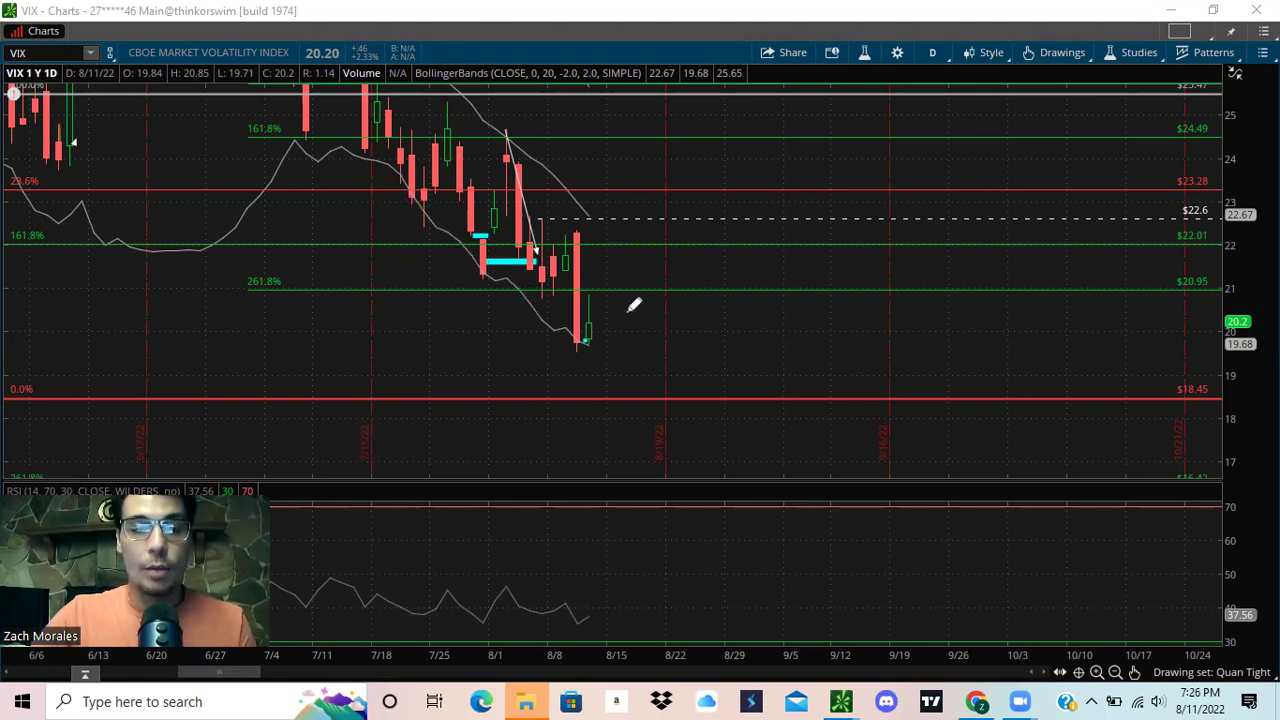
Sketch a red arrow falling from about 22 to below the $18.45 line, and another arrow pointing at the $18.45 label
{"action": "mouse_move", "coordinate": [606, 240]}
{"action": "left_mouse_down"}
{"action": "mouse_move", "coordinate": [686, 318]}
{"action": "mouse_move", "coordinate": [705, 432]}
{"action": "left_mouse_up"}
{"action": "mouse_move", "coordinate": [650, 342]}
{"action": "left_mouse_down"}
{"action": "mouse_move", "coordinate": [714, 412]}
{"action": "mouse_move", "coordinate": [748, 360]}
{"action": "left_mouse_up"}
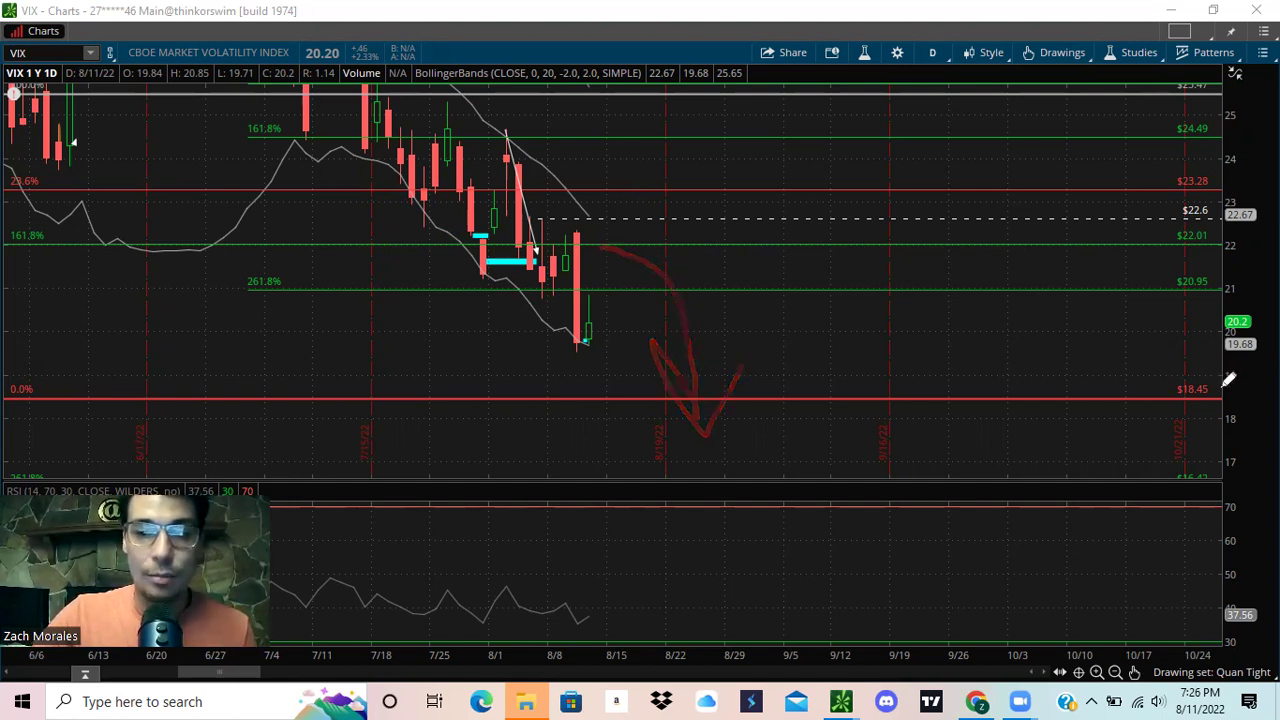
{"action": "left_click_drag", "start_coordinate": [870, 384], "coordinate": [1184, 374]}
{"action": "mouse_move", "coordinate": [1044, 352]}
{"action": "left_mouse_down"}
{"action": "mouse_move", "coordinate": [1177, 348]}
{"action": "mouse_move", "coordinate": [1110, 398]}
{"action": "left_mouse_up"}
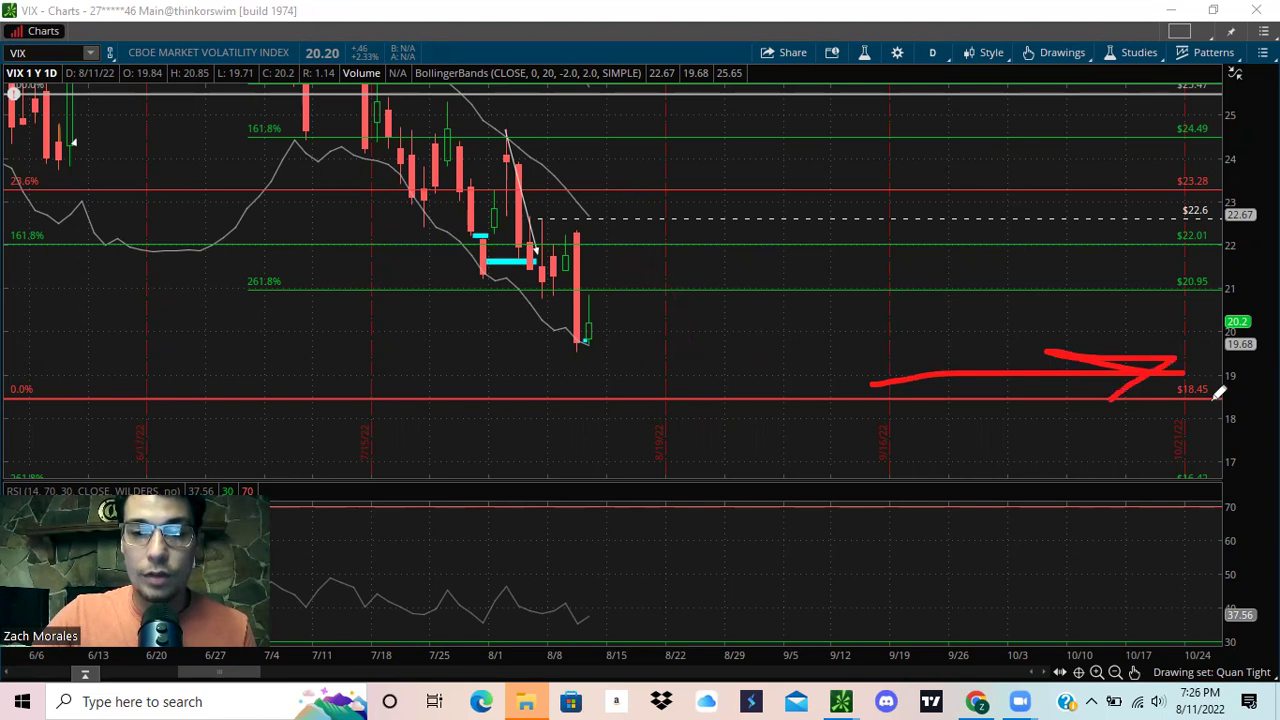
Sketch a bounce from the latest candle up to the dashed $22.6 line, followed by a drop to the $18.45 line
{"action": "mouse_move", "coordinate": [578, 328]}
{"action": "left_mouse_down"}
{"action": "mouse_move", "coordinate": [610, 250]}
{"action": "mouse_move", "coordinate": [591, 196]}
{"action": "left_mouse_up"}
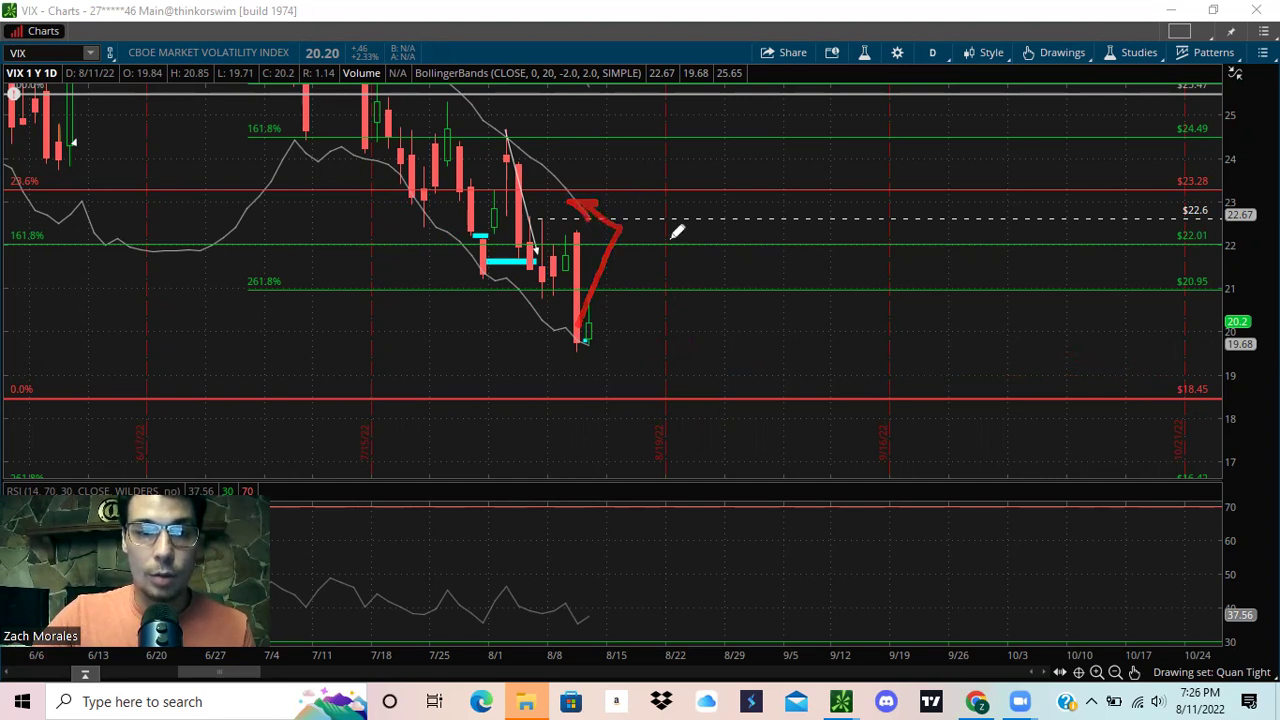
{"action": "mouse_move", "coordinate": [616, 218]}
{"action": "left_mouse_down"}
{"action": "mouse_move", "coordinate": [680, 240]}
{"action": "mouse_move", "coordinate": [733, 317]}
{"action": "mouse_move", "coordinate": [748, 405]}
{"action": "left_mouse_up"}
{"action": "mouse_move", "coordinate": [697, 351]}
{"action": "left_mouse_down"}
{"action": "mouse_move", "coordinate": [743, 383]}
{"action": "mouse_move", "coordinate": [806, 347]}
{"action": "mouse_move", "coordinate": [656, 354]}
{"action": "left_mouse_up"}
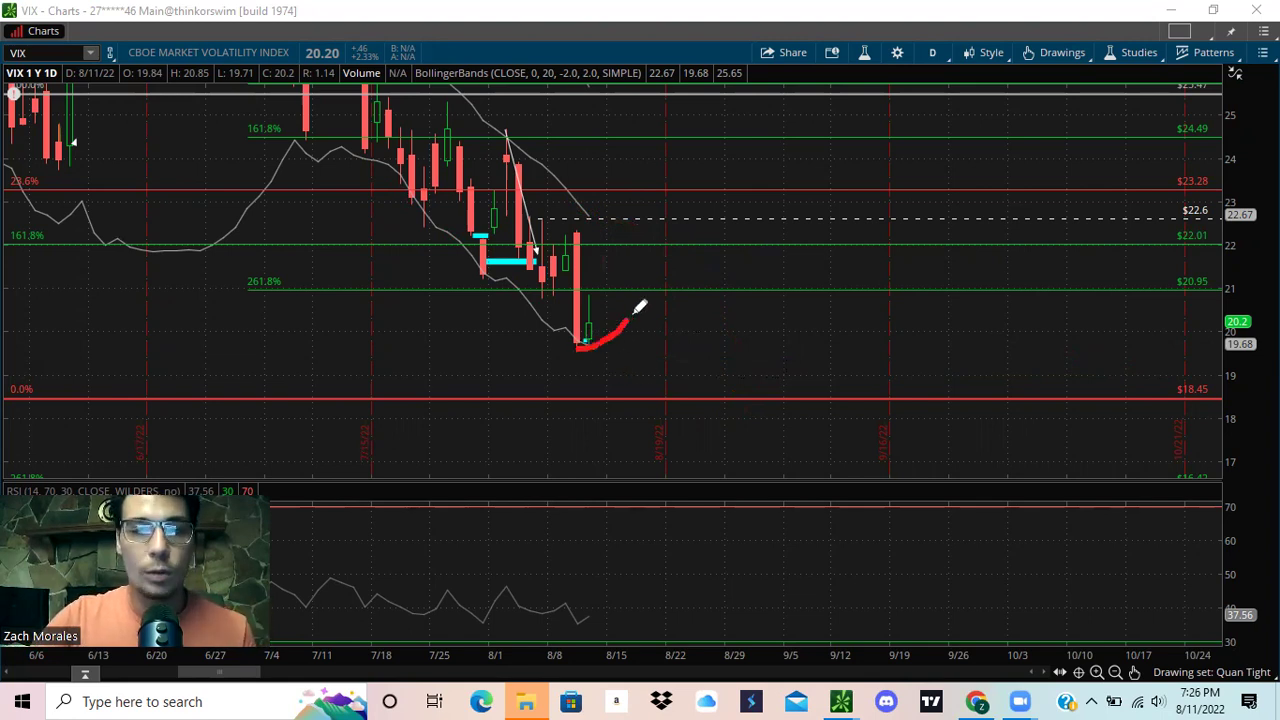
Sketch upward paths from the latest VIX low toward the $20.95, $22.01 and $22.6 levels in turn
{"action": "mouse_move", "coordinate": [646, 294]}
{"action": "left_mouse_down"}
{"action": "mouse_move", "coordinate": [1128, 284]}
{"action": "mouse_move", "coordinate": [1150, 316]}
{"action": "left_mouse_up"}
{"action": "mouse_move", "coordinate": [588, 338]}
{"action": "left_mouse_down"}
{"action": "mouse_move", "coordinate": [740, 206]}
{"action": "mouse_move", "coordinate": [718, 262]}
{"action": "left_mouse_up"}
{"action": "left_click_drag", "start_coordinate": [680, 250], "coordinate": [830, 252]}
{"action": "mouse_move", "coordinate": [1033, 251]}
{"action": "left_mouse_down"}
{"action": "mouse_move", "coordinate": [1128, 250]}
{"action": "mouse_move", "coordinate": [1095, 290]}
{"action": "left_mouse_up"}
{"action": "mouse_move", "coordinate": [566, 339]}
{"action": "left_mouse_down"}
{"action": "mouse_move", "coordinate": [606, 330]}
{"action": "mouse_move", "coordinate": [777, 181]}
{"action": "mouse_move", "coordinate": [780, 214]}
{"action": "mouse_move", "coordinate": [809, 195]}
{"action": "mouse_move", "coordinate": [1117, 190]}
{"action": "mouse_move", "coordinate": [1163, 209]}
{"action": "left_mouse_up"}
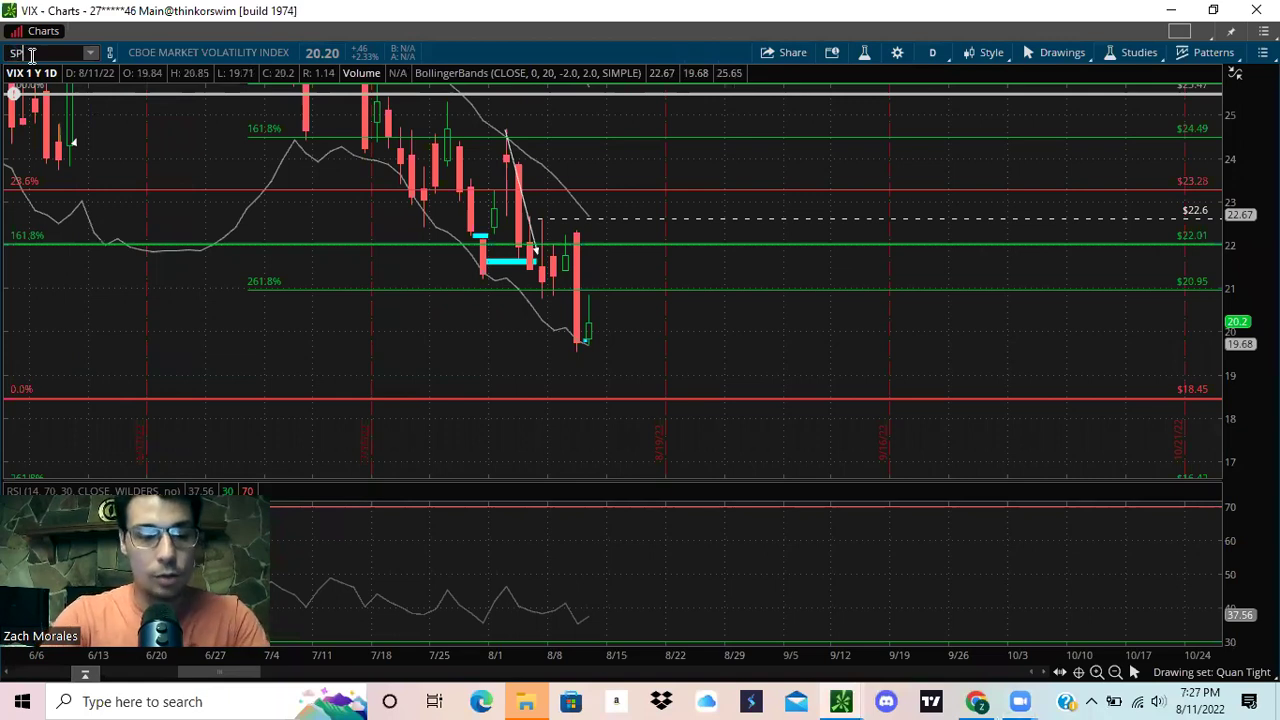
Load the SPY symbol and zoom its daily chart in on the June to August candles
{"action": "type", "text": "Y"}
{"action": "key", "text": "Return"}
{"action": "right_click", "coordinate": [315, 200]}
{"action": "left_click", "coordinate": [341, 242]}
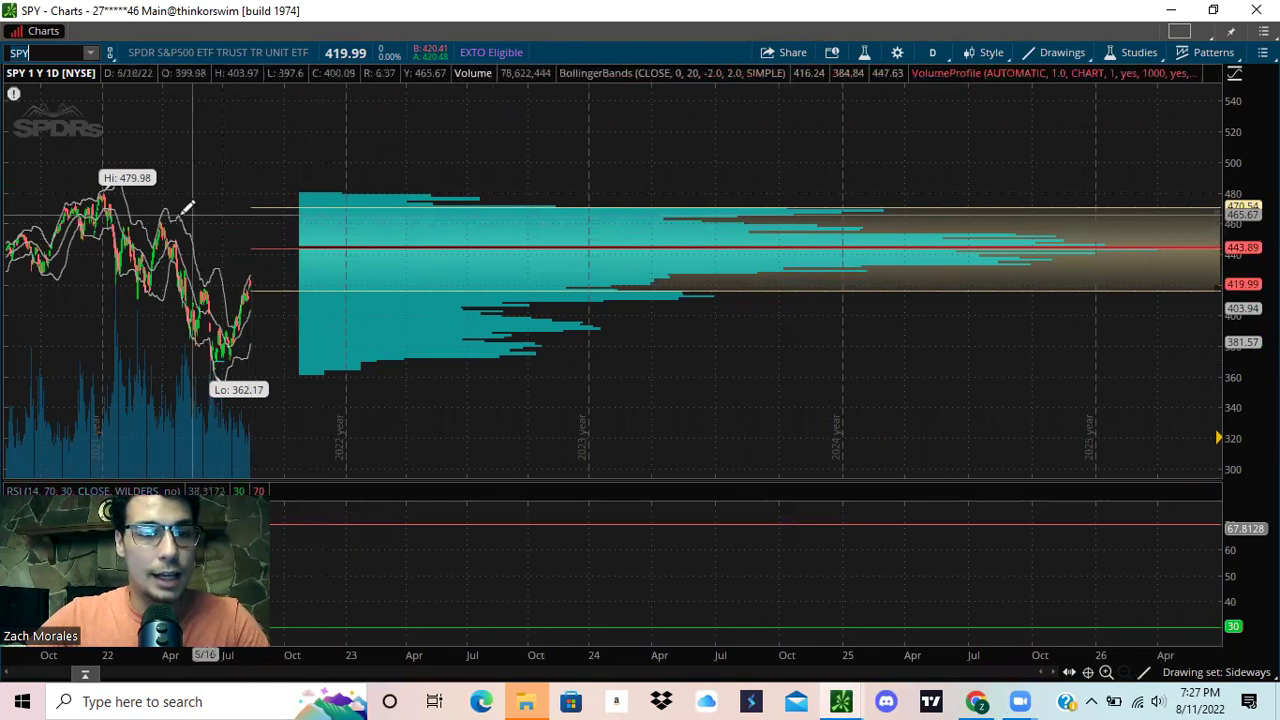
{"action": "left_click", "coordinate": [251, 321]}
{"action": "middle_click", "coordinate": [268, 325]}
{"action": "left_click", "coordinate": [286, 381]}
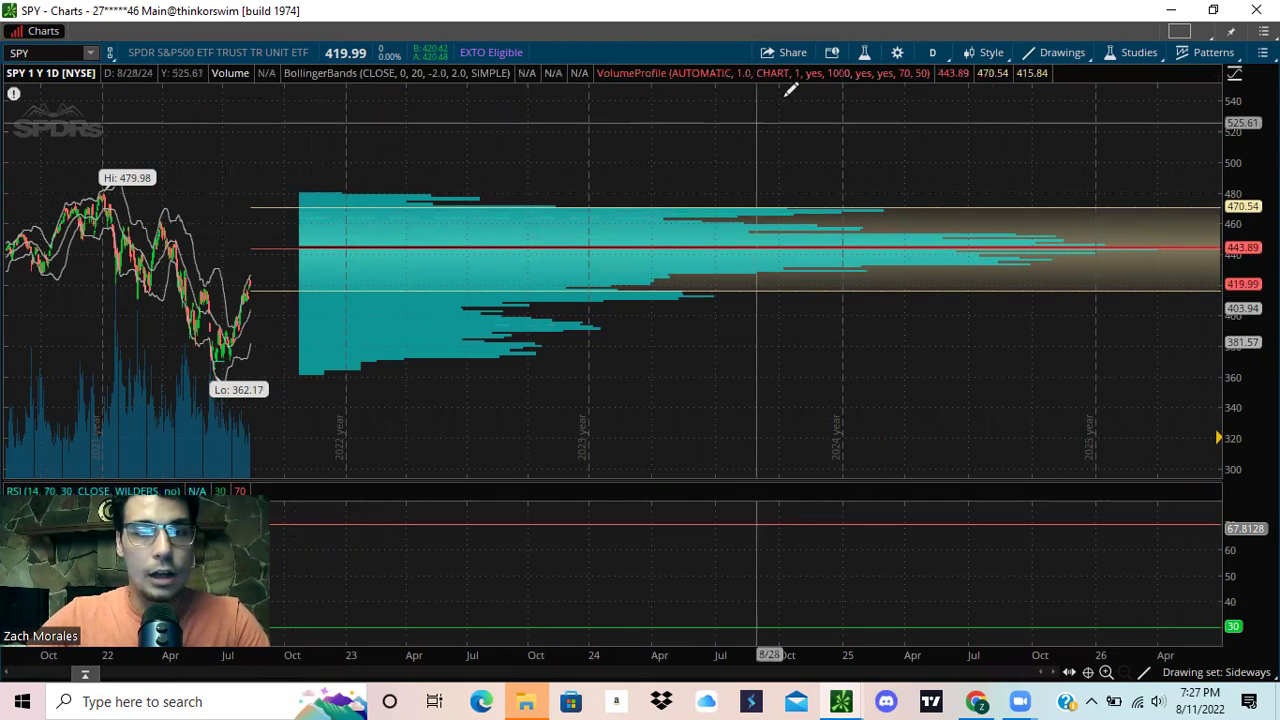
{"action": "left_click", "coordinate": [1106, 672]}
{"action": "left_click_drag", "start_coordinate": [1026, 649], "coordinate": [284, 612]}
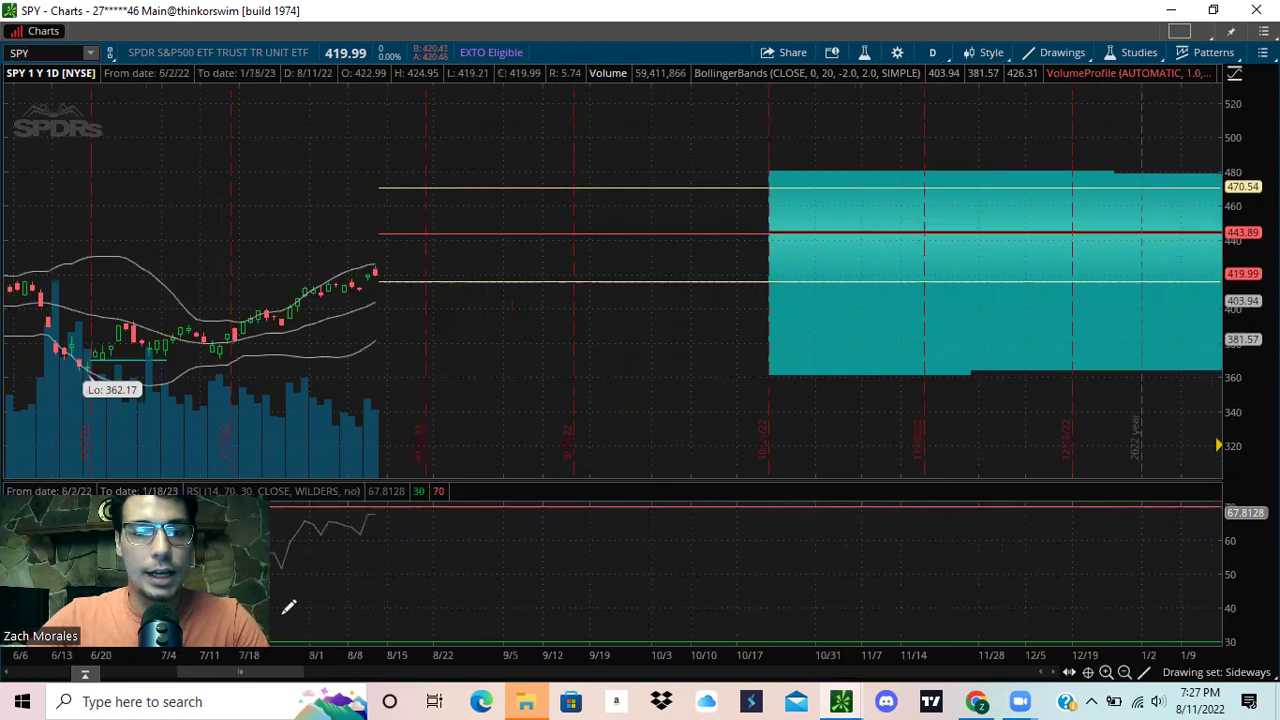
Set the SPY chart to the 20 D : 1h time frame and load the Scalp drawing set
{"action": "left_click", "coordinate": [932, 52]}
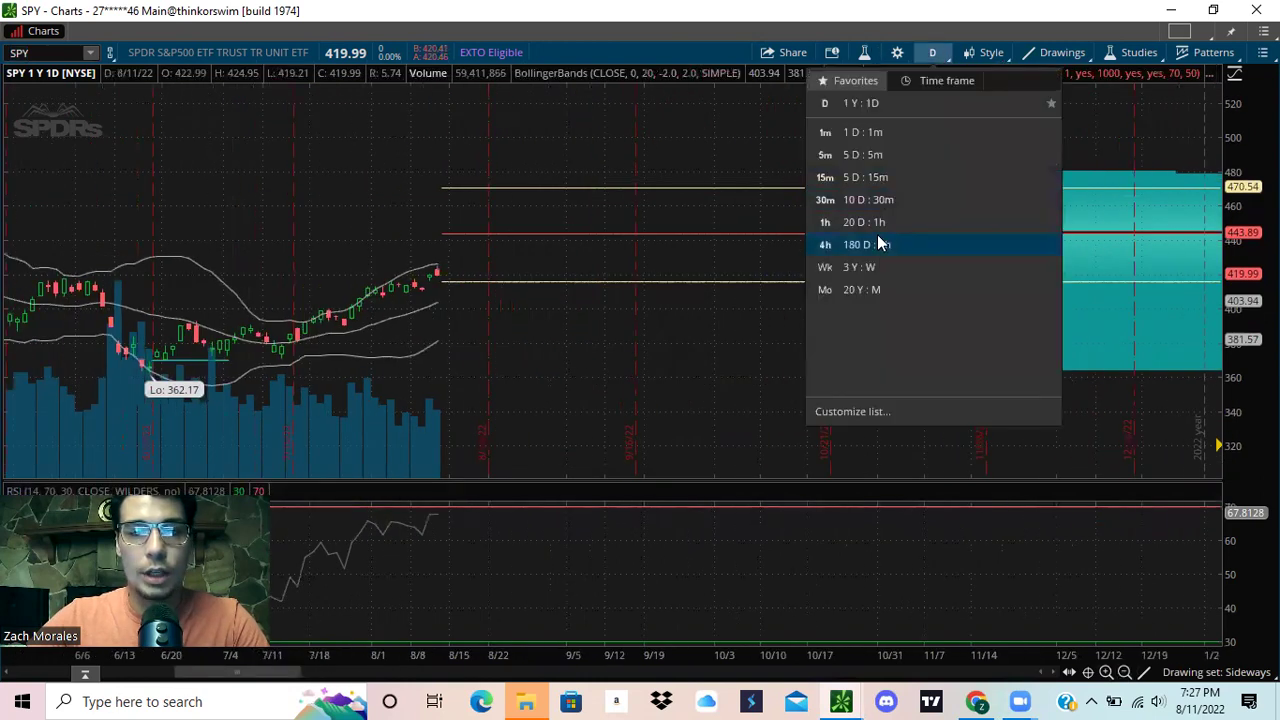
{"action": "left_click", "coordinate": [877, 240]}
{"action": "left_click", "coordinate": [1233, 672]}
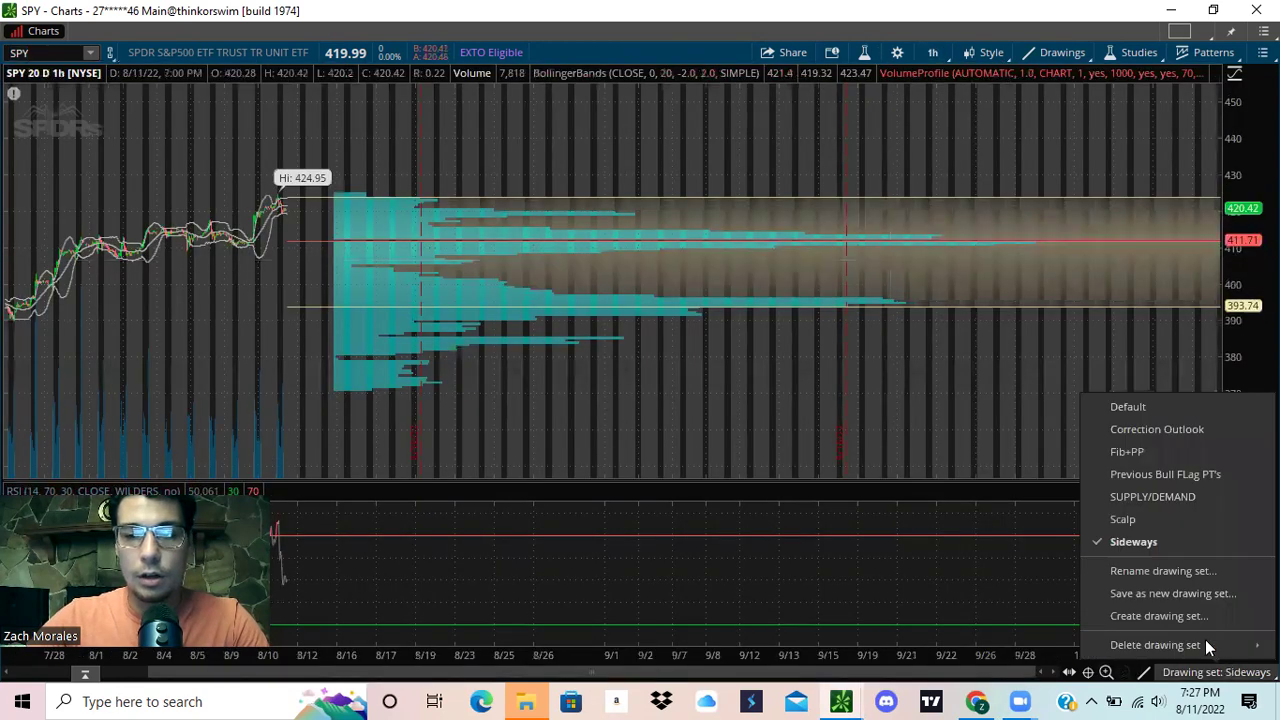
{"action": "left_click", "coordinate": [1149, 519]}
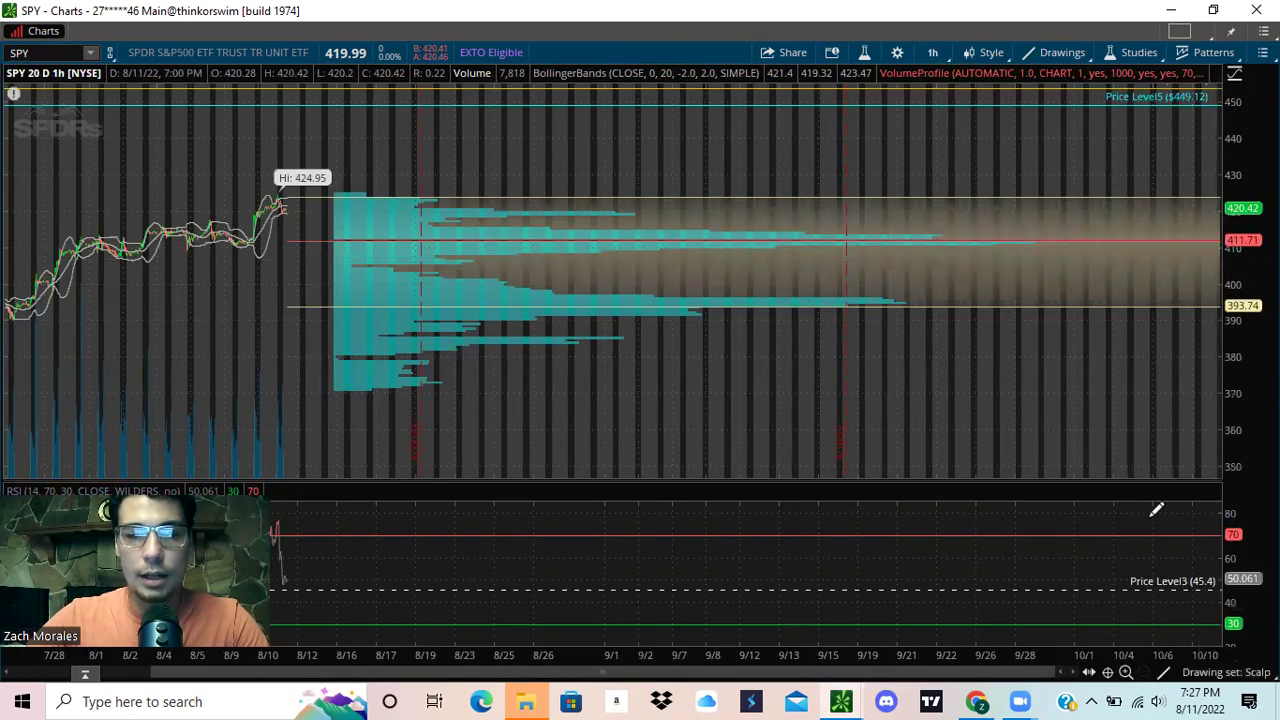
Go through the SUPPLY/DEMAND, Previous Bull FLag PT's and Fib+PP drawing sets, ending with Correction Outlook
{"action": "left_click", "coordinate": [1188, 673]}
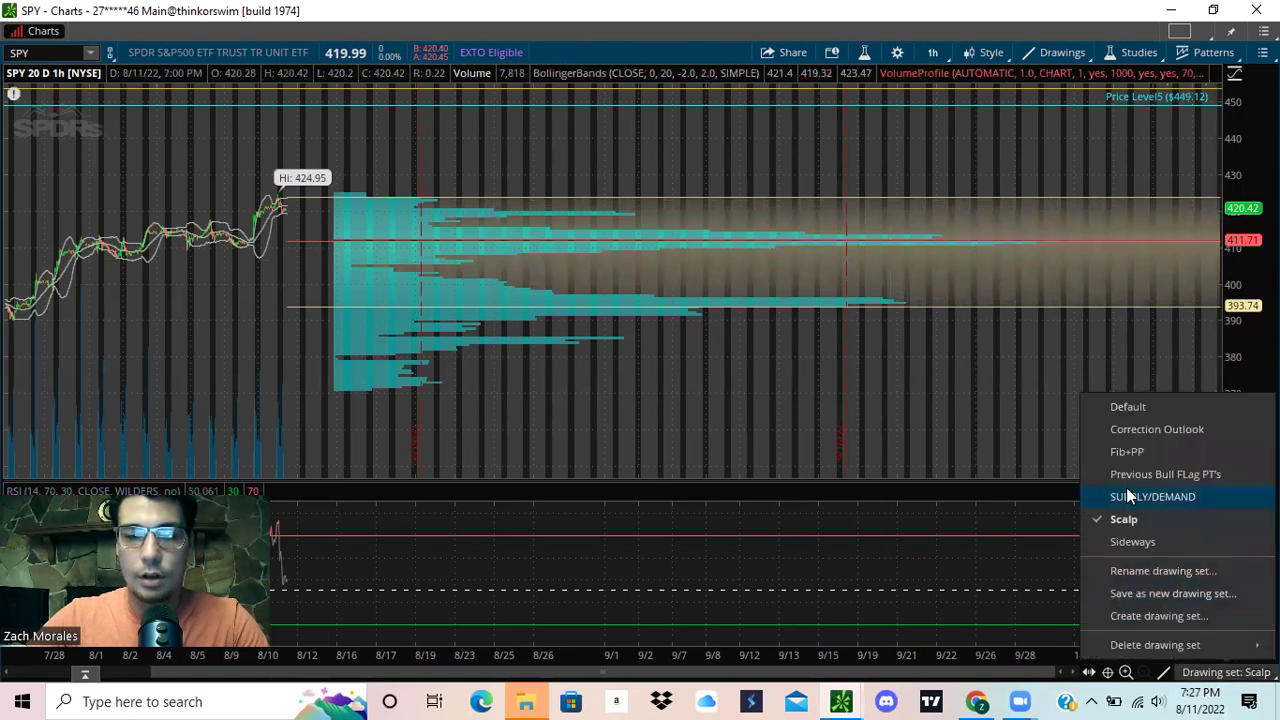
{"action": "left_click", "coordinate": [1128, 497]}
{"action": "left_click", "coordinate": [1185, 672]}
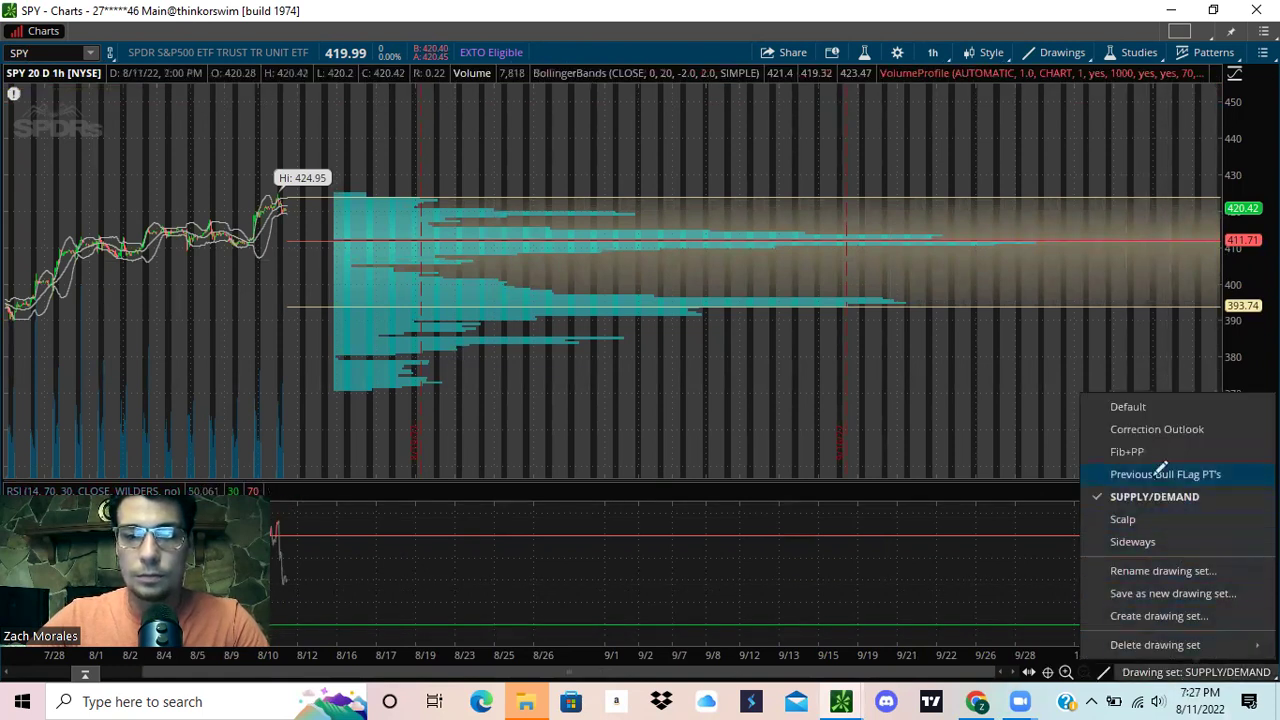
{"action": "left_click", "coordinate": [1160, 470]}
{"action": "left_click", "coordinate": [1182, 672]}
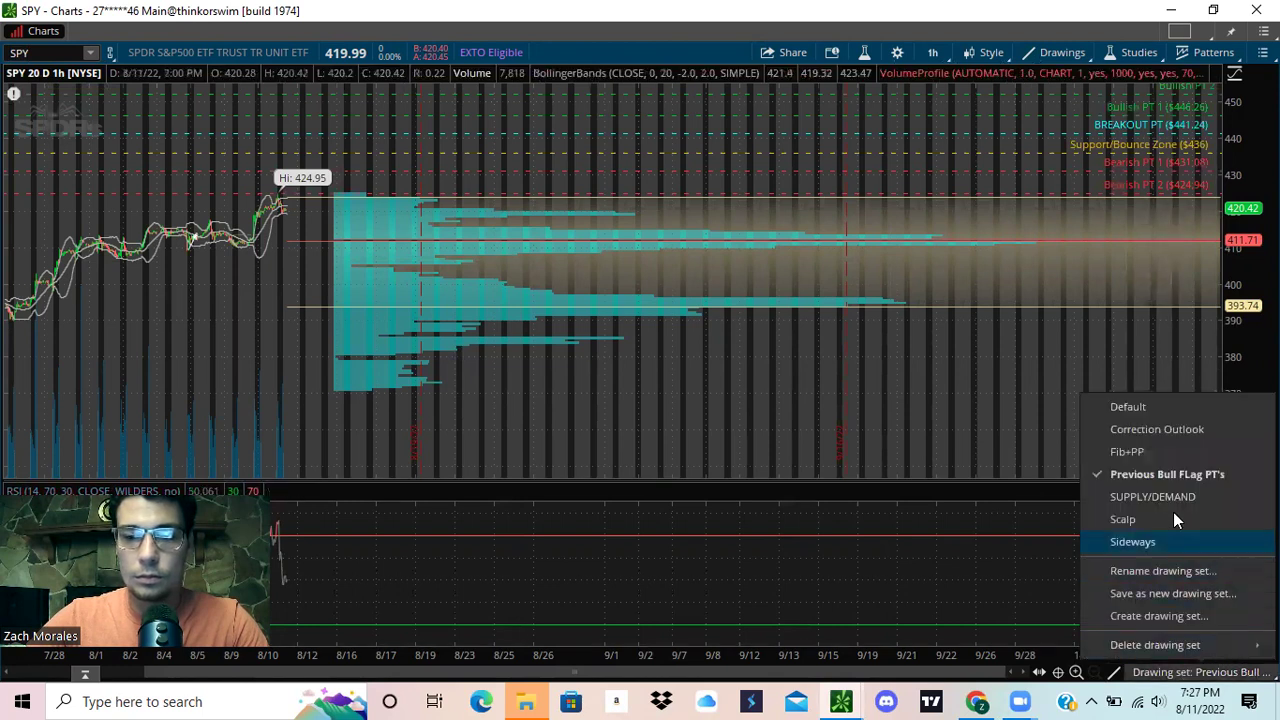
{"action": "left_click", "coordinate": [1155, 452]}
{"action": "left_click", "coordinate": [1185, 672]}
{"action": "left_click", "coordinate": [1158, 429]}
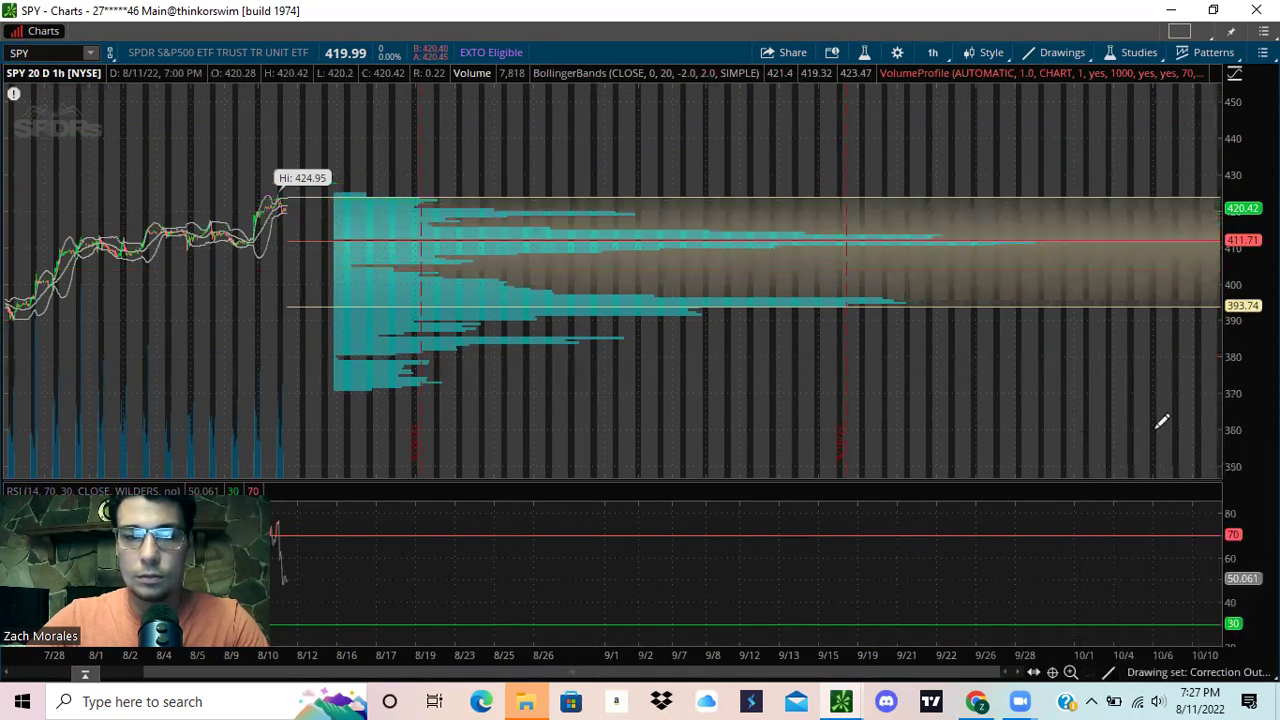
Load the Default drawing set and zoom the SPY hourly chart in on the rising wedge around the latest candles
{"action": "left_click", "coordinate": [1185, 672]}
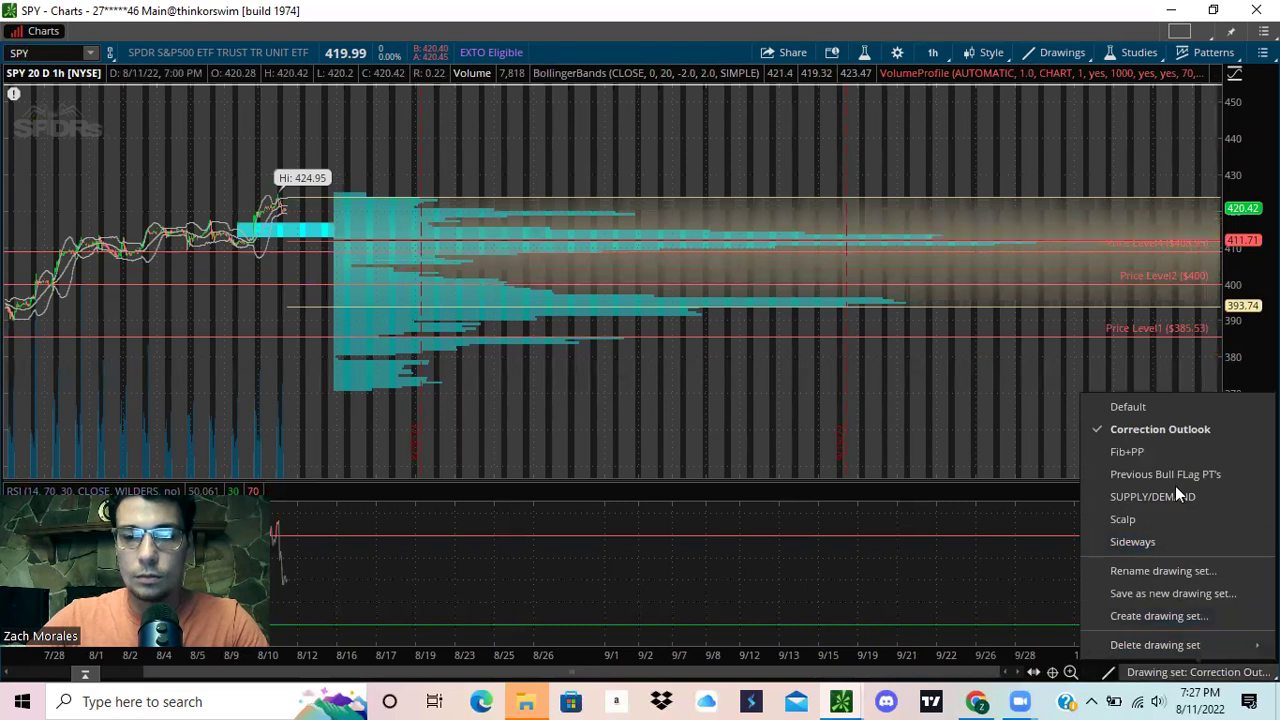
{"action": "left_click", "coordinate": [1145, 407]}
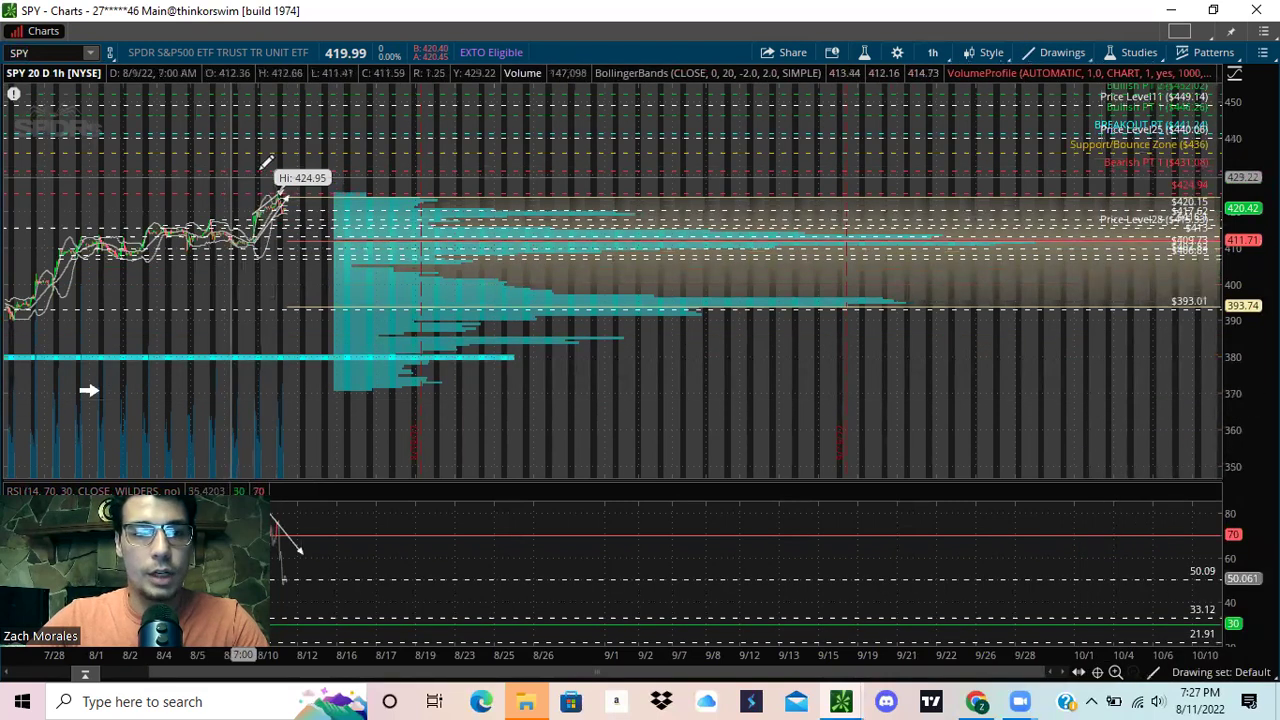
{"action": "left_click_drag", "start_coordinate": [231, 176], "coordinate": [361, 167]}
{"action": "left_click_drag", "start_coordinate": [1235, 356], "coordinate": [1235, 200]}
{"action": "middle_click", "coordinate": [683, 338]}
{"action": "left_click", "coordinate": [697, 360]}
{"action": "left_click_drag", "start_coordinate": [562, 341], "coordinate": [575, 562]}
{"action": "left_click_drag", "start_coordinate": [1235, 428], "coordinate": [1235, 290]}
{"action": "left_click_drag", "start_coordinate": [720, 218], "coordinate": [855, 248]}
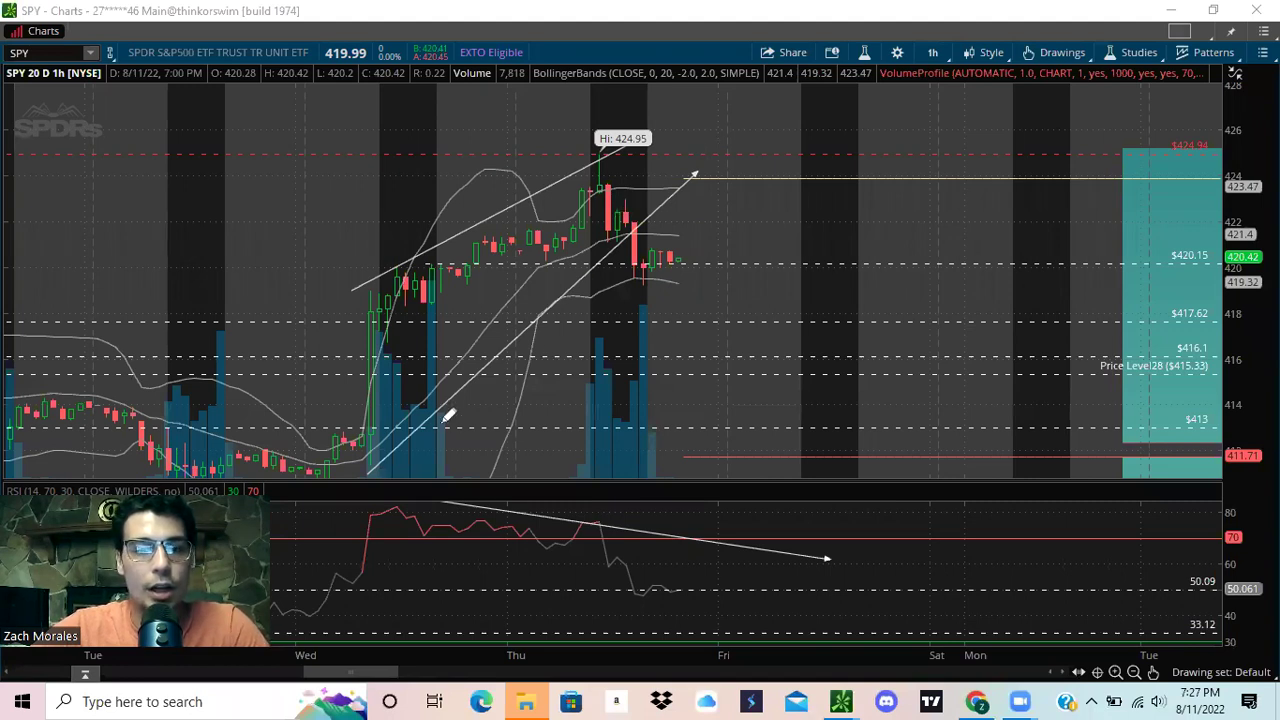
Trace the upper and lower trendlines of the rising wedge on the SPY hourly chart in red
{"action": "left_click_drag", "start_coordinate": [376, 465], "coordinate": [724, 168]}
{"action": "left_click_drag", "start_coordinate": [356, 272], "coordinate": [673, 150]}
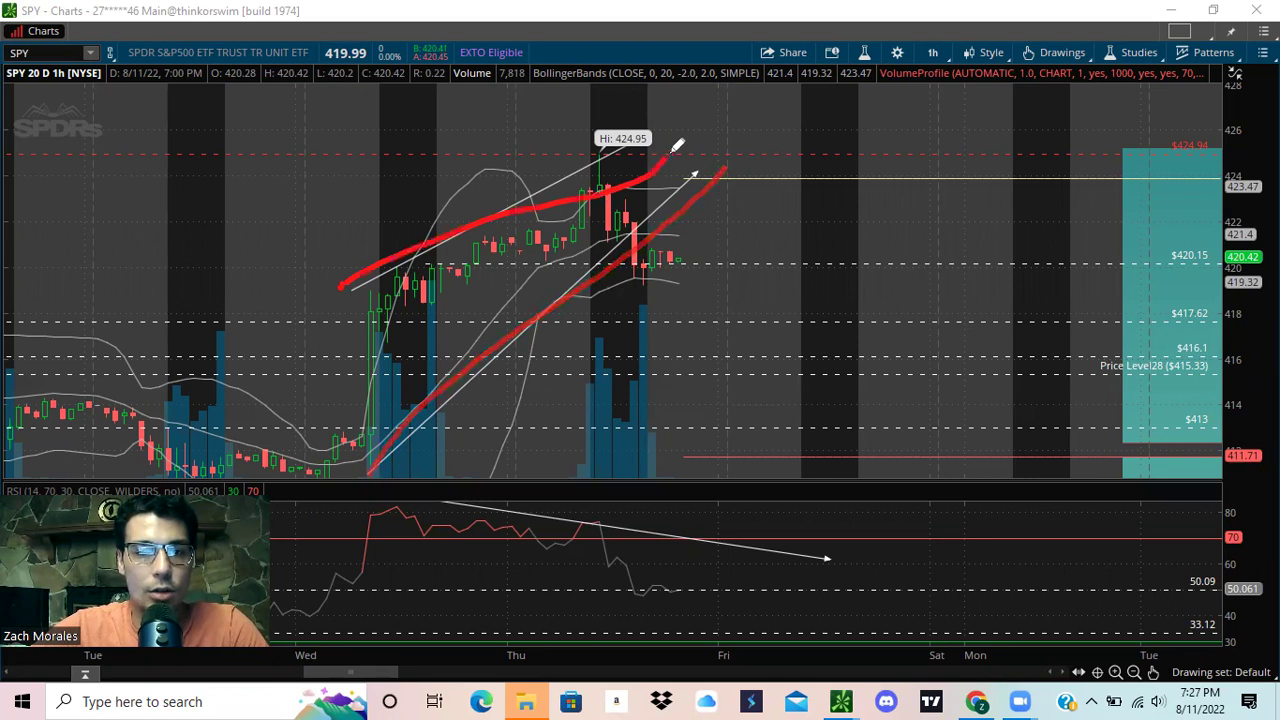
{"action": "left_click_drag", "start_coordinate": [328, 304], "coordinate": [680, 137]}
{"action": "left_click_drag", "start_coordinate": [410, 445], "coordinate": [696, 173]}
Sketch a breakdown arrow from the wedge's lower trendline to the $413 level and highlight the $420.15 support in red
{"action": "mouse_move", "coordinate": [633, 224]}
{"action": "left_mouse_down"}
{"action": "mouse_move", "coordinate": [647, 284]}
{"action": "mouse_move", "coordinate": [659, 251]}
{"action": "mouse_move", "coordinate": [737, 346]}
{"action": "mouse_move", "coordinate": [768, 428]}
{"action": "left_mouse_up"}
{"action": "mouse_move", "coordinate": [695, 375]}
{"action": "left_mouse_down"}
{"action": "mouse_move", "coordinate": [768, 426]}
{"action": "mouse_move", "coordinate": [790, 364]}
{"action": "left_mouse_up"}
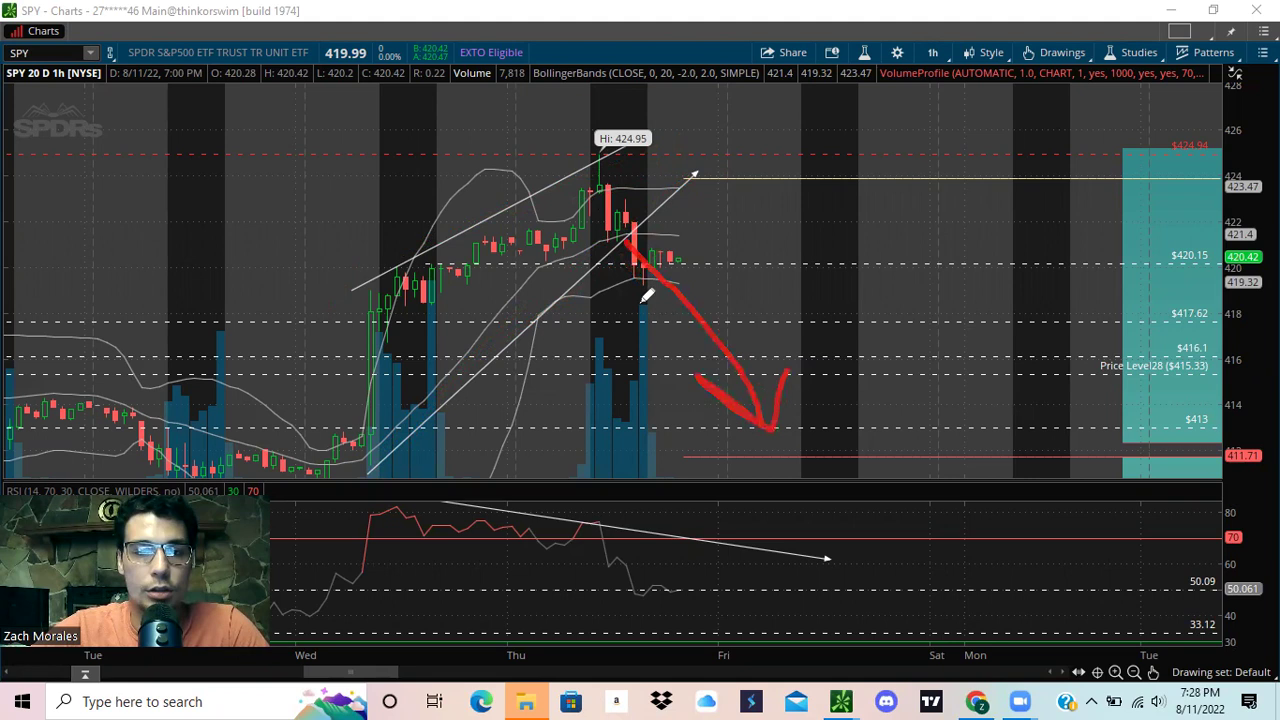
{"action": "mouse_move", "coordinate": [634, 224]}
{"action": "left_mouse_down"}
{"action": "mouse_move", "coordinate": [684, 260]}
{"action": "mouse_move", "coordinate": [825, 256]}
{"action": "left_mouse_up"}
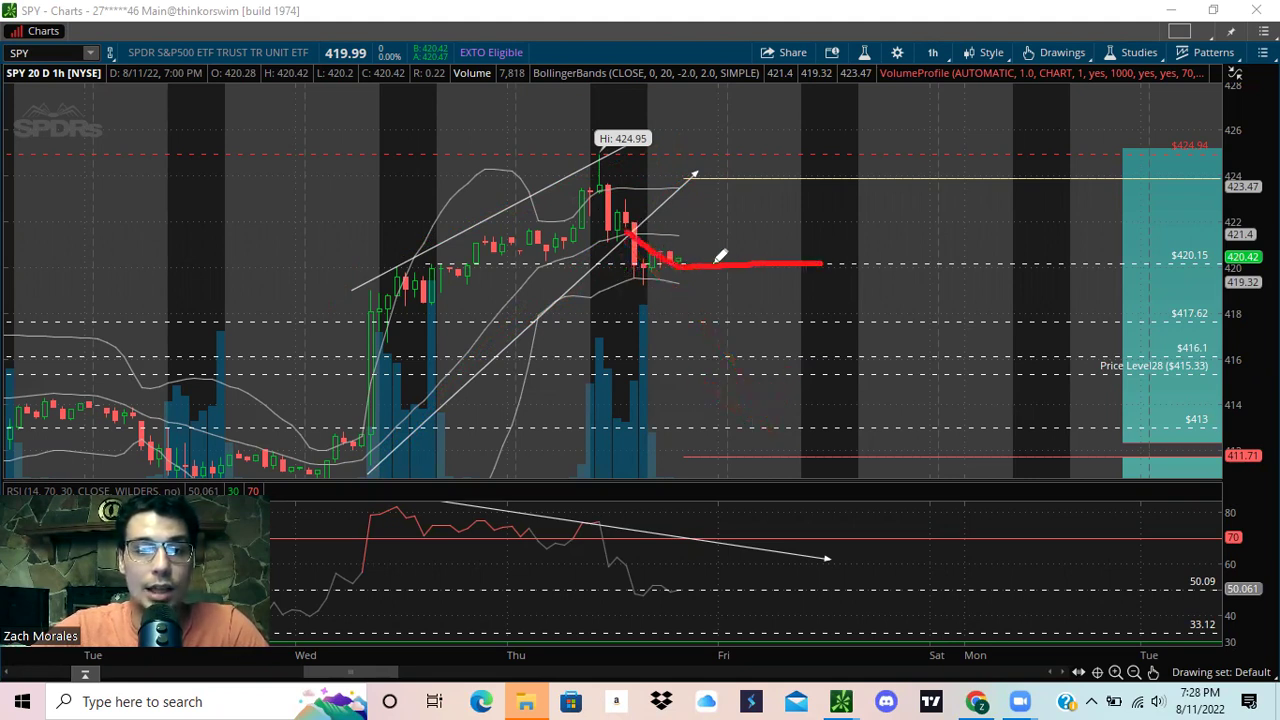
{"action": "left_click_drag", "start_coordinate": [660, 256], "coordinate": [806, 263]}
{"action": "mouse_move", "coordinate": [699, 265]}
{"action": "left_mouse_down"}
{"action": "mouse_move", "coordinate": [835, 272]}
{"action": "mouse_move", "coordinate": [648, 268]}
{"action": "left_mouse_up"}
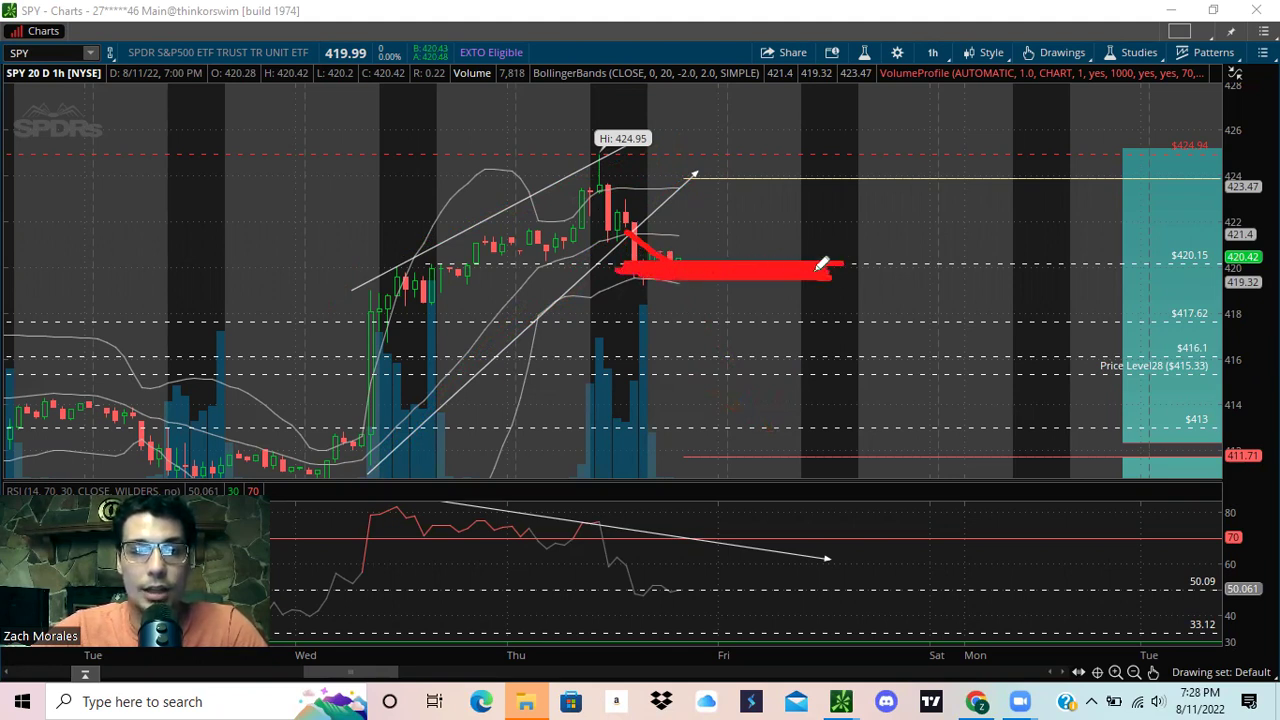
{"action": "mouse_move", "coordinate": [663, 251]}
{"action": "left_mouse_down"}
{"action": "mouse_move", "coordinate": [820, 222]}
{"action": "mouse_move", "coordinate": [705, 184]}
{"action": "mouse_move", "coordinate": [871, 206]}
{"action": "mouse_move", "coordinate": [920, 294]}
{"action": "mouse_move", "coordinate": [934, 371]}
{"action": "mouse_move", "coordinate": [893, 396]}
{"action": "mouse_move", "coordinate": [932, 425]}
{"action": "mouse_move", "coordinate": [981, 331]}
{"action": "left_mouse_up"}
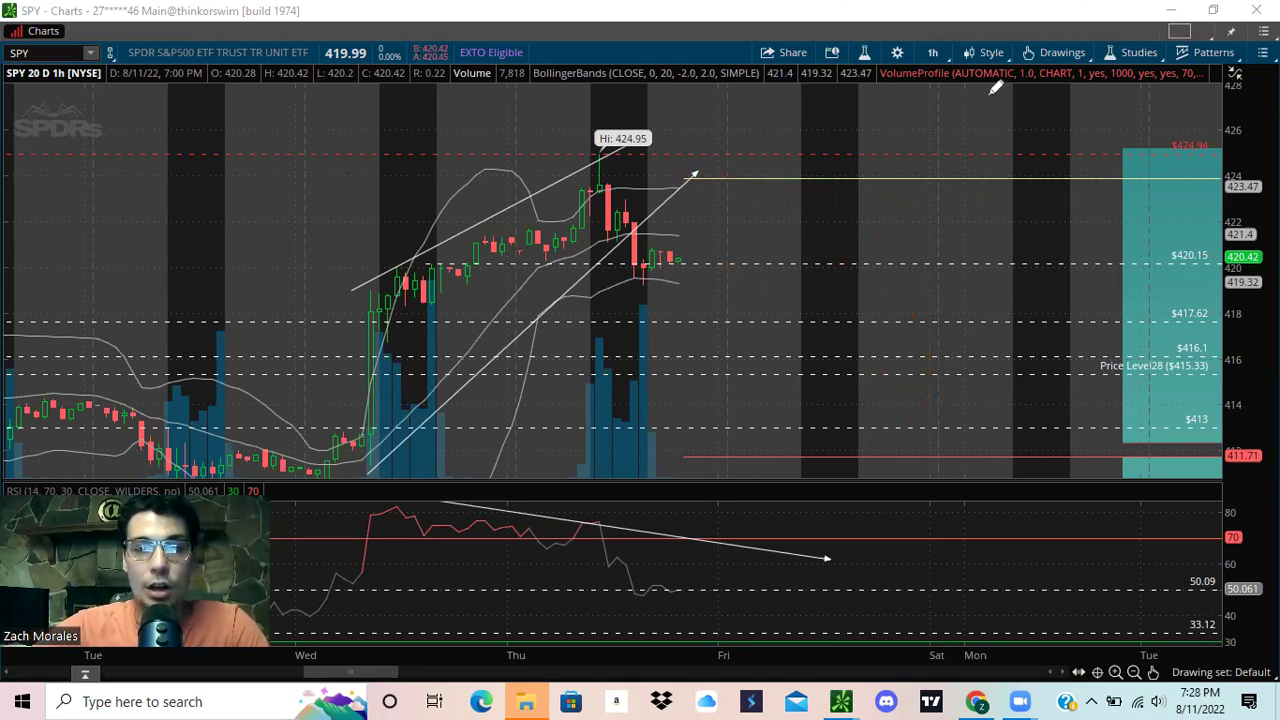
Switch SPY to the 1 Y : 1D time frame and examine the latest daily candles against the marked price levels
{"action": "left_click", "coordinate": [938, 52]}
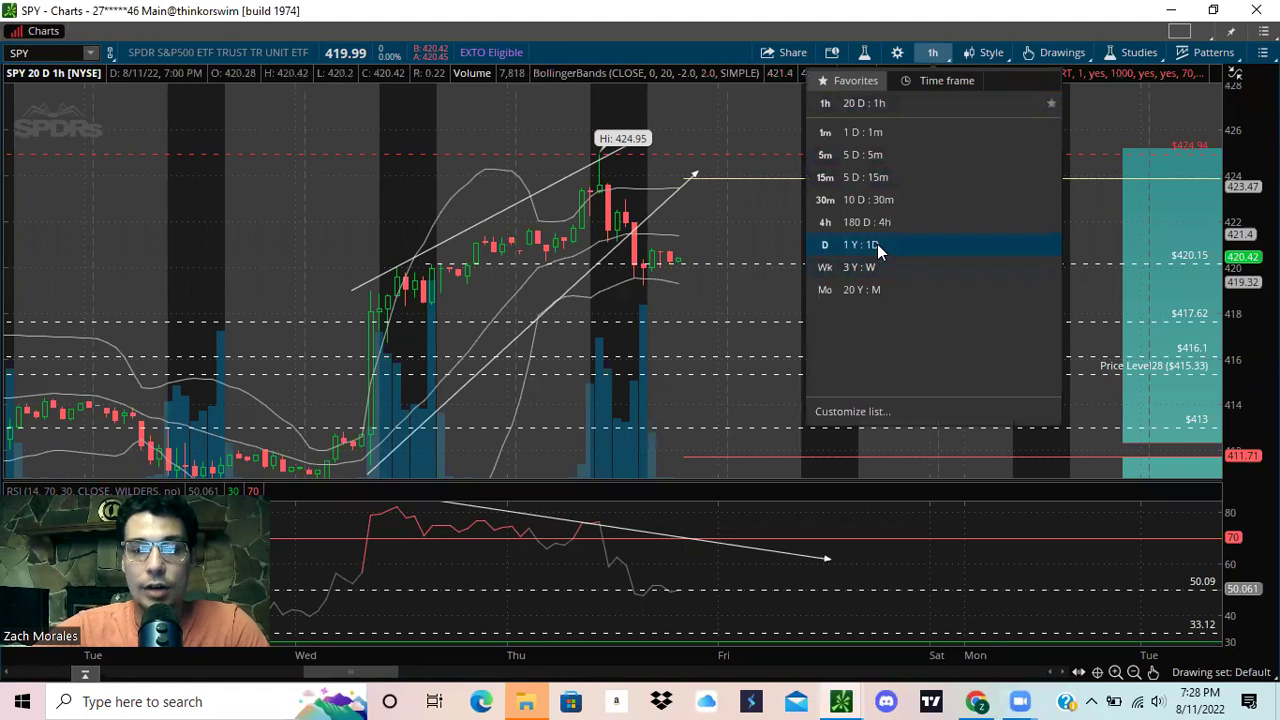
{"action": "left_click", "coordinate": [877, 246]}
{"action": "left_click_drag", "start_coordinate": [308, 207], "coordinate": [229, 195]}
{"action": "left_click_drag", "start_coordinate": [302, 219], "coordinate": [391, 211]}
{"action": "left_click_drag", "start_coordinate": [1249, 290], "coordinate": [1225, 224]}
{"action": "left_click_drag", "start_coordinate": [160, 172], "coordinate": [900, 450]}
{"action": "left_click", "coordinate": [1134, 672]}
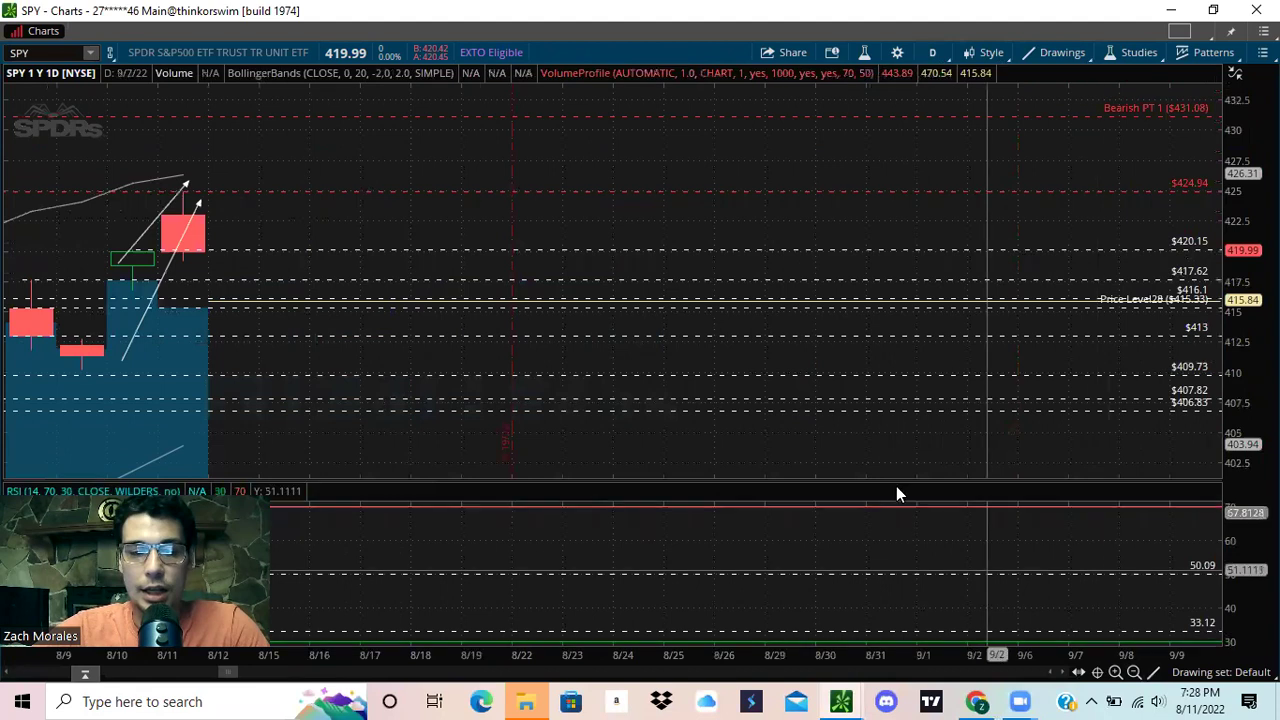
Return SPY to the 20 D : 1h time frame and realign the descending RSI trendline with the recent RSI peaks
{"action": "left_click", "coordinate": [932, 52]}
{"action": "left_click", "coordinate": [894, 231]}
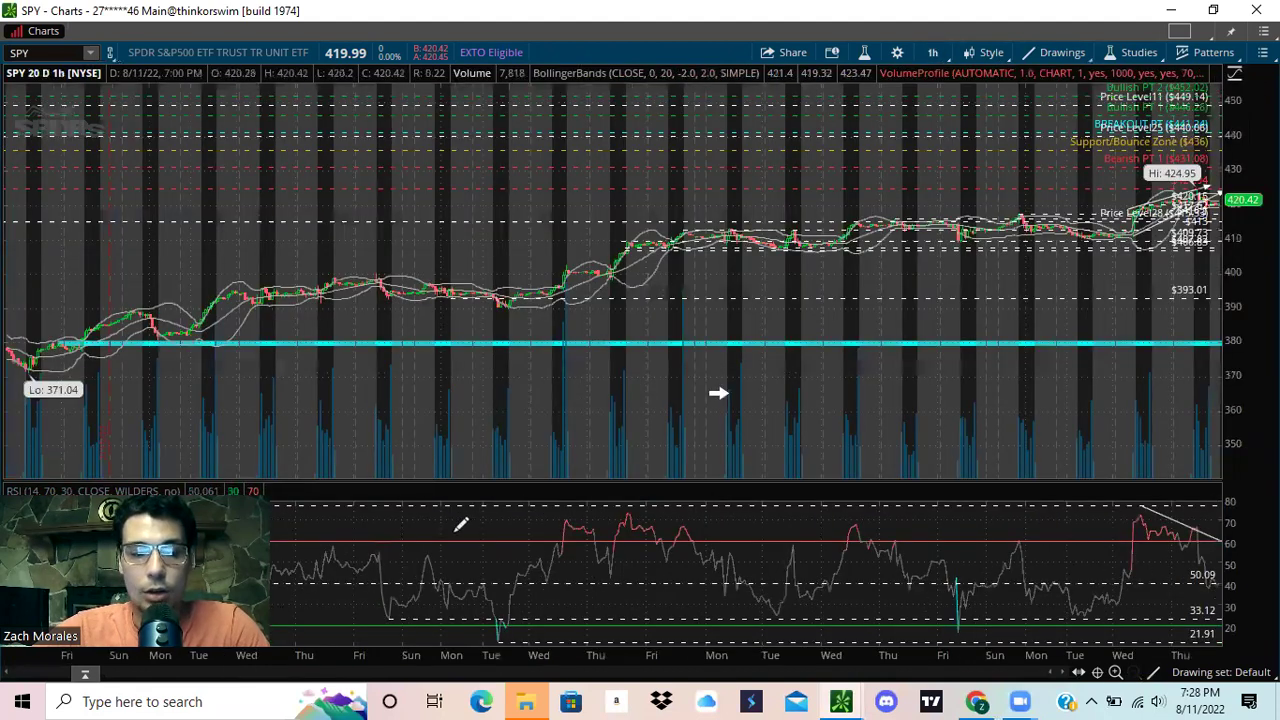
{"action": "mouse_move", "coordinate": [363, 528]}
{"action": "left_mouse_down"}
{"action": "mouse_move", "coordinate": [594, 523]}
{"action": "mouse_move", "coordinate": [604, 540]}
{"action": "mouse_move", "coordinate": [336, 507]}
{"action": "left_mouse_up"}
{"action": "middle_click", "coordinate": [604, 538]}
{"action": "left_click", "coordinate": [623, 388]}
{"action": "right_click", "coordinate": [570, 510]}
{"action": "left_click", "coordinate": [609, 509]}
{"action": "mouse_move", "coordinate": [531, 501]}
{"action": "left_mouse_down"}
{"action": "mouse_move", "coordinate": [574, 533]}
{"action": "mouse_move", "coordinate": [520, 509]}
{"action": "left_mouse_up"}
{"action": "left_click_drag", "start_coordinate": [732, 554], "coordinate": [740, 534]}
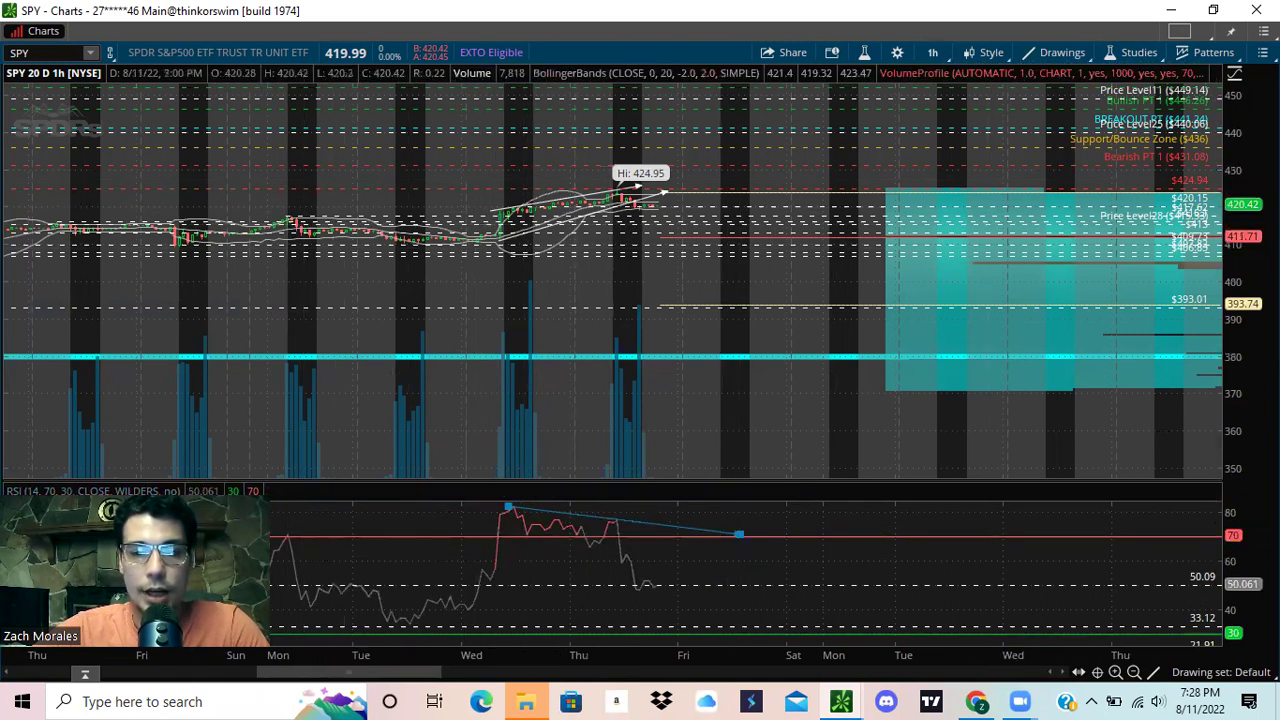
Zoom in on the latest hourly candles and compare the $424.95 price high with the RSI peaks beneath the descending trendline
{"action": "scroll", "coordinate": [684, 272], "scroll_direction": "up", "scroll_amount": 3}
{"action": "scroll", "coordinate": [680, 322], "scroll_direction": "up", "scroll_amount": 8}
{"action": "left_click_drag", "start_coordinate": [1247, 192], "coordinate": [1246, 298]}
{"action": "middle_click", "coordinate": [631, 238]}
{"action": "left_click", "coordinate": [645, 255]}
{"action": "left_click_drag", "start_coordinate": [578, 150], "coordinate": [598, 508]}
{"action": "left_click_drag", "start_coordinate": [663, 230], "coordinate": [561, 478]}
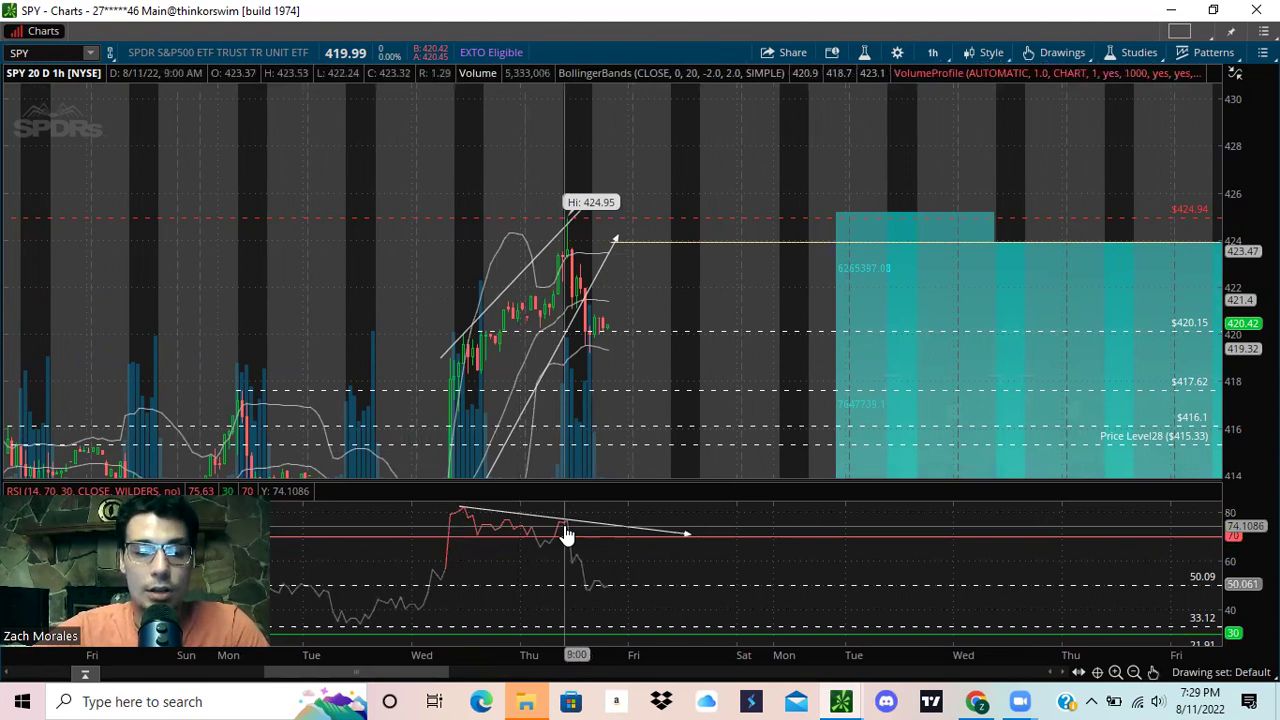
{"action": "mouse_move", "coordinate": [574, 524]}
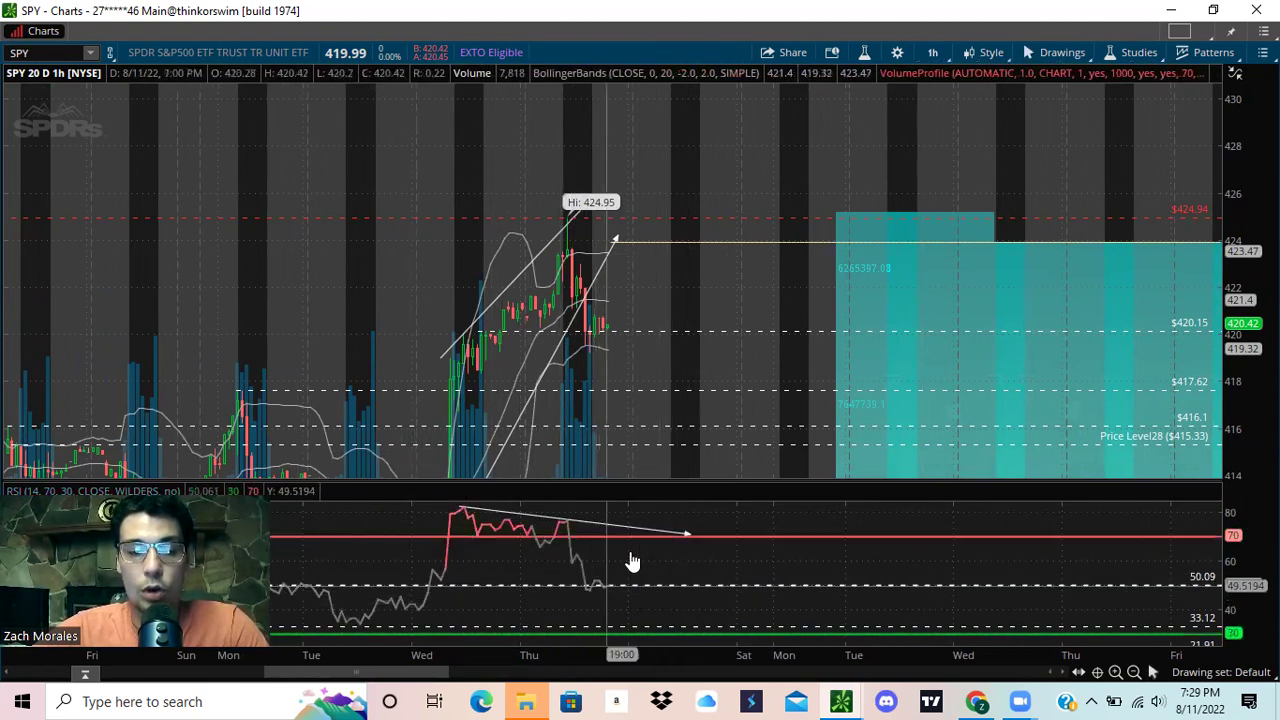
{"action": "mouse_move", "coordinate": [632, 562]}
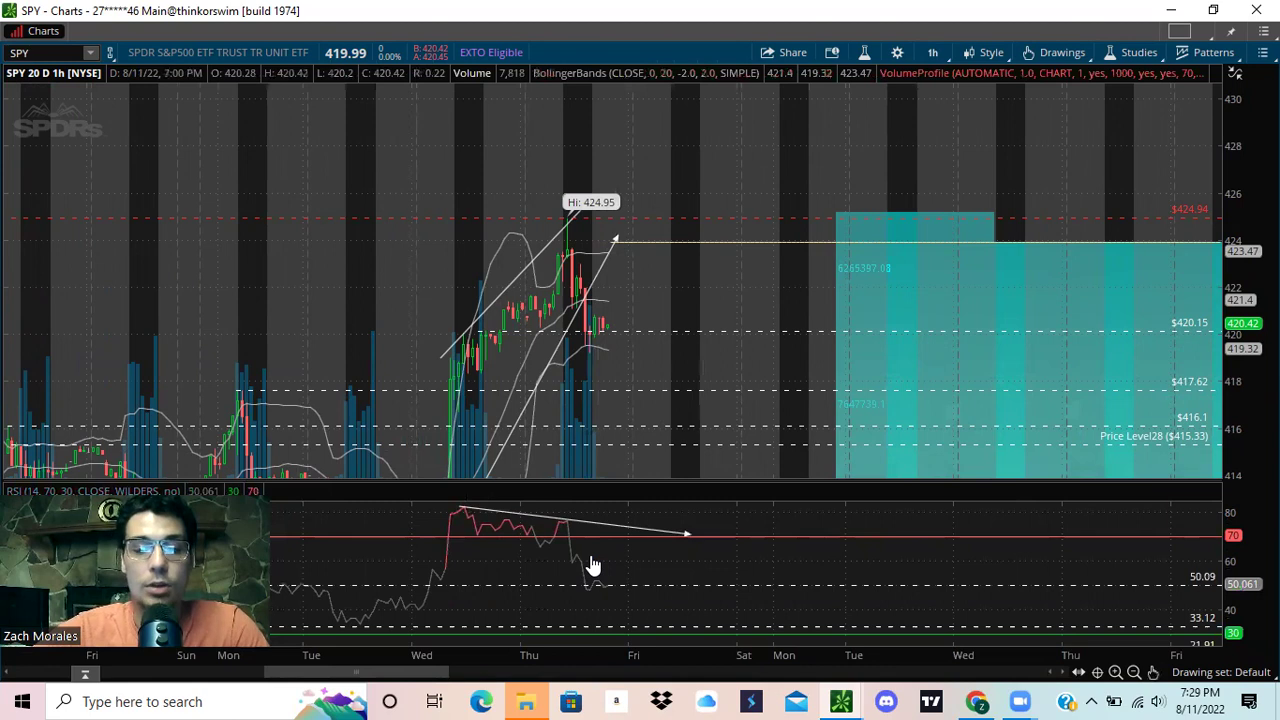
Sketch red arrows marking the rise to the $424.95 high and the pullback to the $420.15 support
{"action": "mouse_move", "coordinate": [749, 211]}
{"action": "left_mouse_down"}
{"action": "mouse_move", "coordinate": [591, 306]}
{"action": "mouse_move", "coordinate": [603, 328]}
{"action": "left_mouse_up"}
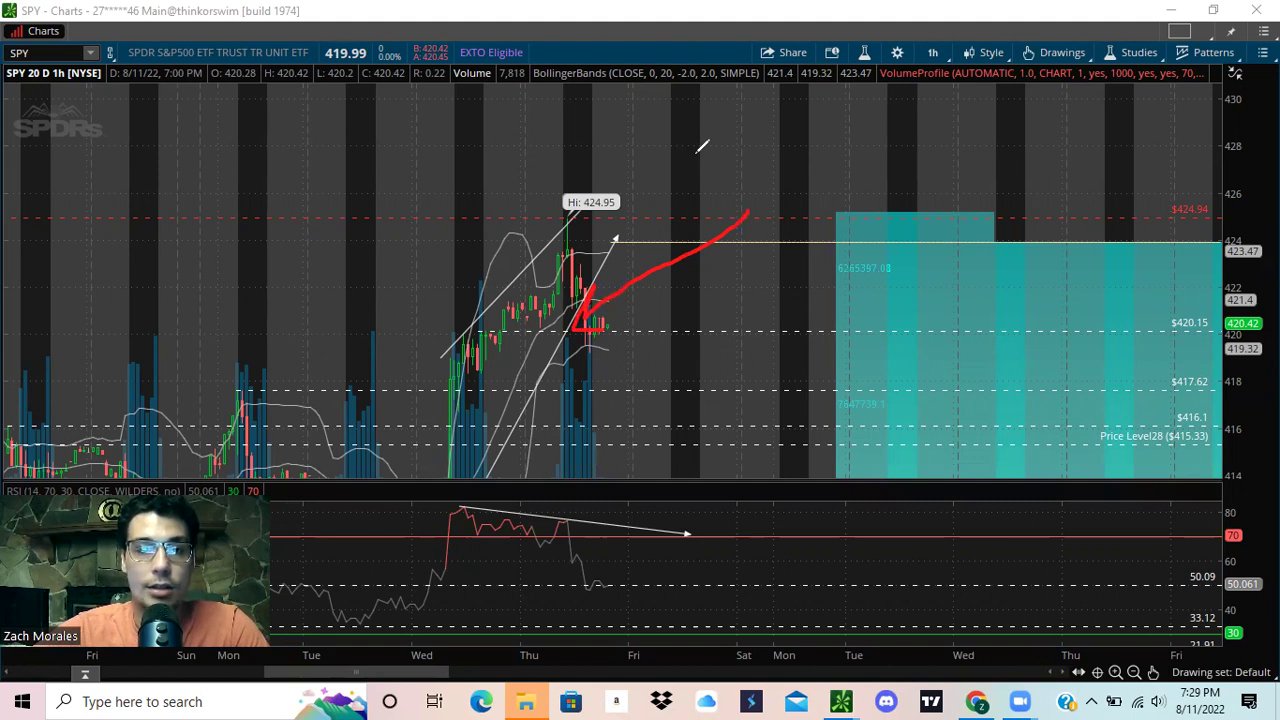
{"action": "left_click_drag", "start_coordinate": [774, 208], "coordinate": [550, 333]}
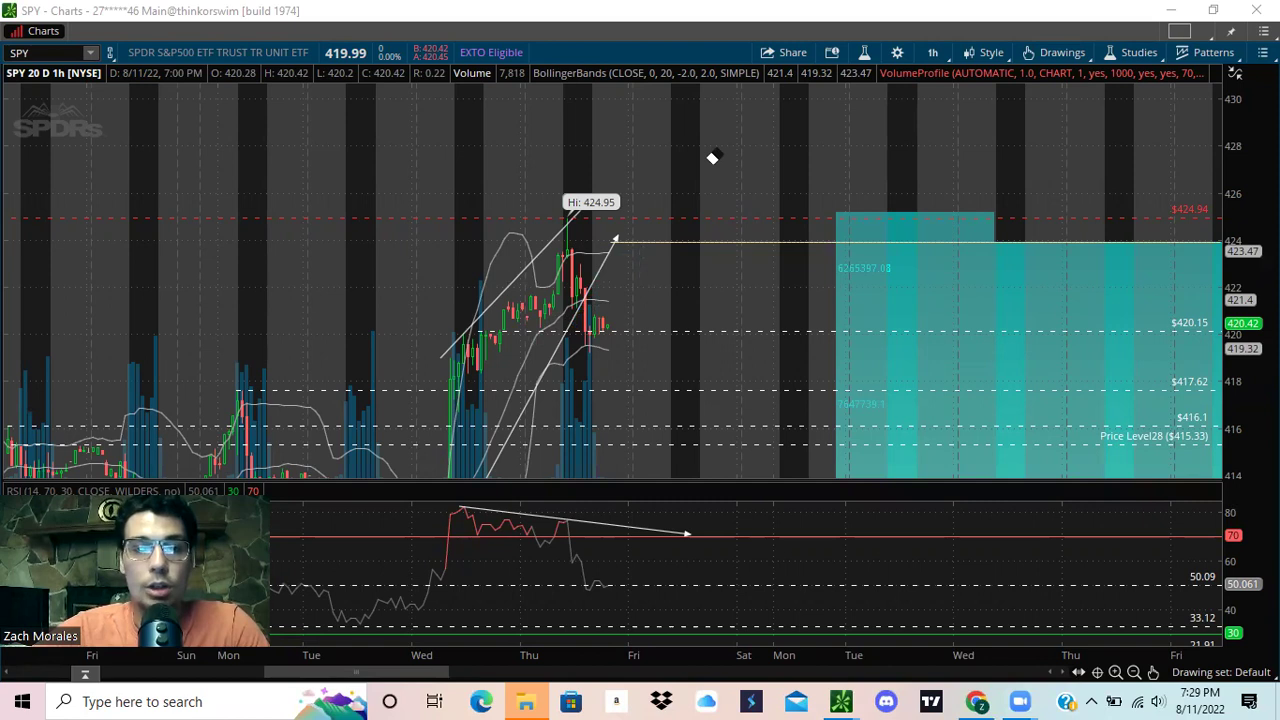
{"action": "mouse_move", "coordinate": [540, 322]}
{"action": "left_mouse_down"}
{"action": "mouse_move", "coordinate": [578, 200]}
{"action": "mouse_move", "coordinate": [556, 236]}
{"action": "mouse_move", "coordinate": [590, 236]}
{"action": "left_mouse_up"}
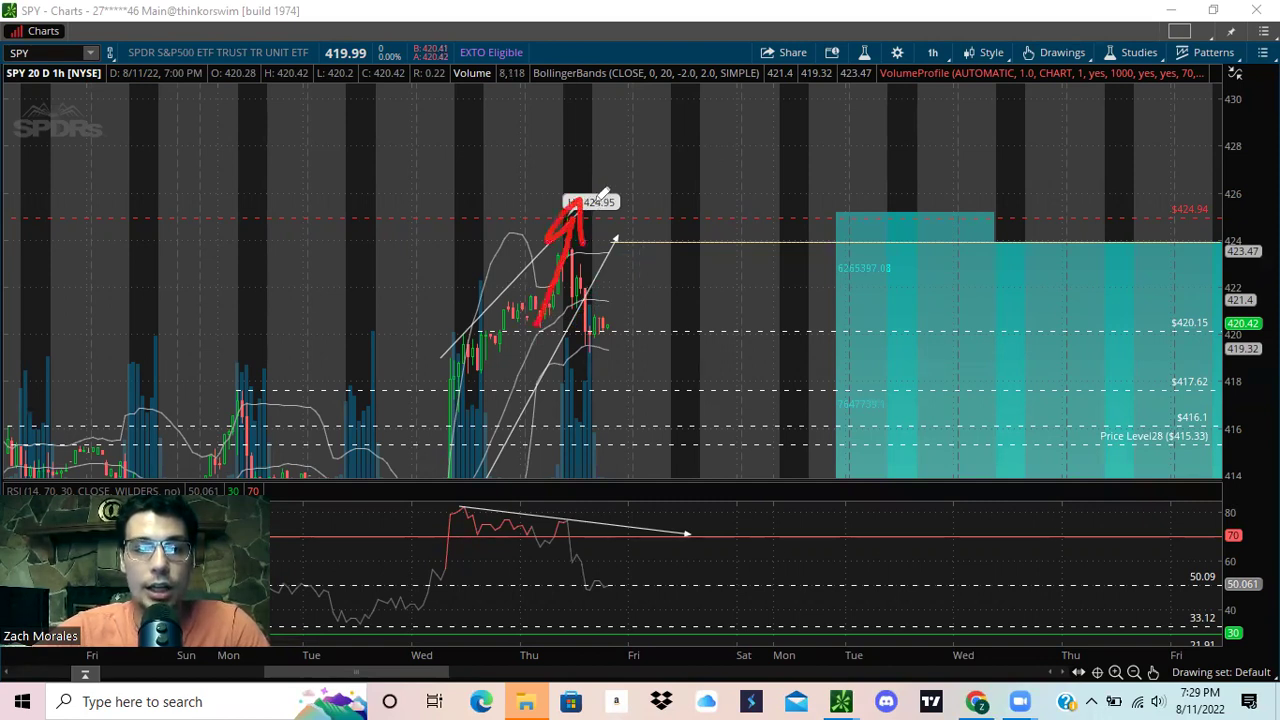
{"action": "mouse_move", "coordinate": [898, 204]}
{"action": "left_mouse_down"}
{"action": "mouse_move", "coordinate": [1094, 182]}
{"action": "mouse_move", "coordinate": [1150, 210]}
{"action": "mouse_move", "coordinate": [1128, 235]}
{"action": "left_mouse_up"}
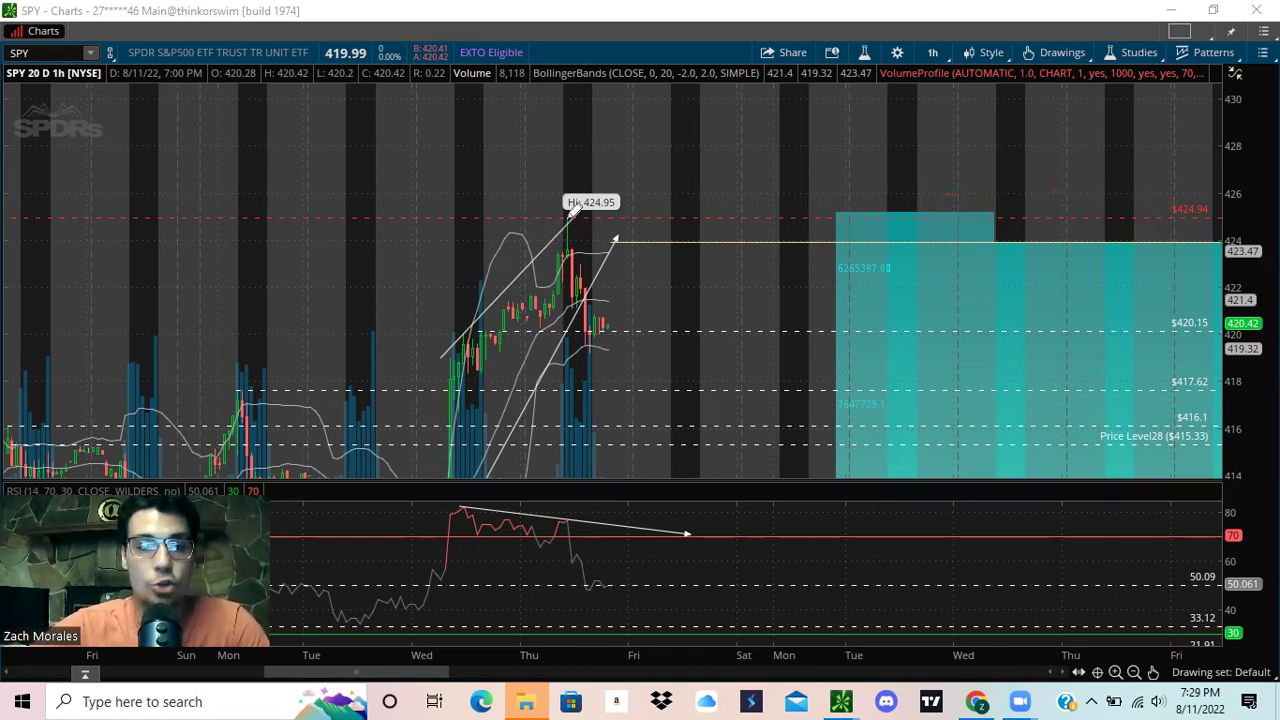
{"action": "mouse_move", "coordinate": [574, 205]}
{"action": "left_mouse_down"}
{"action": "mouse_move", "coordinate": [626, 347]}
{"action": "mouse_move", "coordinate": [648, 366]}
{"action": "mouse_move", "coordinate": [661, 281]}
{"action": "left_mouse_up"}
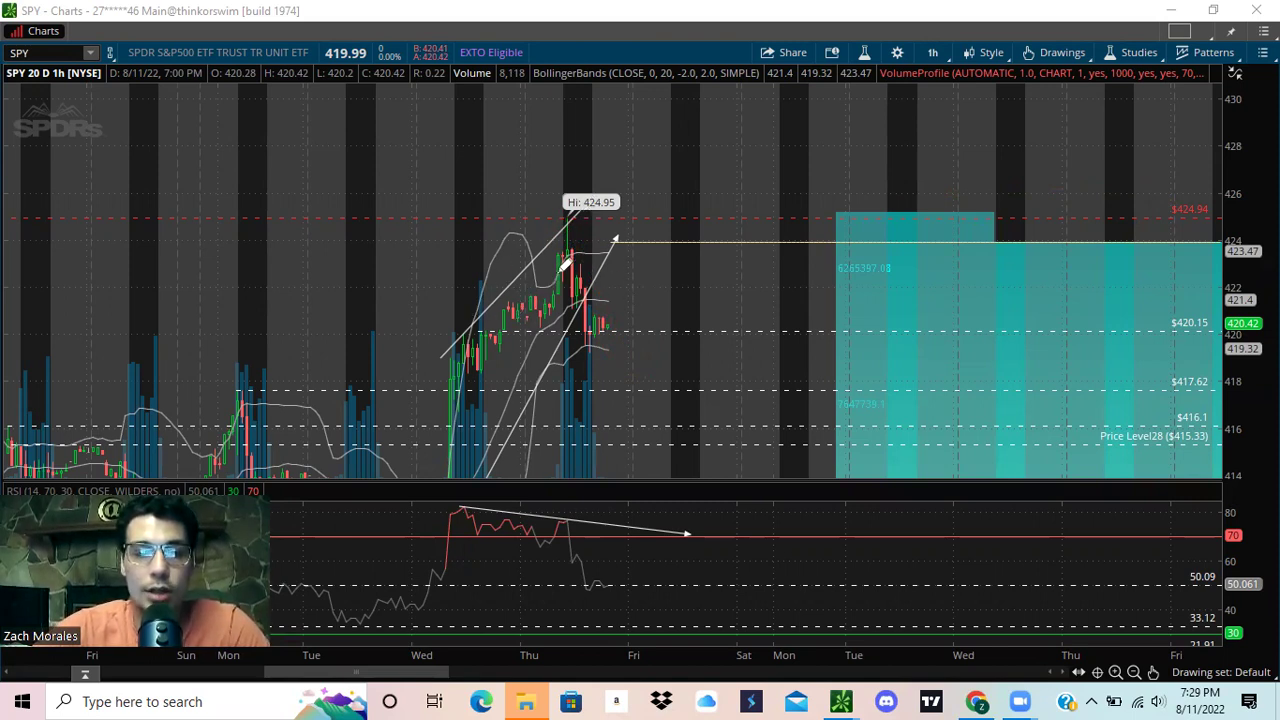
{"action": "mouse_move", "coordinate": [755, 186]}
{"action": "left_mouse_down"}
{"action": "mouse_move", "coordinate": [580, 206]}
{"action": "mouse_move", "coordinate": [640, 212]}
{"action": "mouse_move", "coordinate": [605, 232]}
{"action": "mouse_move", "coordinate": [574, 214]}
{"action": "mouse_move", "coordinate": [592, 328]}
{"action": "mouse_move", "coordinate": [625, 272]}
{"action": "left_mouse_up"}
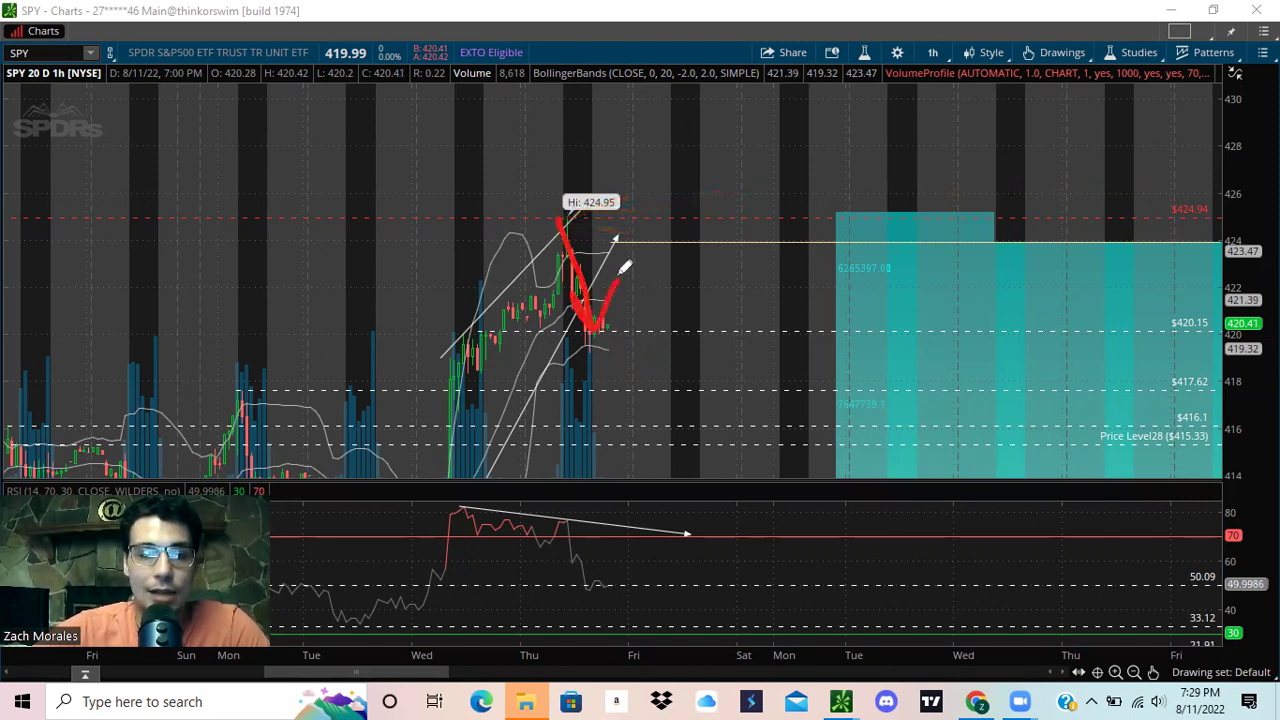
{"action": "mouse_move", "coordinate": [948, 173]}
{"action": "left_mouse_down"}
{"action": "mouse_move", "coordinate": [852, 226]}
{"action": "mouse_move", "coordinate": [609, 294]}
{"action": "mouse_move", "coordinate": [590, 318]}
{"action": "mouse_move", "coordinate": [605, 322]}
{"action": "left_mouse_up"}
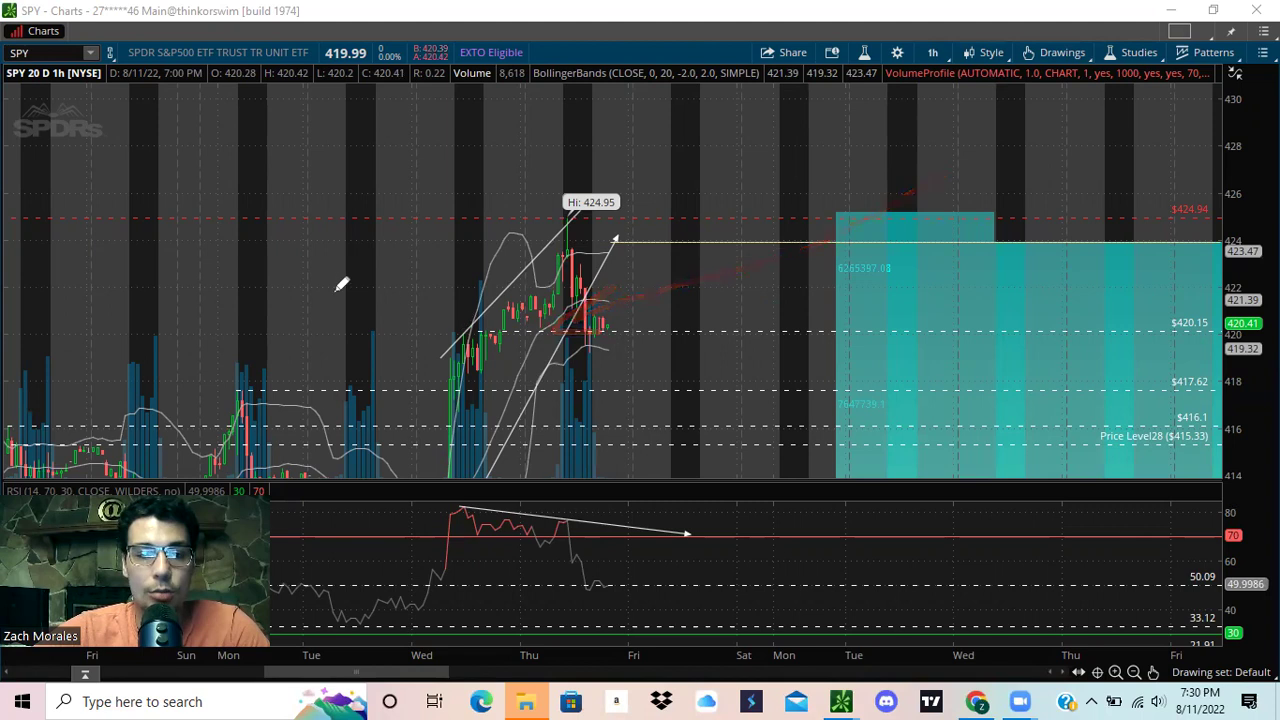
Mark the candles around $420.15, redraw the drop from the high, and sketch an upward path from support past $424.94
{"action": "mouse_move", "coordinate": [162, 257]}
{"action": "left_mouse_down"}
{"action": "mouse_move", "coordinate": [505, 322]}
{"action": "mouse_move", "coordinate": [495, 305]}
{"action": "mouse_move", "coordinate": [394, 333]}
{"action": "mouse_move", "coordinate": [463, 338]}
{"action": "left_mouse_up"}
{"action": "mouse_move", "coordinate": [562, 315]}
{"action": "left_mouse_down"}
{"action": "mouse_move", "coordinate": [409, 302]}
{"action": "mouse_move", "coordinate": [592, 337]}
{"action": "left_mouse_up"}
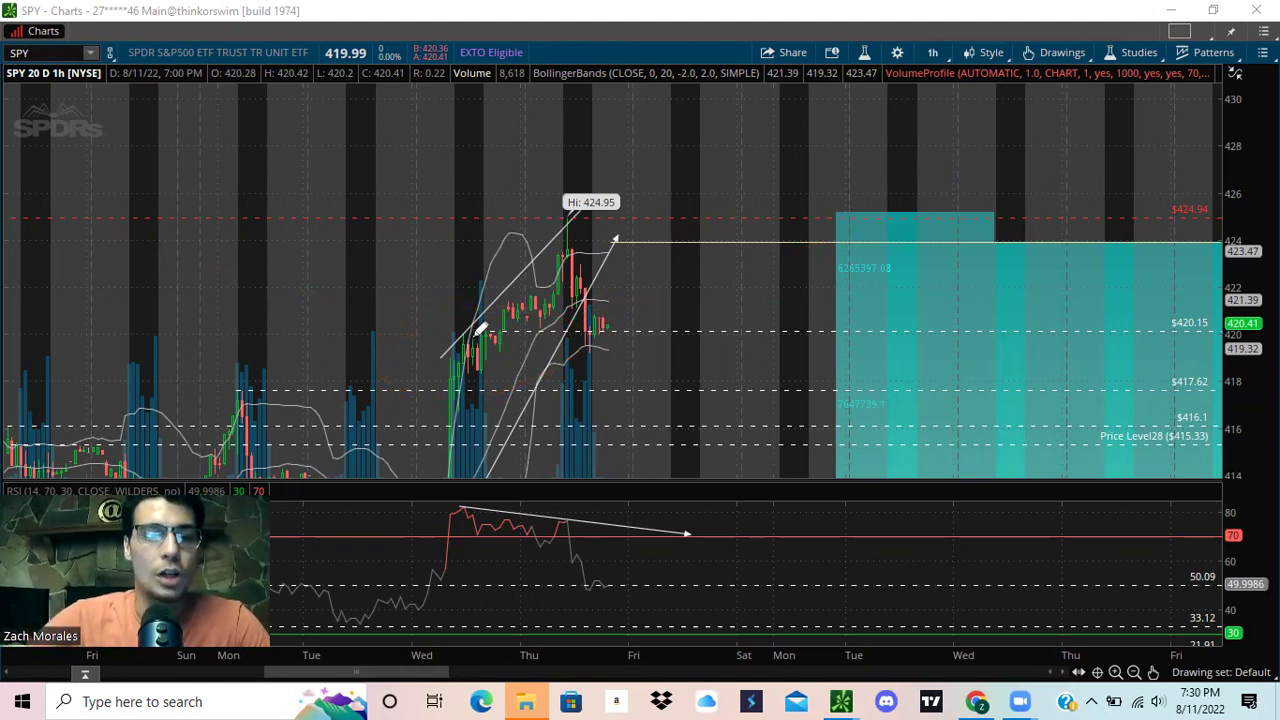
{"action": "left_click_drag", "start_coordinate": [419, 342], "coordinate": [476, 318]}
{"action": "mouse_move", "coordinate": [535, 244]}
{"action": "left_mouse_down"}
{"action": "mouse_move", "coordinate": [562, 210]}
{"action": "mouse_move", "coordinate": [611, 203]}
{"action": "mouse_move", "coordinate": [615, 318]}
{"action": "mouse_move", "coordinate": [656, 294]}
{"action": "left_mouse_up"}
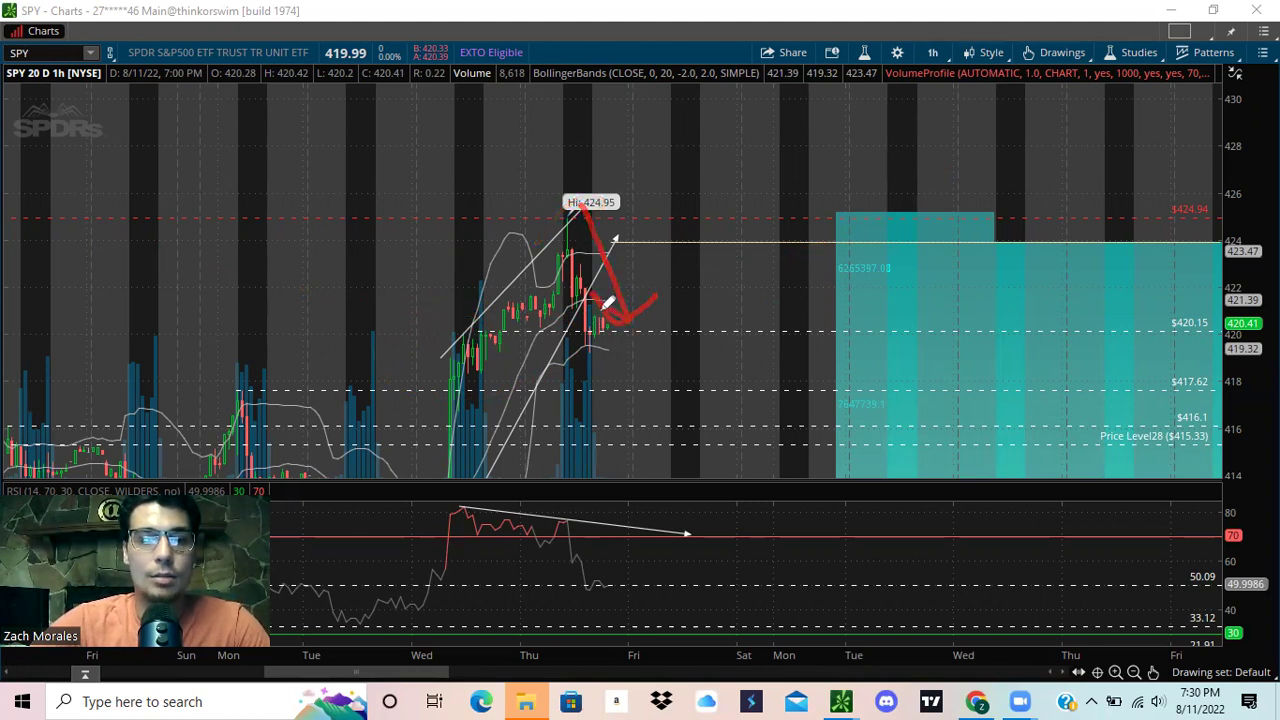
{"action": "mouse_move", "coordinate": [602, 330]}
{"action": "left_mouse_down"}
{"action": "mouse_move", "coordinate": [690, 312]}
{"action": "mouse_move", "coordinate": [860, 155]}
{"action": "mouse_move", "coordinate": [818, 192]}
{"action": "mouse_move", "coordinate": [877, 192]}
{"action": "left_mouse_up"}
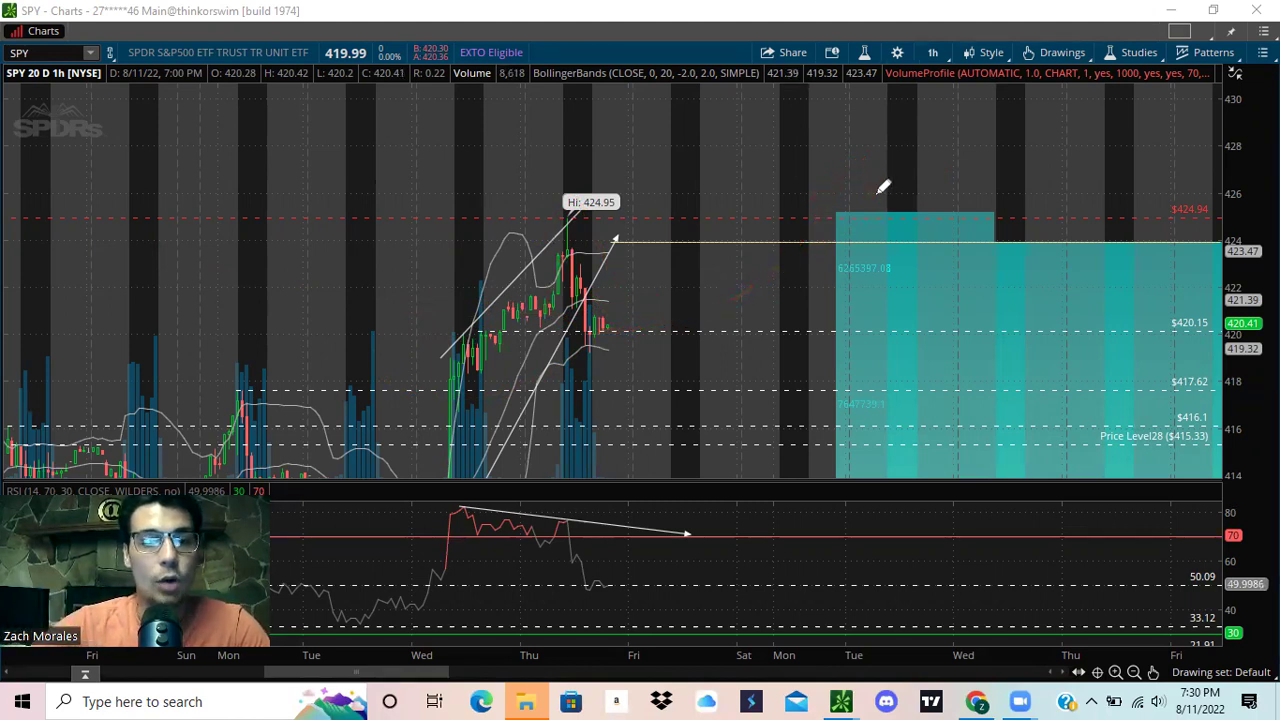
Retrace both wedge trendlines and sketch a falling arrow from the lower trendline's tip to below the $415.33 level
{"action": "mouse_move", "coordinate": [443, 355]}
{"action": "left_mouse_down"}
{"action": "mouse_move", "coordinate": [532, 316]}
{"action": "mouse_move", "coordinate": [600, 207]}
{"action": "left_mouse_up"}
{"action": "mouse_move", "coordinate": [477, 468]}
{"action": "left_mouse_down"}
{"action": "mouse_move", "coordinate": [642, 243]}
{"action": "mouse_move", "coordinate": [589, 334]}
{"action": "mouse_move", "coordinate": [668, 300]}
{"action": "mouse_move", "coordinate": [662, 244]}
{"action": "mouse_move", "coordinate": [613, 268]}
{"action": "mouse_move", "coordinate": [738, 261]}
{"action": "left_mouse_up"}
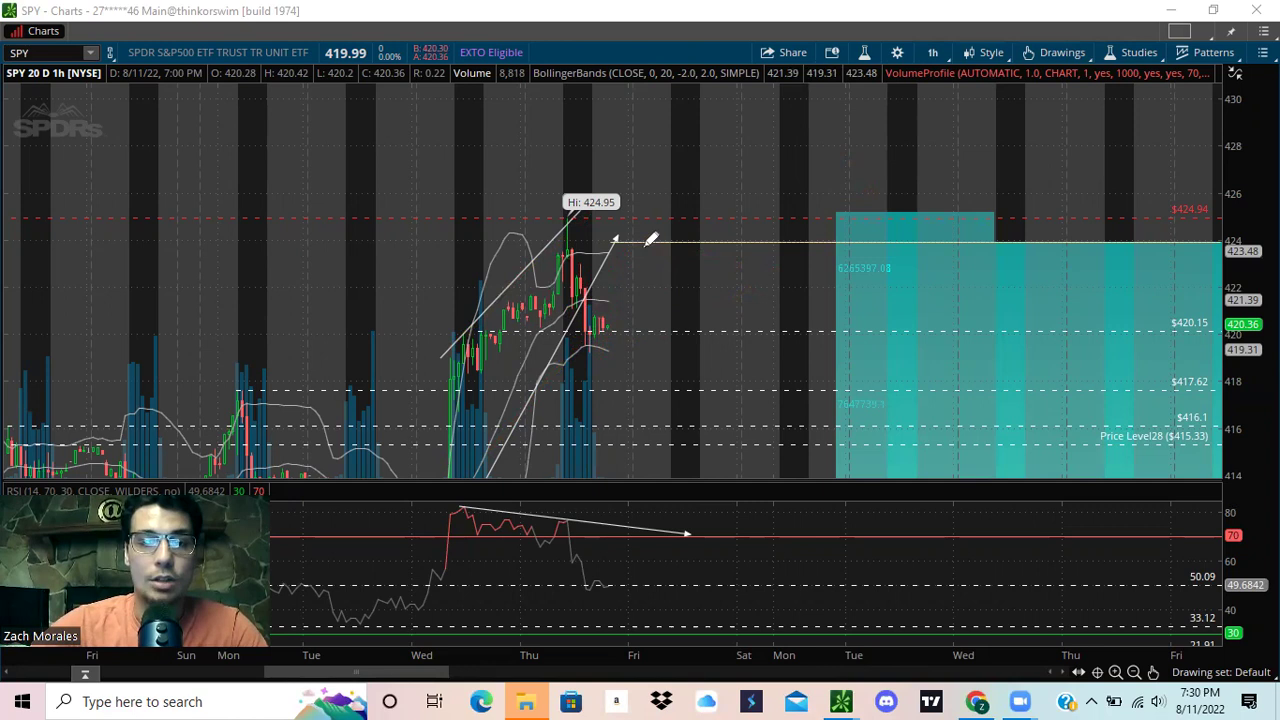
{"action": "mouse_move", "coordinate": [614, 240]}
{"action": "left_mouse_down"}
{"action": "mouse_move", "coordinate": [691, 294]}
{"action": "mouse_move", "coordinate": [766, 452]}
{"action": "mouse_move", "coordinate": [790, 460]}
{"action": "mouse_move", "coordinate": [806, 386]}
{"action": "left_mouse_up"}
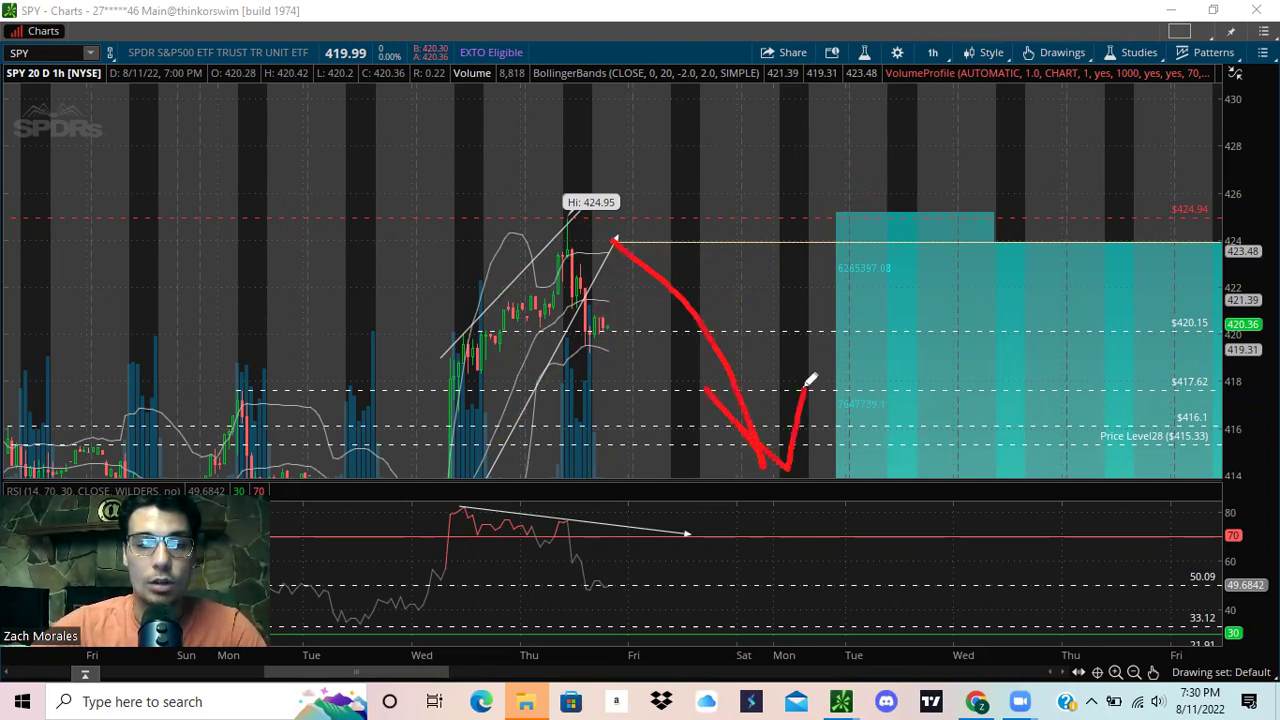
{"action": "left_click", "coordinate": [996, 108]}
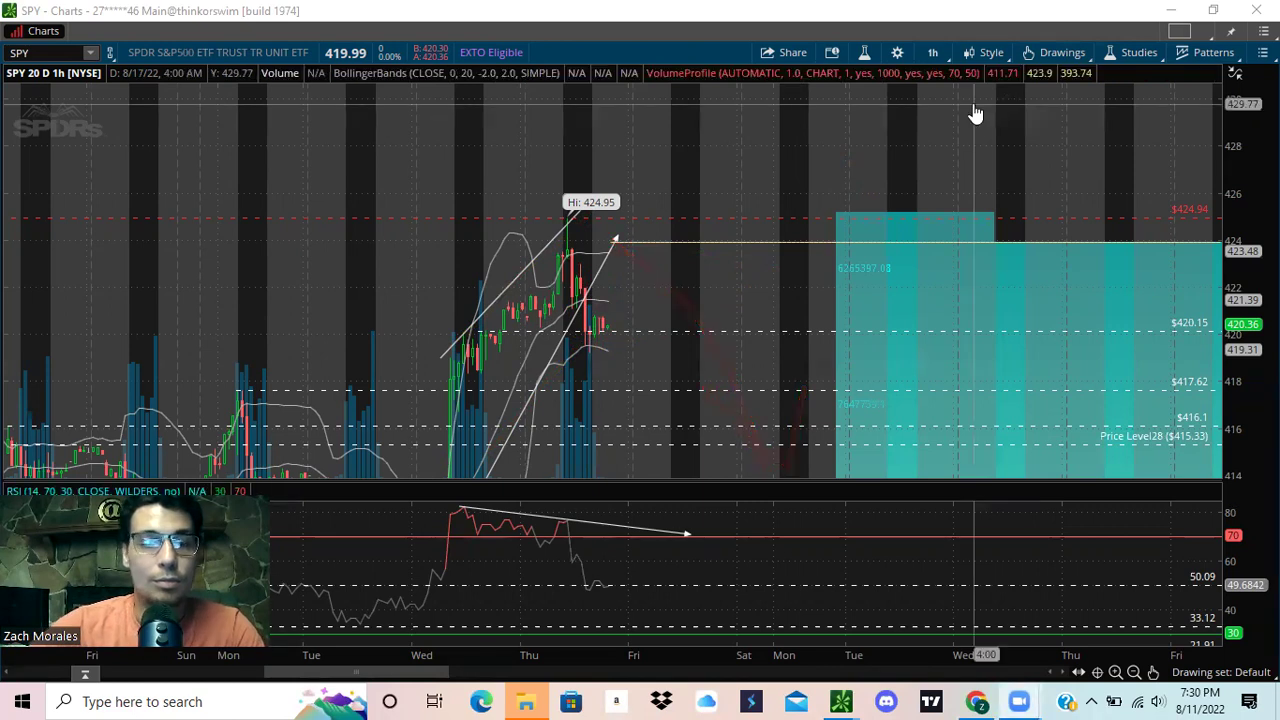
{"action": "left_click_drag", "start_coordinate": [721, 177], "coordinate": [816, 146]}
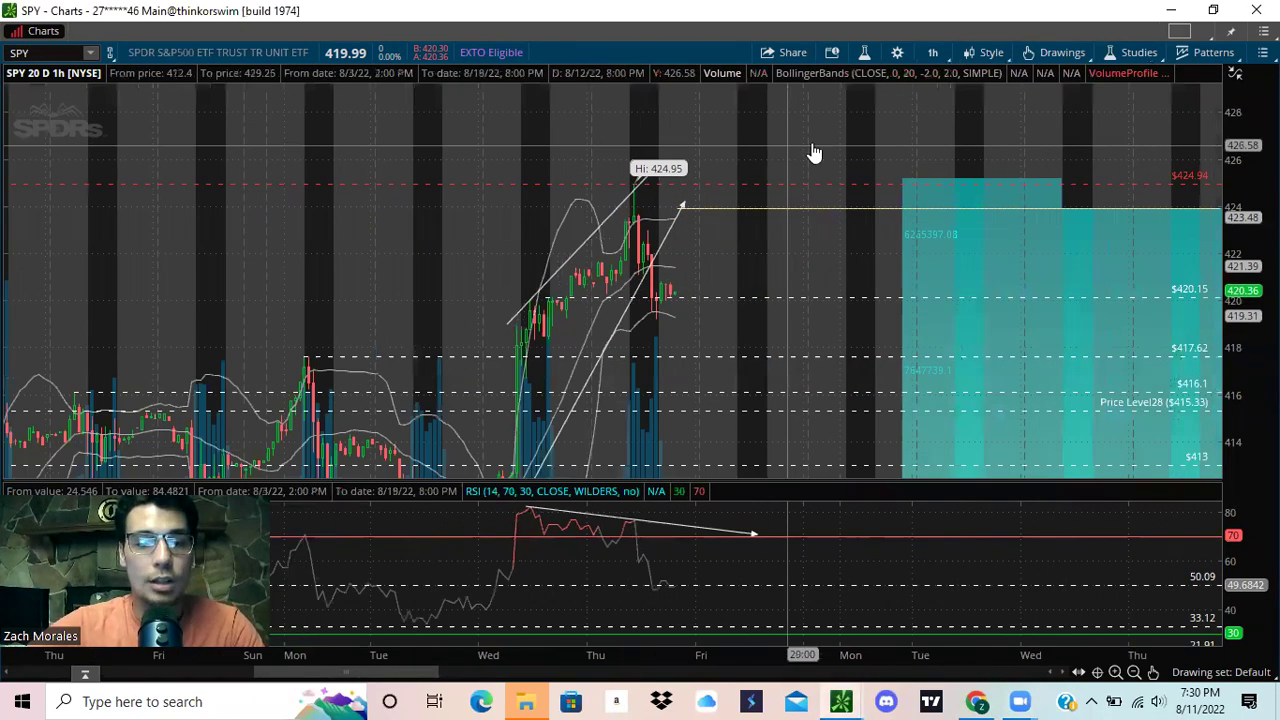